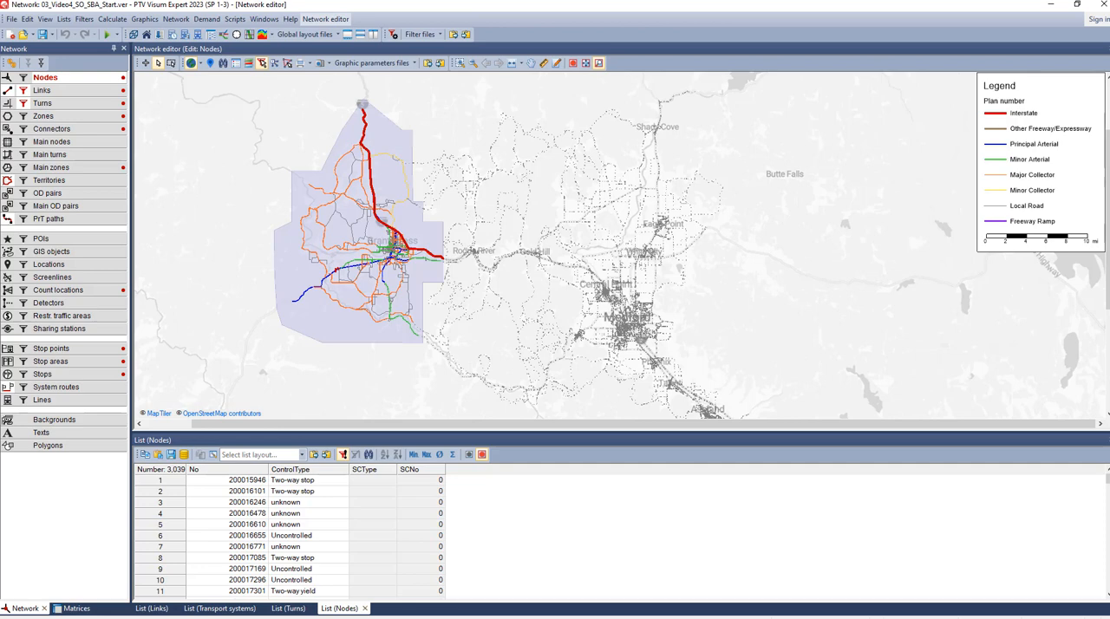
- Set all network objects active in the spatial selection and return to normal network editing
{"action": "left_click", "coordinate": [171, 63]}
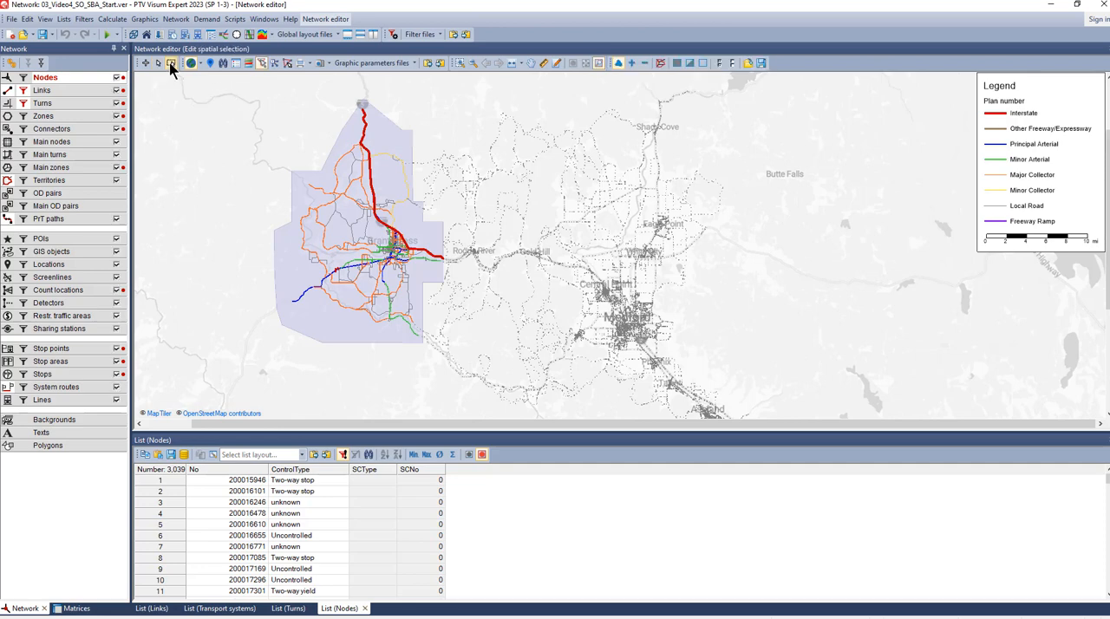
{"action": "left_click", "coordinate": [678, 63]}
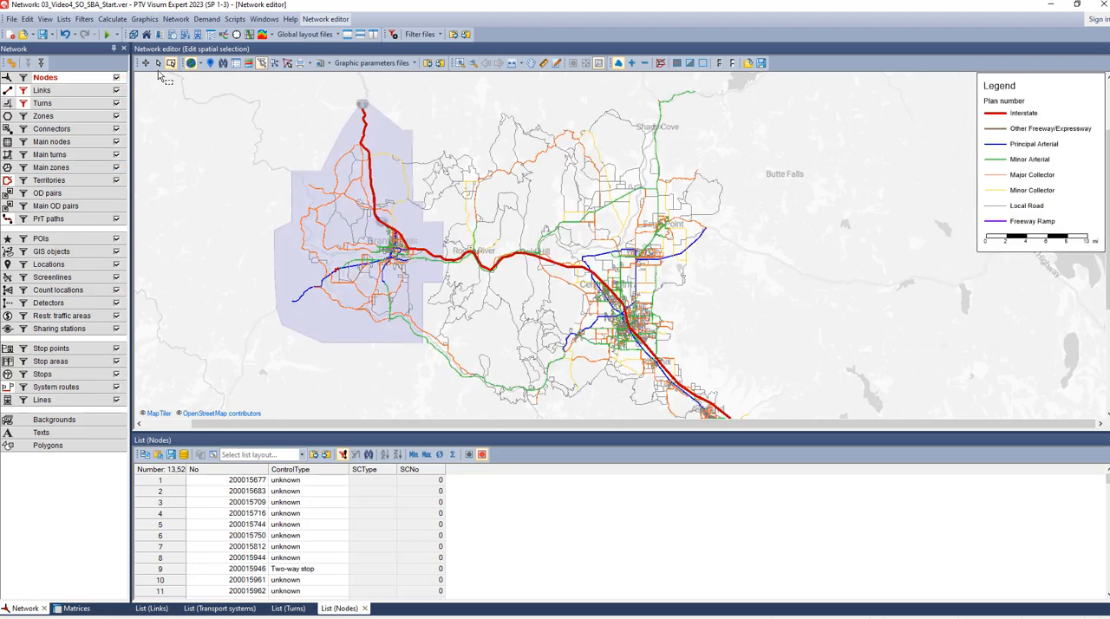
{"action": "left_click", "coordinate": [158, 63]}
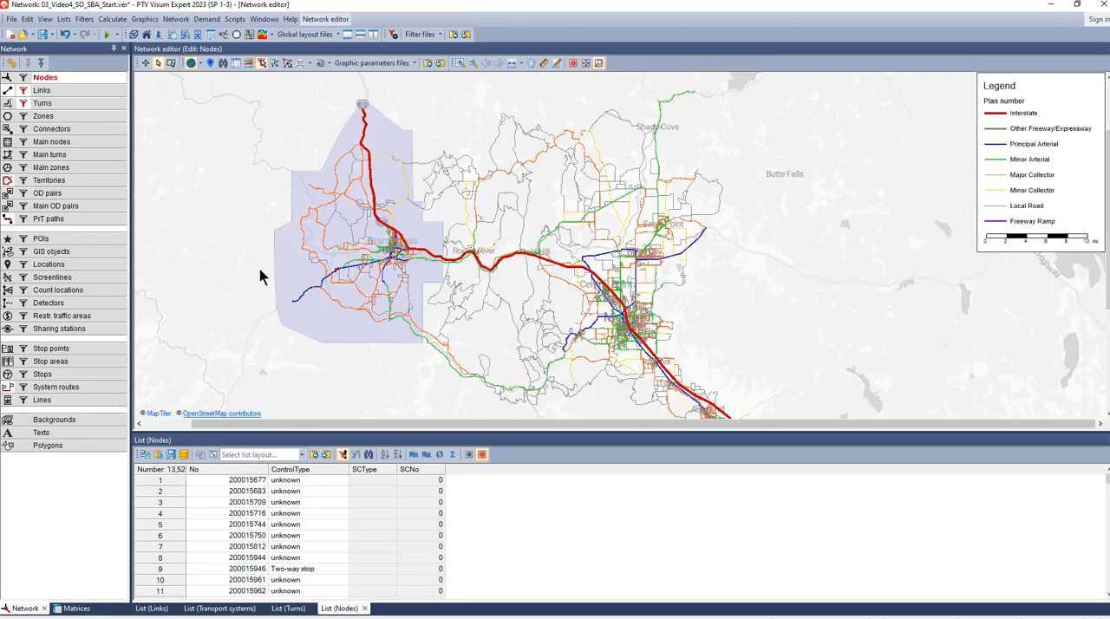
- Open the procedure sequence and deactivate the "Static assignment 2h" group
{"action": "left_click", "coordinate": [111, 18]}
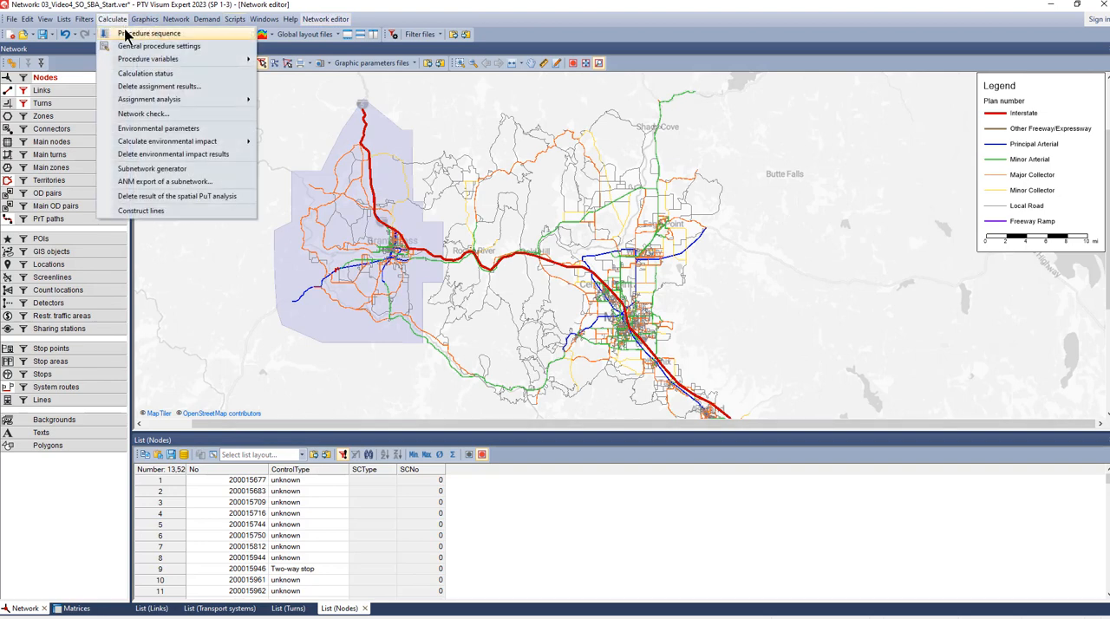
{"action": "left_click", "coordinate": [130, 31]}
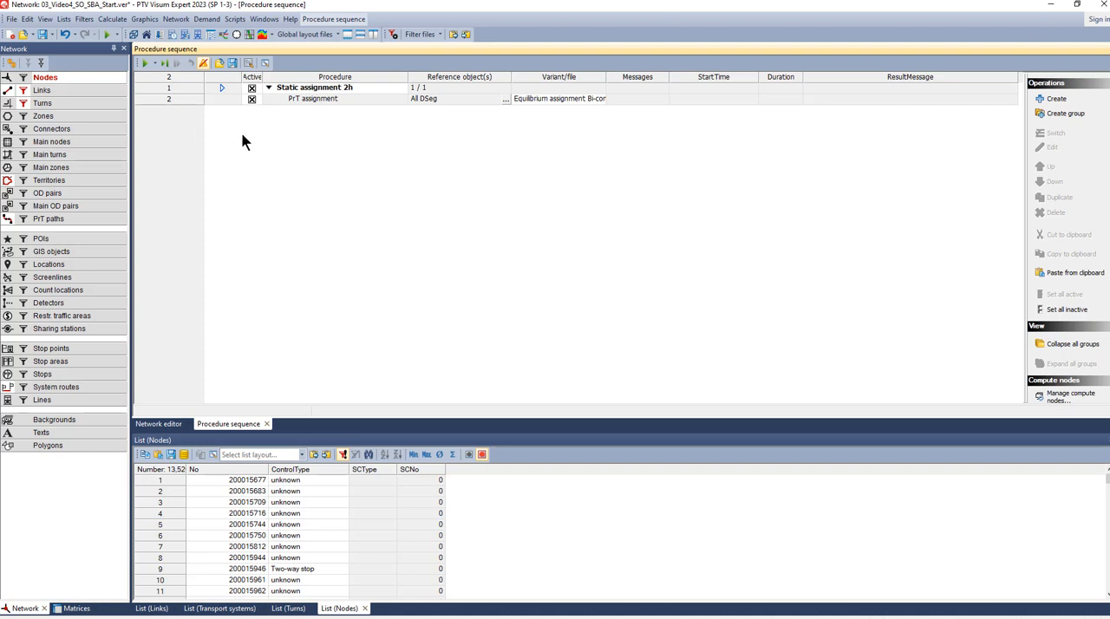
{"action": "left_click", "coordinate": [251, 88]}
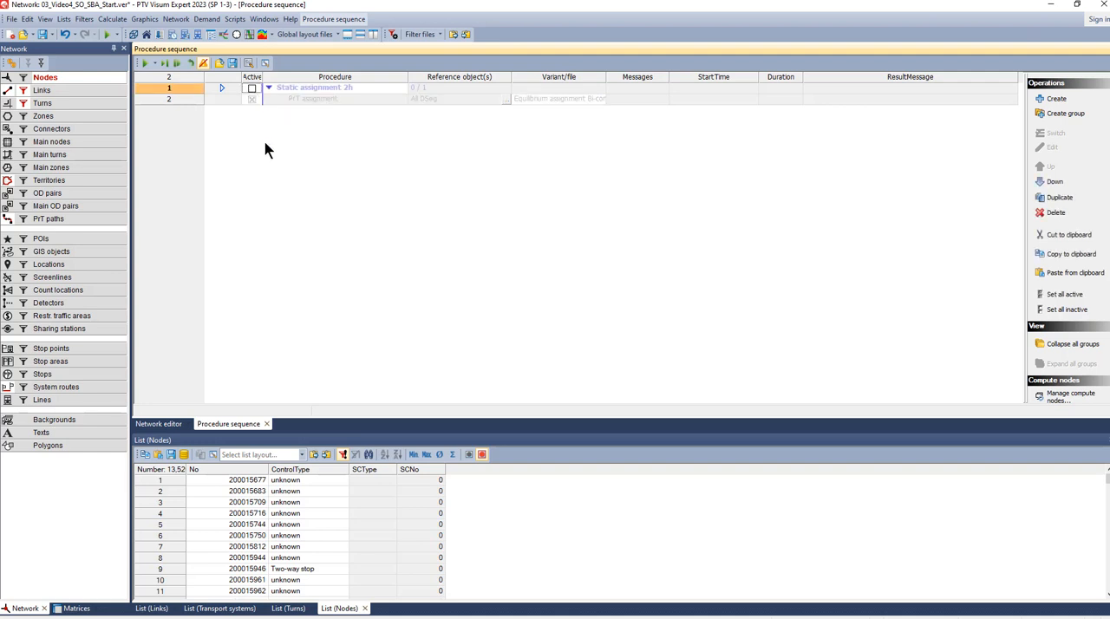
- Create a new procedure group after the existing PrT assignment and place it at the top level below the static assignment group
{"action": "left_click", "coordinate": [223, 100]}
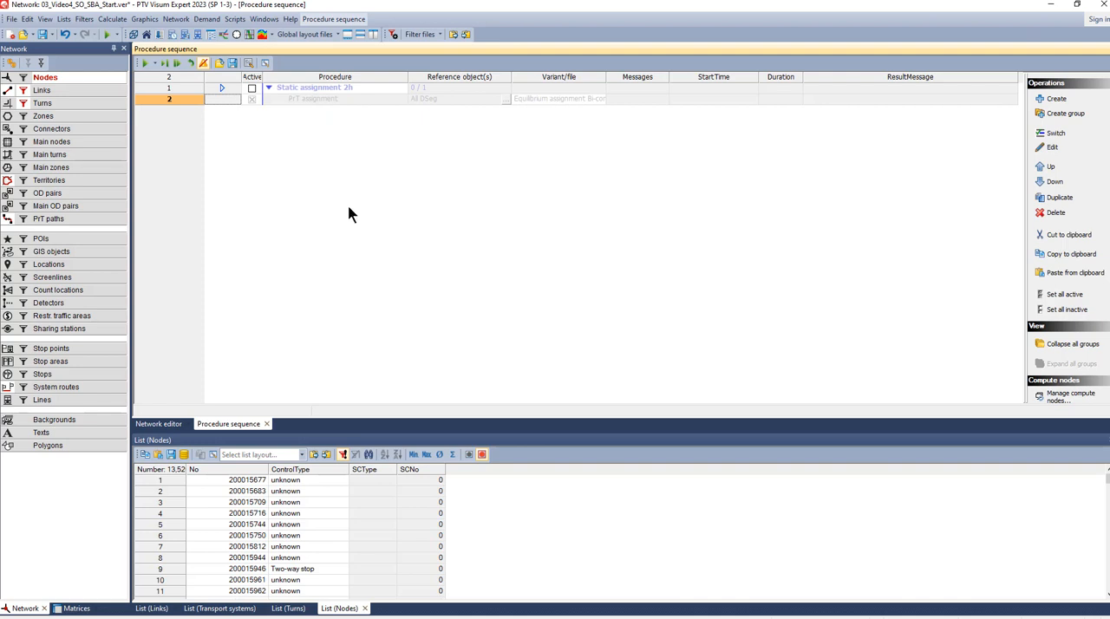
{"action": "left_click", "coordinate": [1060, 113]}
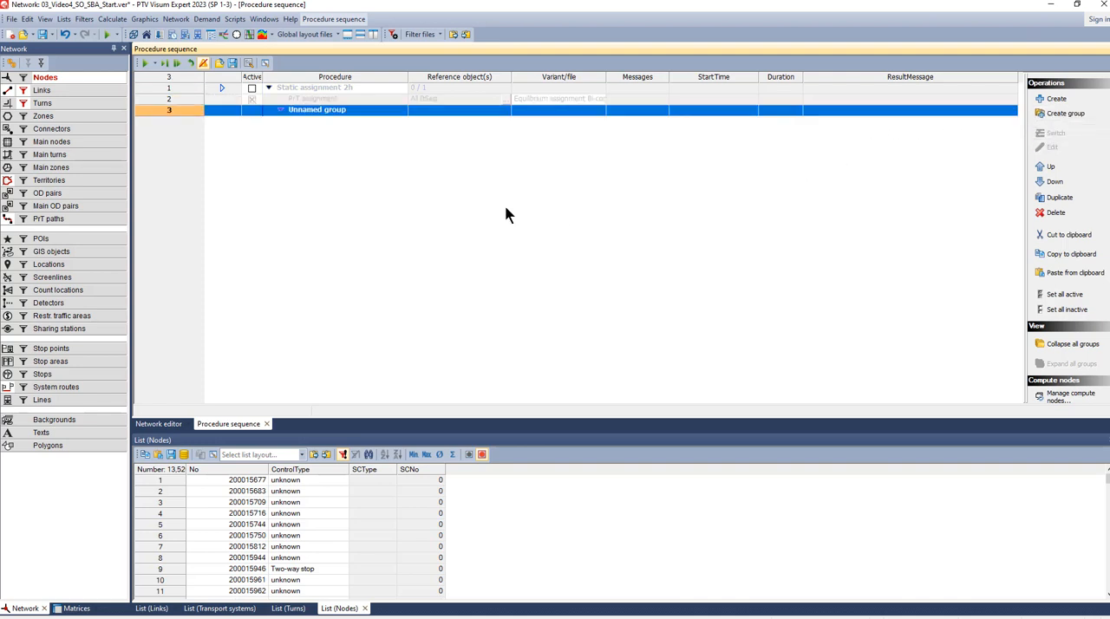
{"action": "left_click", "coordinate": [1048, 169]}
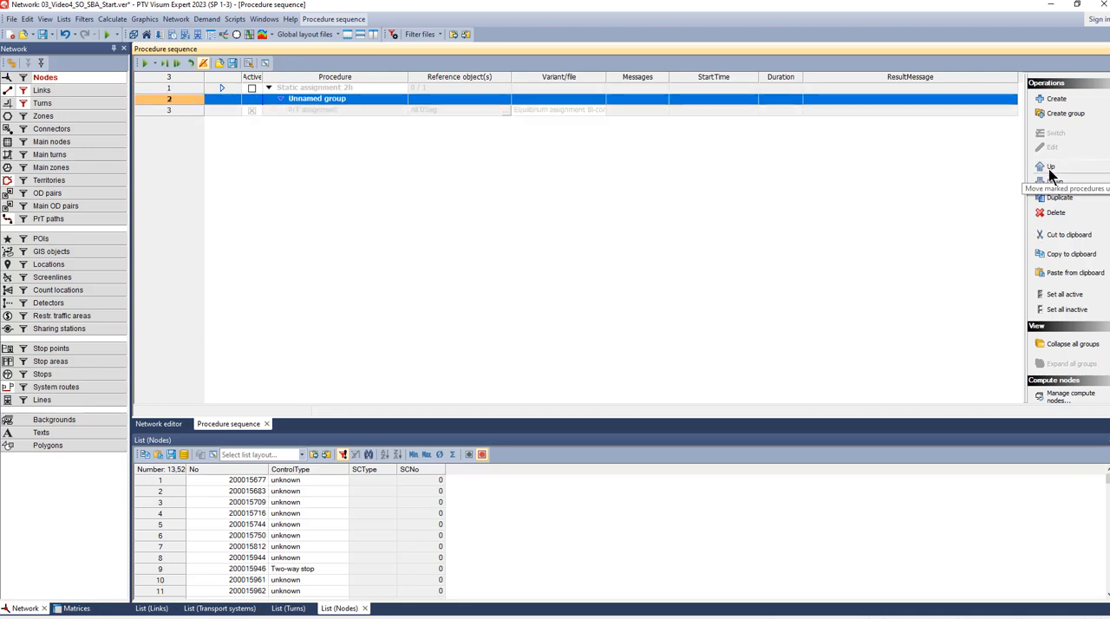
{"action": "left_click", "coordinate": [1049, 182]}
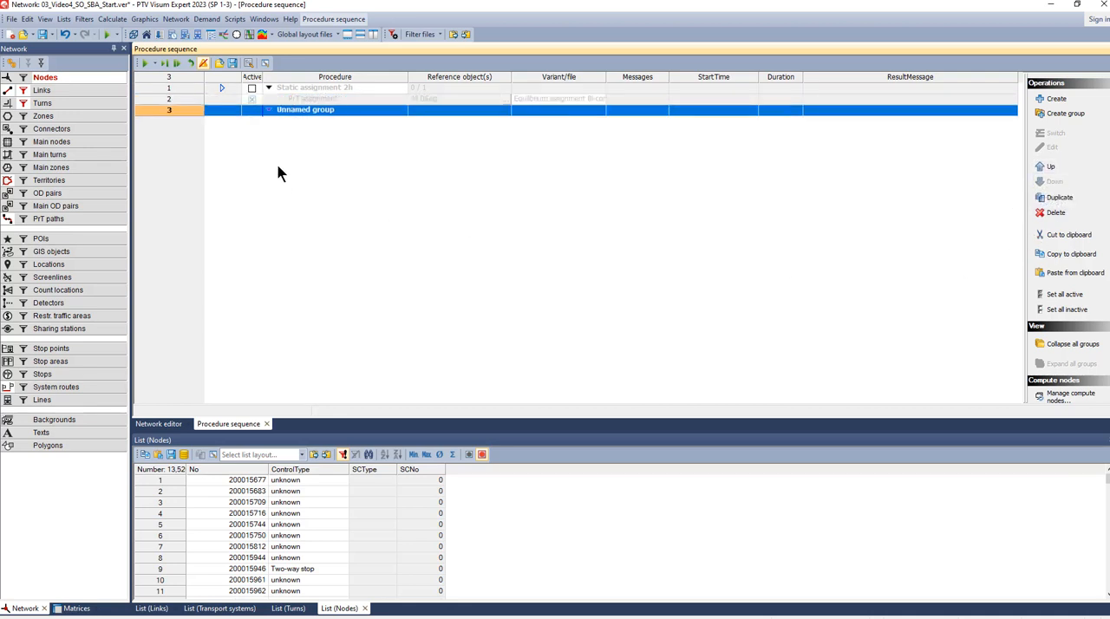
- Name the new procedure group "SBA Hybrid meso-macro simulation" and widen the Procedure column slightly
{"action": "left_click", "coordinate": [331, 111]}
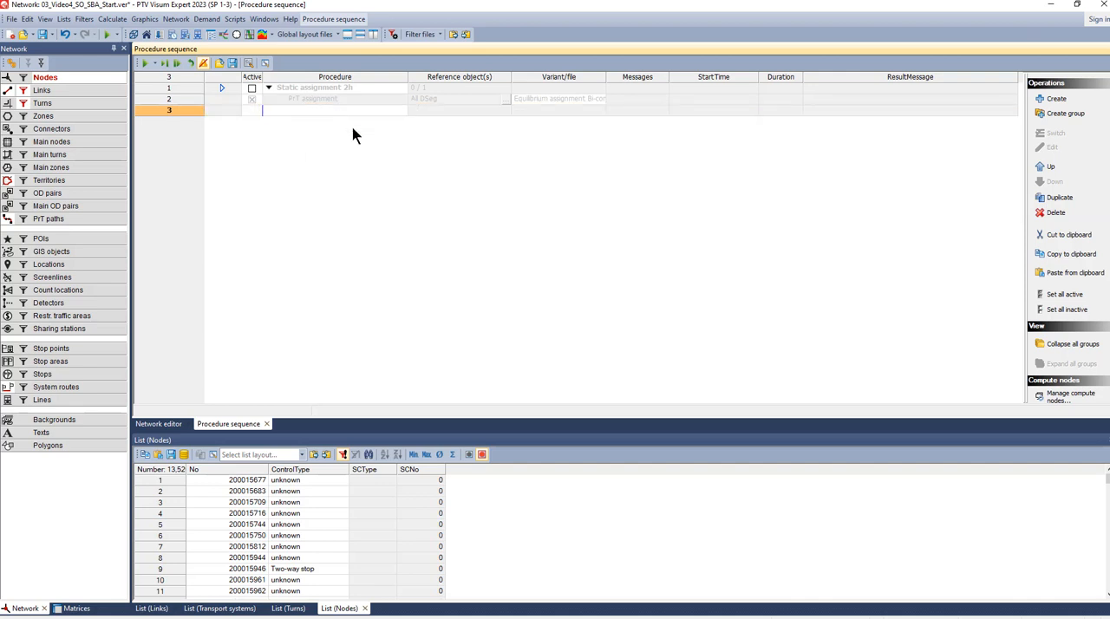
{"action": "type", "text": "SBA Hybrid meso-macro simulation"}
{"action": "left_click", "coordinate": [362, 177]}
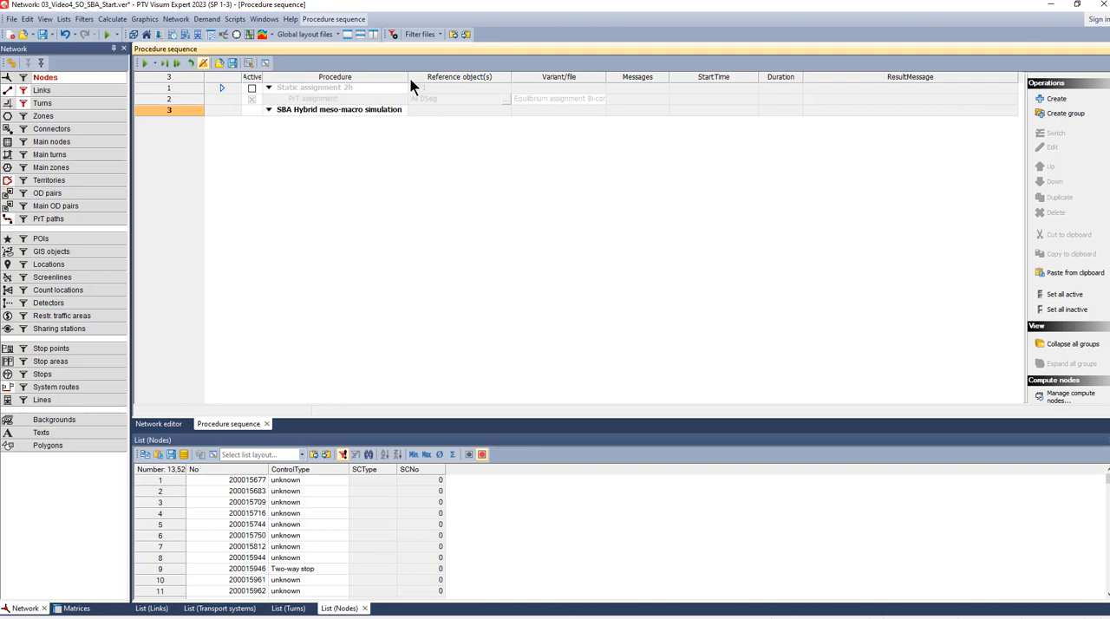
{"action": "left_click_drag", "start_coordinate": [408, 77], "coordinate": [417, 78]}
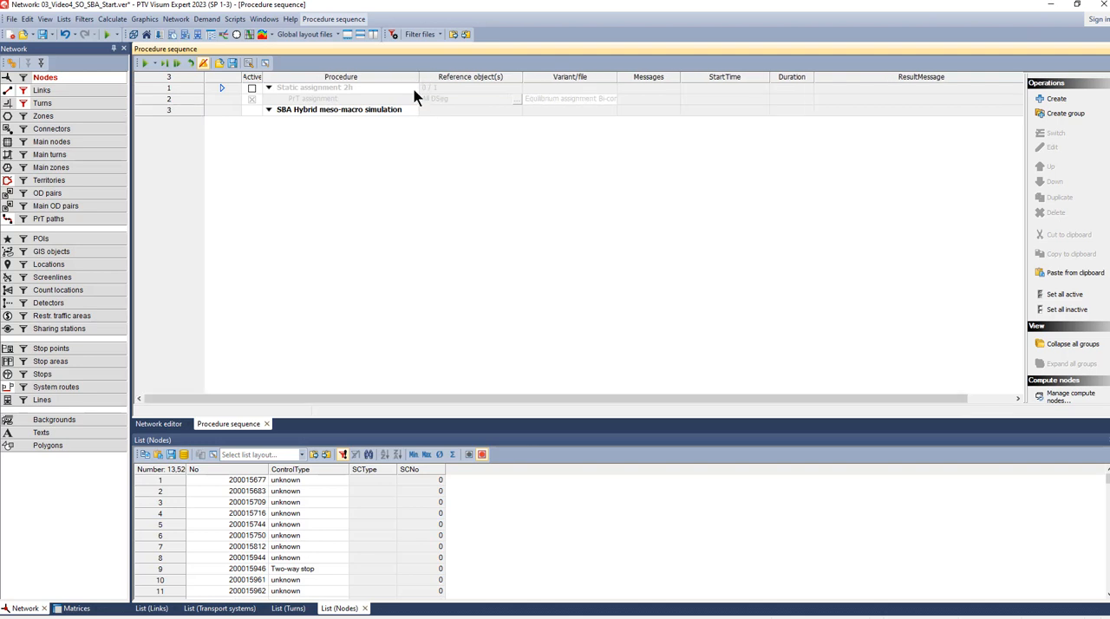
- Add a Delete assignment results procedure followed by a PrT assignment procedure to the SBA Hybrid meso-macro simulation group
{"action": "left_click", "coordinate": [367, 113]}
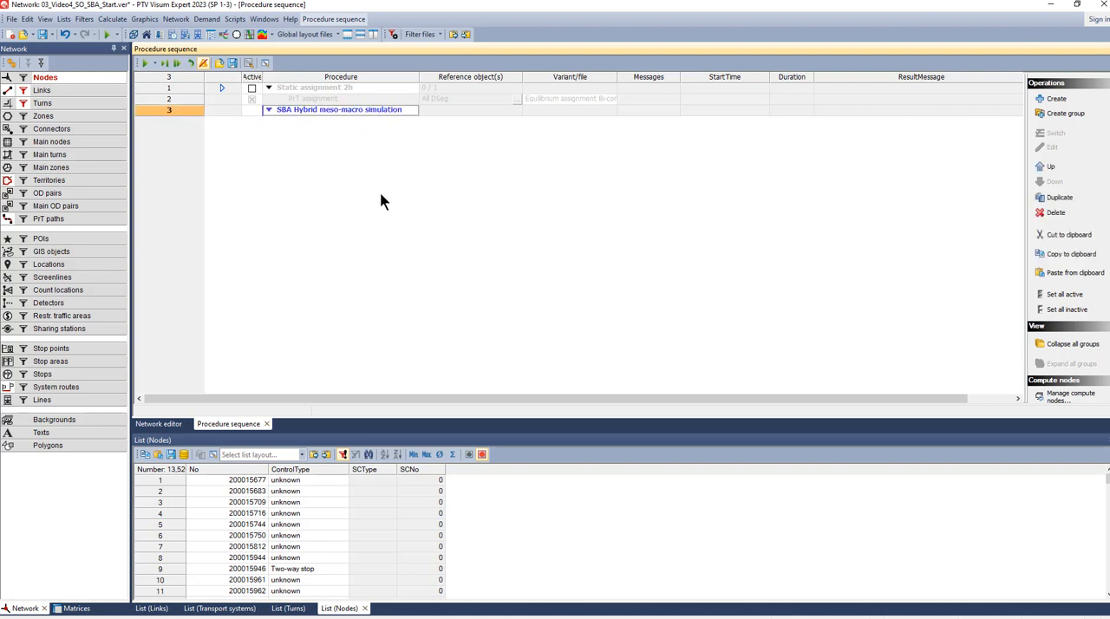
{"action": "left_click", "coordinate": [1054, 97]}
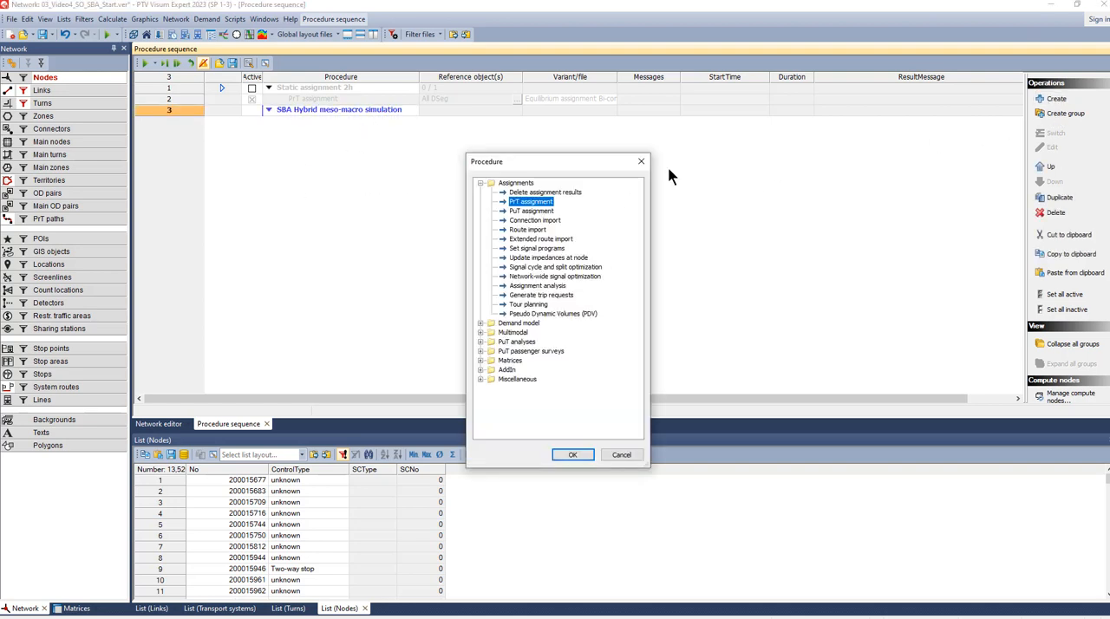
{"action": "left_click", "coordinate": [546, 193]}
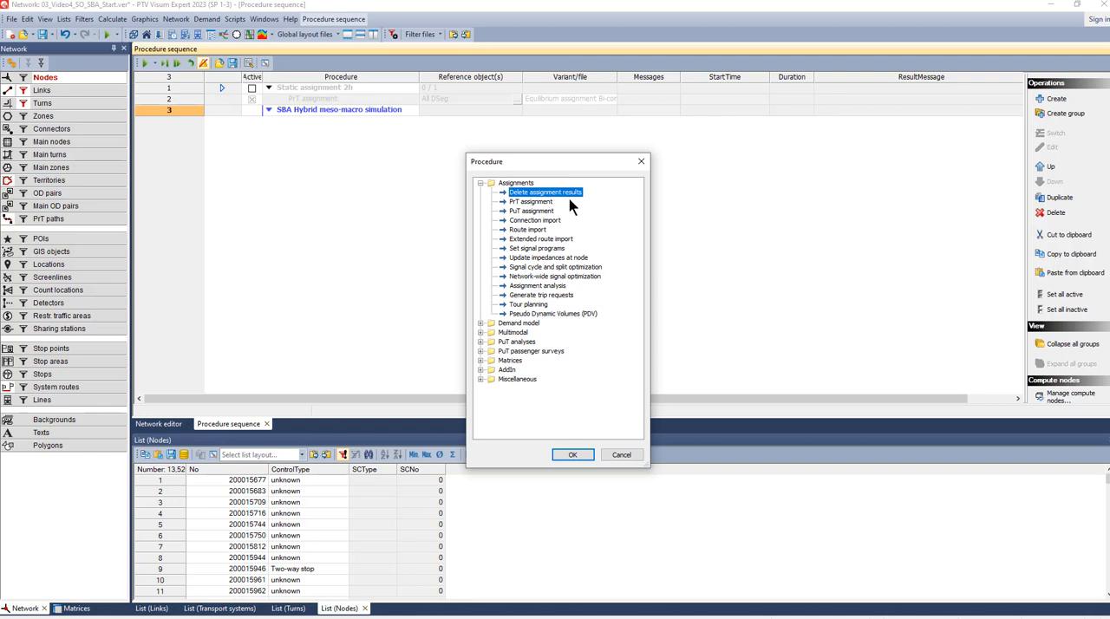
{"action": "left_click", "coordinate": [563, 454]}
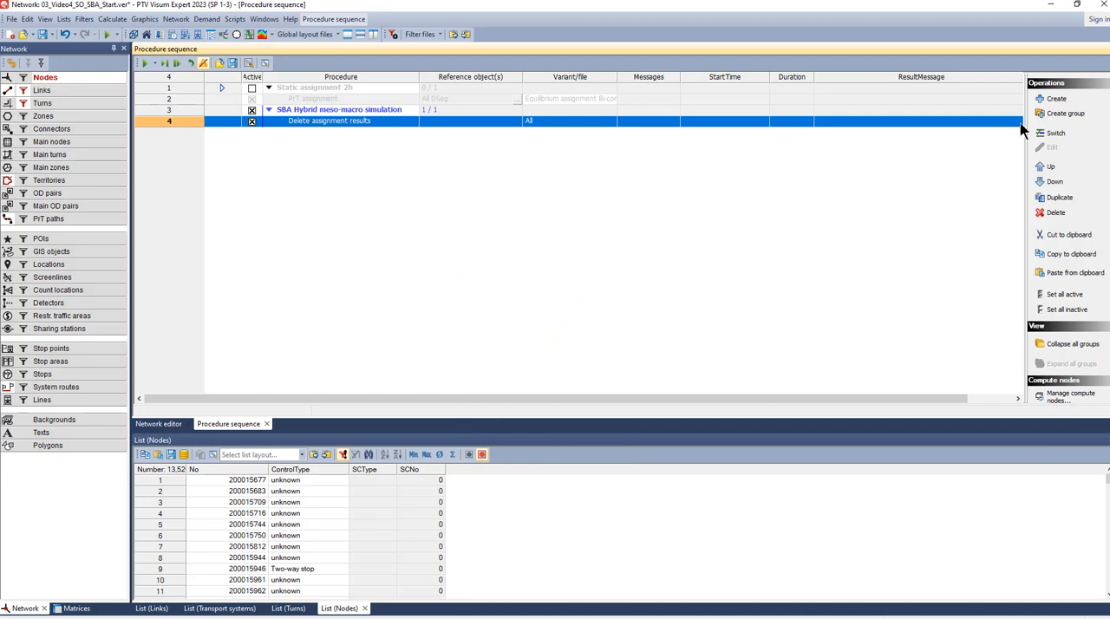
{"action": "left_click", "coordinate": [1056, 99]}
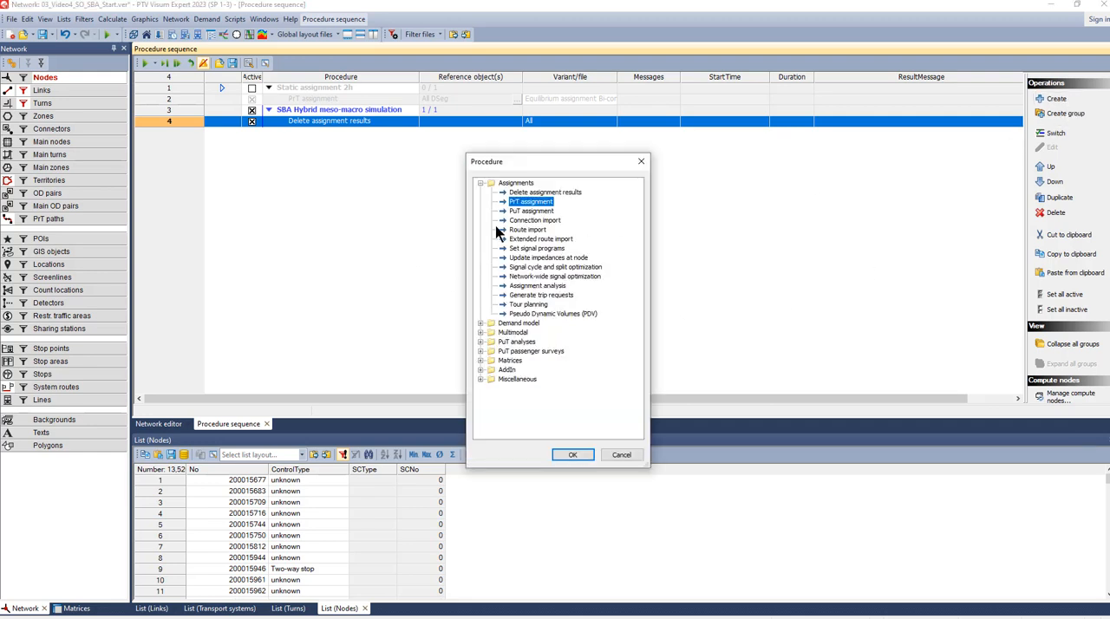
{"action": "left_click", "coordinate": [570, 455]}
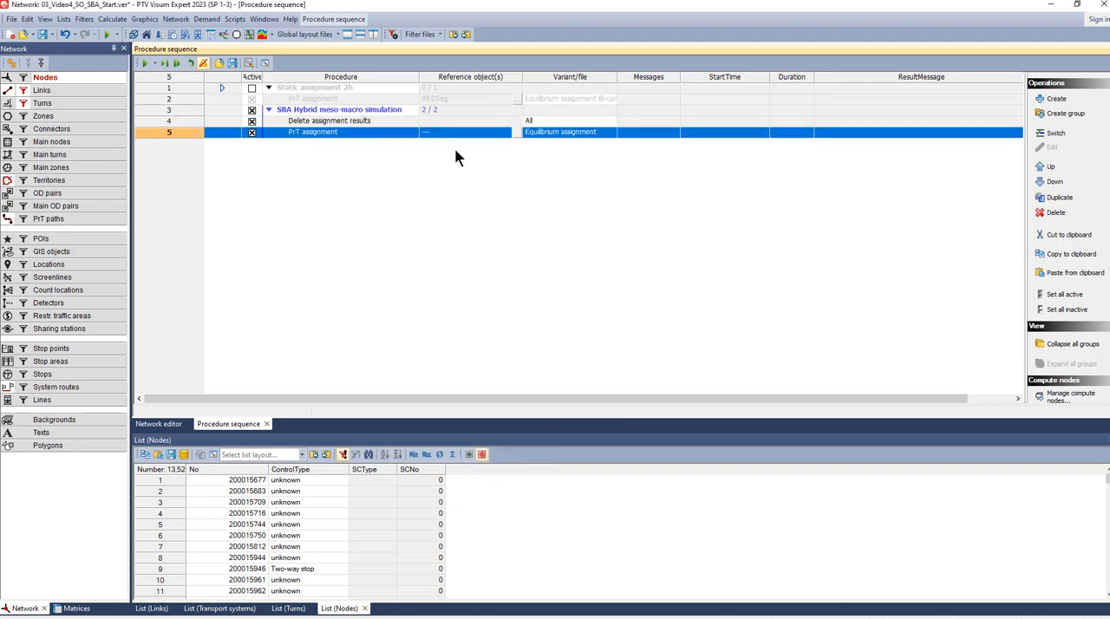
- Assign the Car and Truck demand segments to the new PrT assignment, adjusting the column widths for readability
{"action": "left_click_drag", "start_coordinate": [418, 77], "coordinate": [386, 77]}
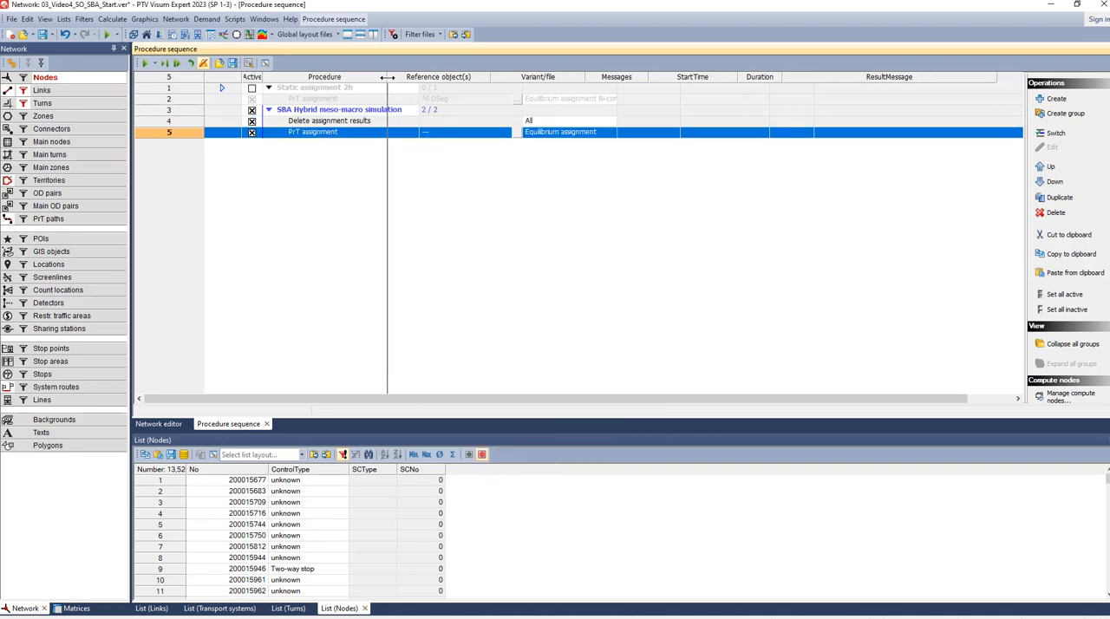
{"action": "left_click", "coordinate": [460, 225]}
{"action": "left_click_drag", "start_coordinate": [493, 77], "coordinate": [526, 77]}
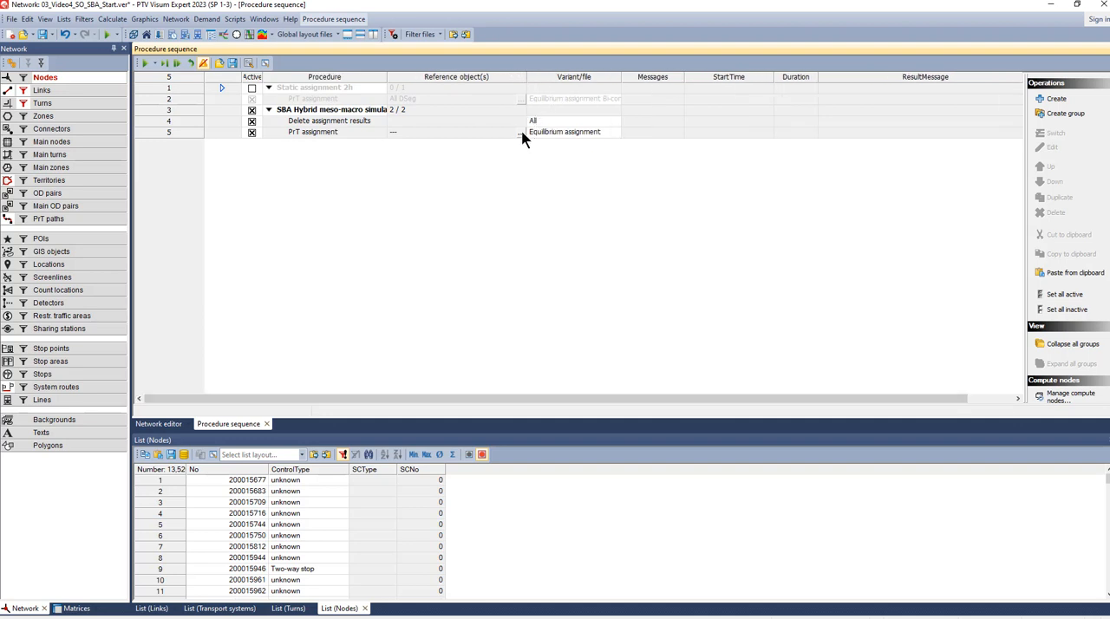
{"action": "left_click", "coordinate": [520, 132]}
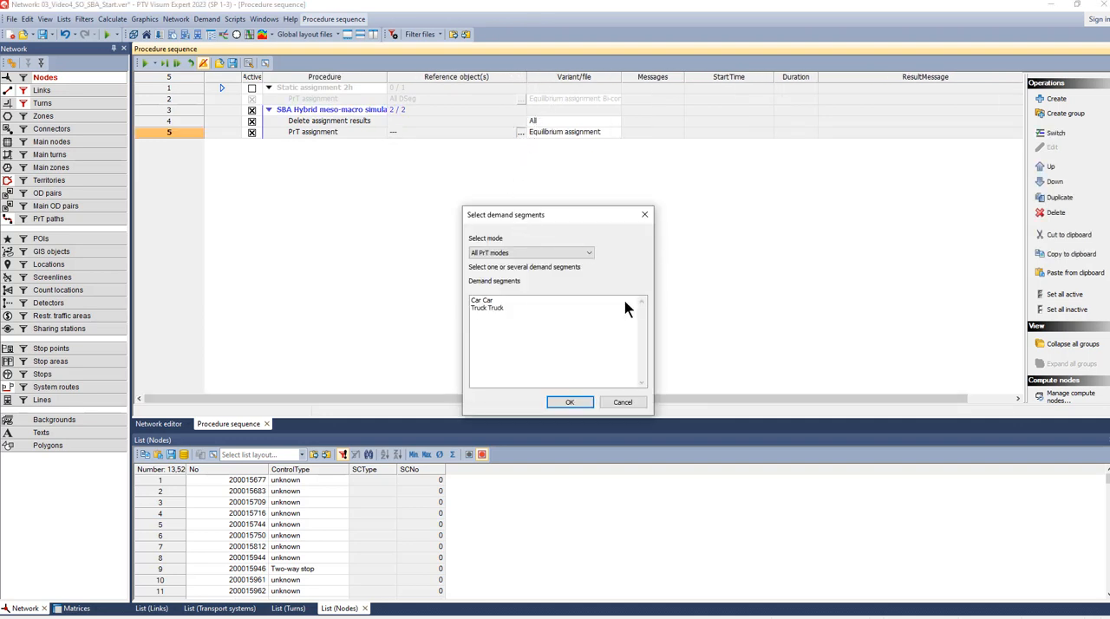
{"action": "left_click", "coordinate": [479, 301]}
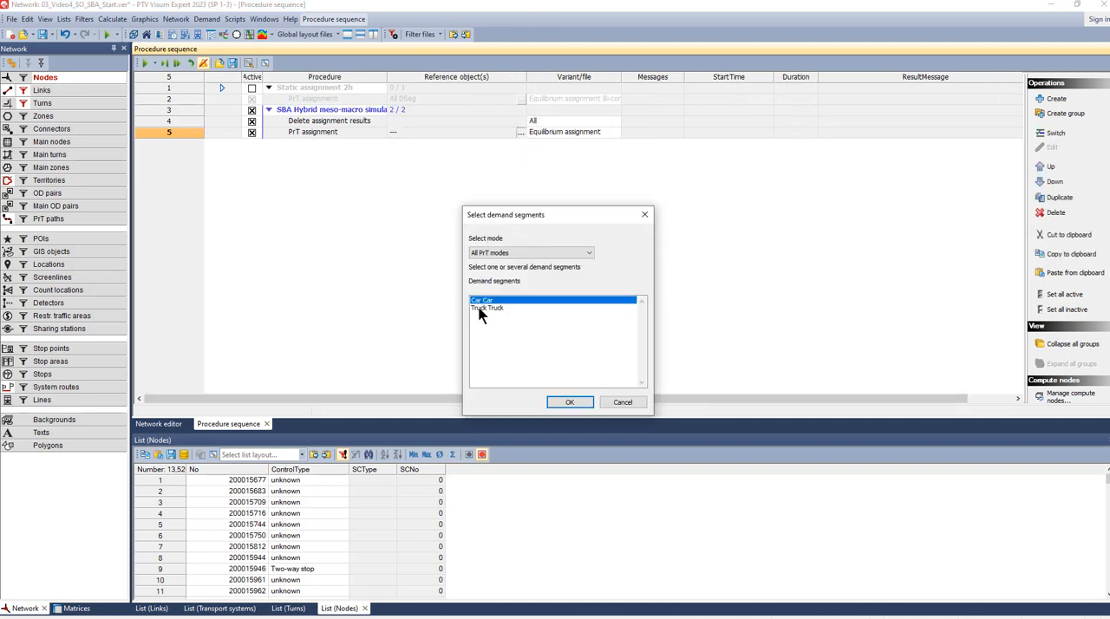
{"action": "left_click", "coordinate": [479, 310], "text": "ctrl"}
{"action": "left_click", "coordinate": [559, 403]}
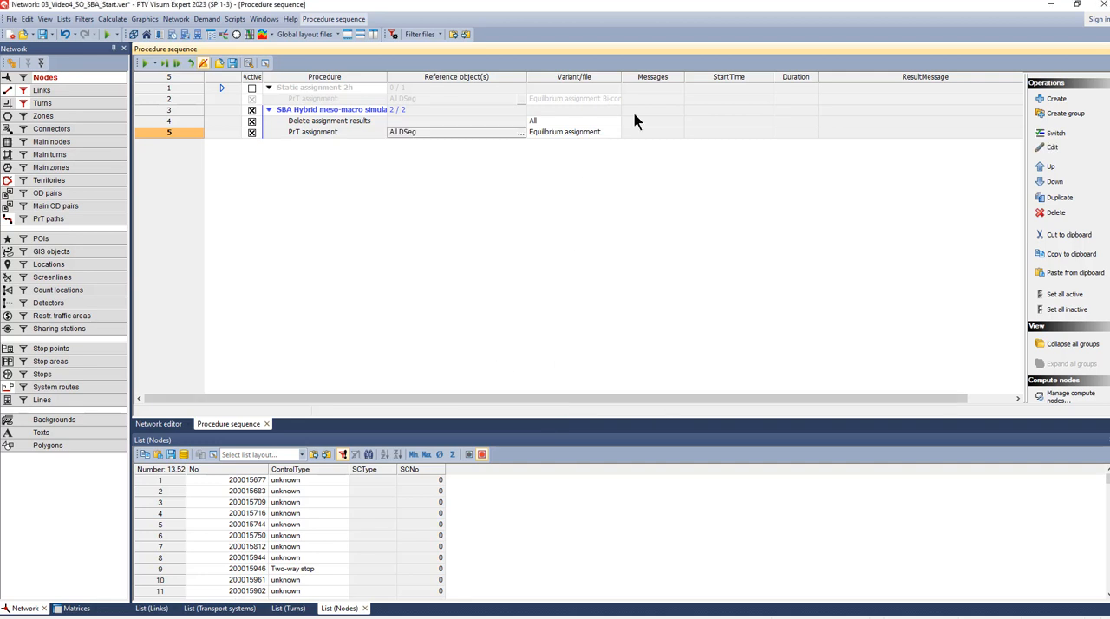
- Set the new PrT assignment's variant to Simulation-based dynamic assignment (SBA), resizing the columns to fit the variant name
{"action": "left_click_drag", "start_coordinate": [620, 76], "coordinate": [659, 76]}
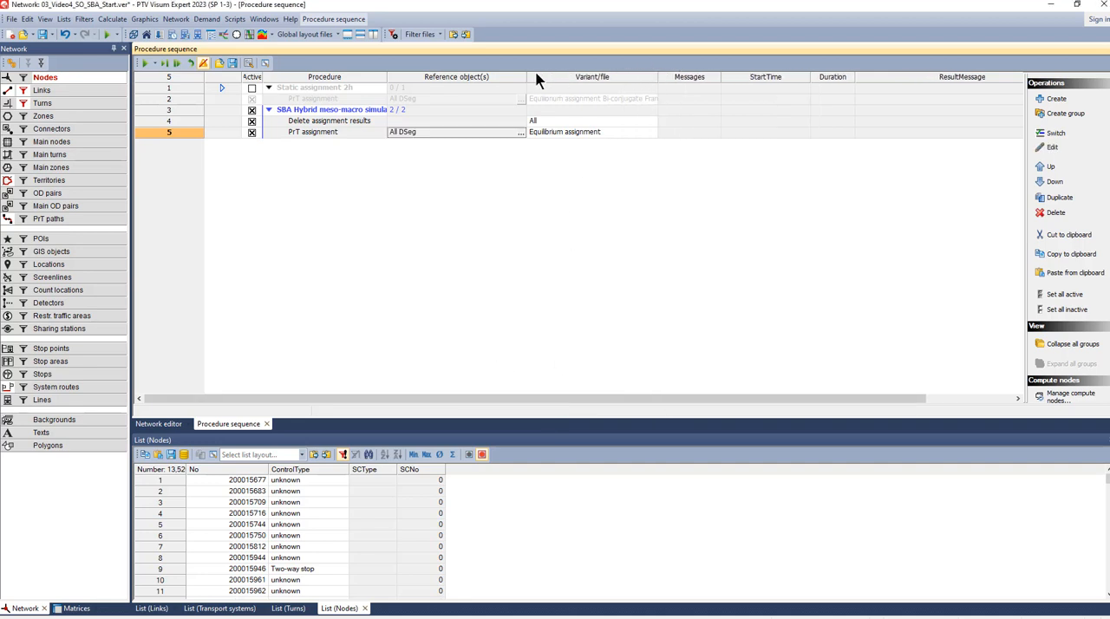
{"action": "left_click_drag", "start_coordinate": [525, 76], "coordinate": [482, 76]}
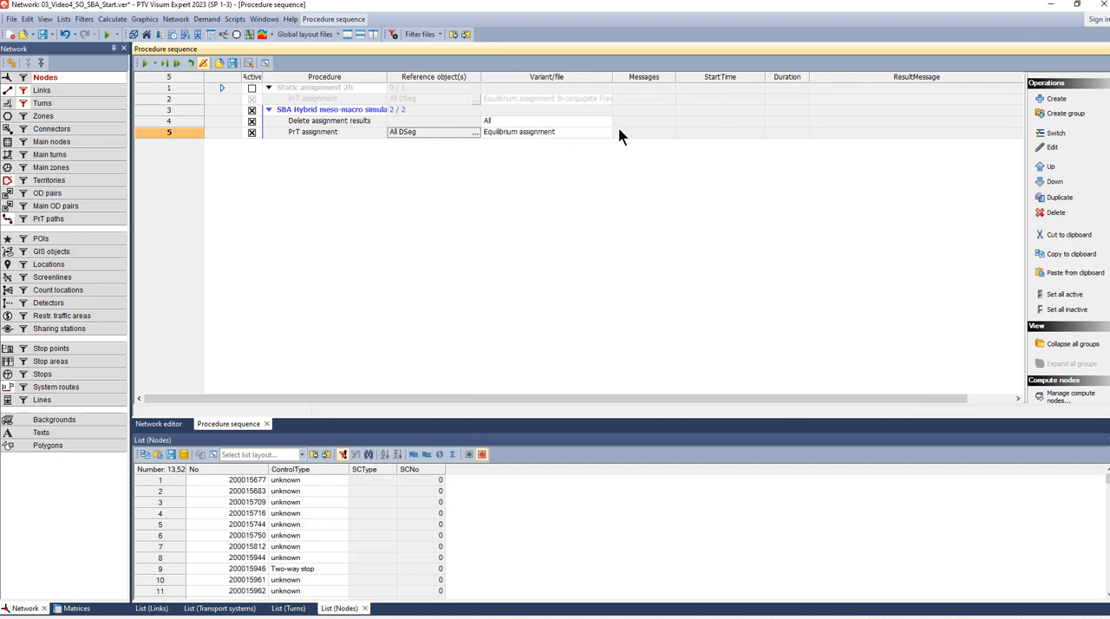
{"action": "left_click", "coordinate": [607, 132]}
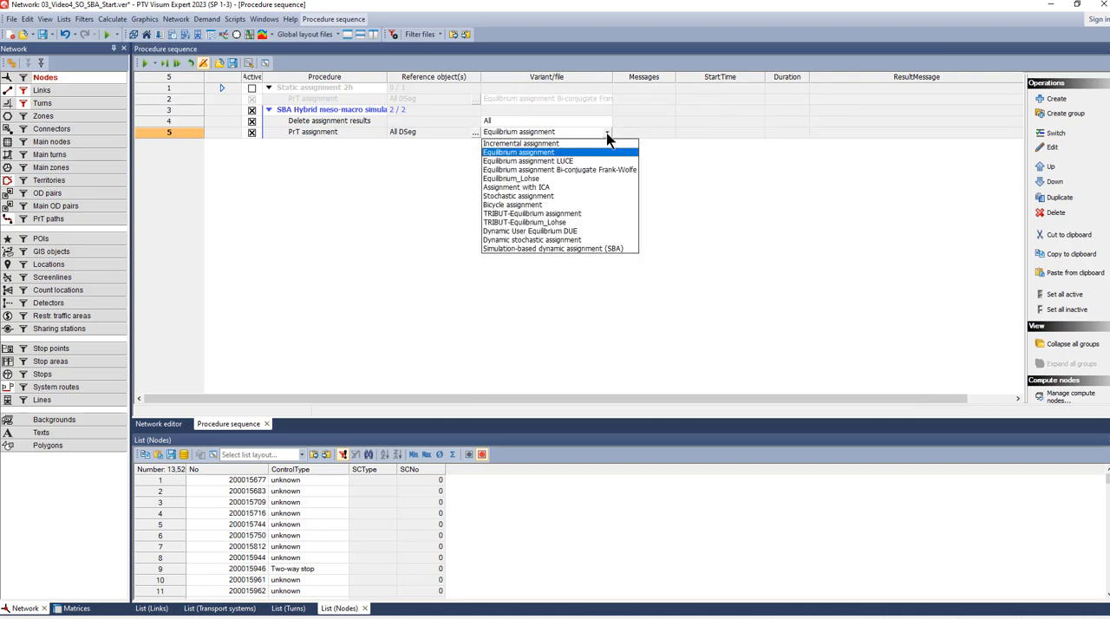
{"action": "left_click", "coordinate": [588, 248]}
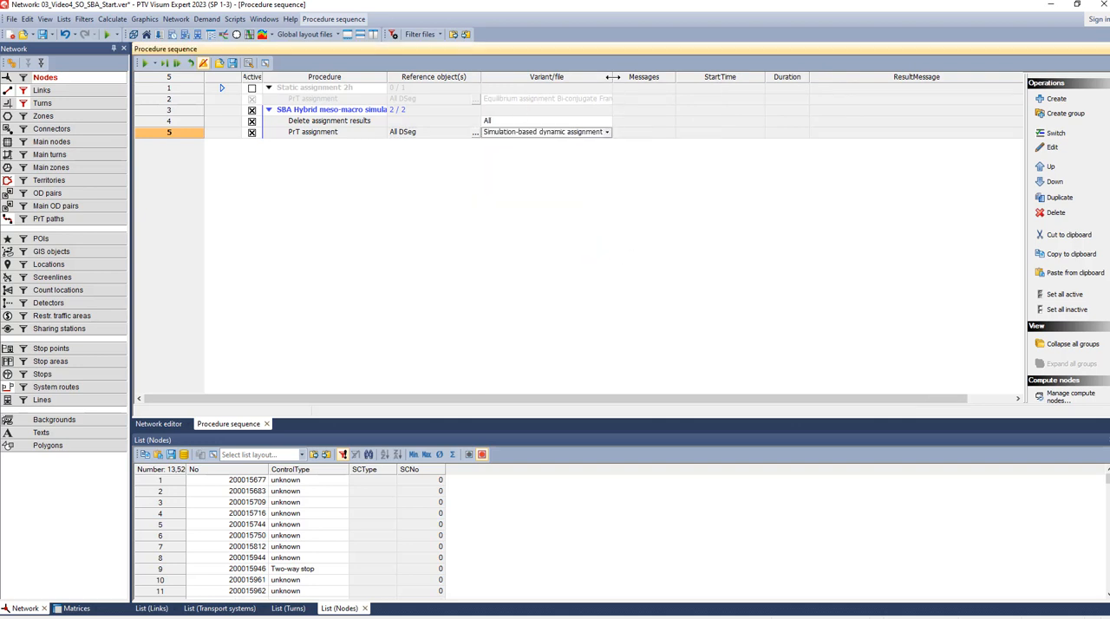
{"action": "left_click_drag", "start_coordinate": [612, 77], "coordinate": [617, 77]}
- Open the SBA assignment's parameters and review the time period, volume balancing, base volume, macro-meso simulation and basis settings
{"action": "left_click", "coordinate": [226, 133]}
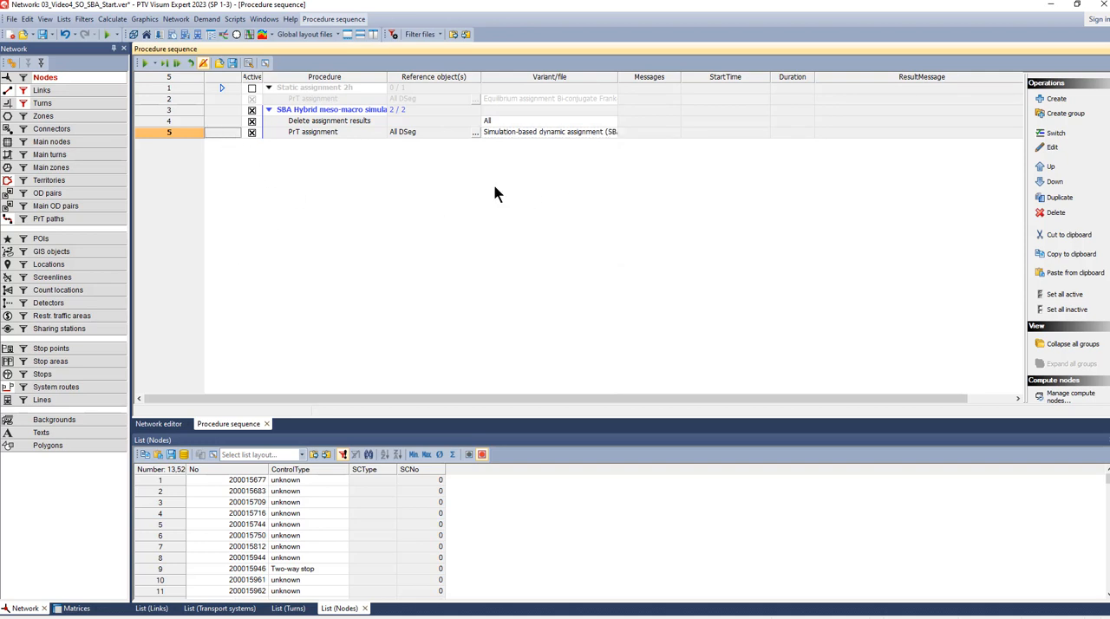
{"action": "left_click", "coordinate": [1053, 147]}
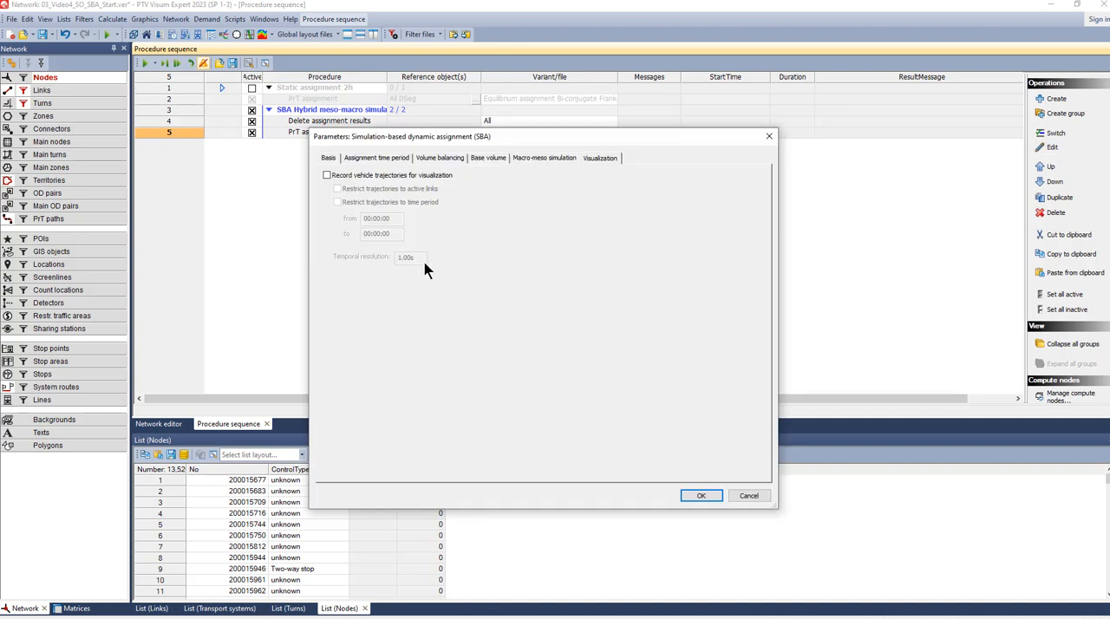
{"action": "left_click", "coordinate": [335, 161]}
{"action": "left_click", "coordinate": [368, 162]}
{"action": "left_click", "coordinate": [426, 159]}
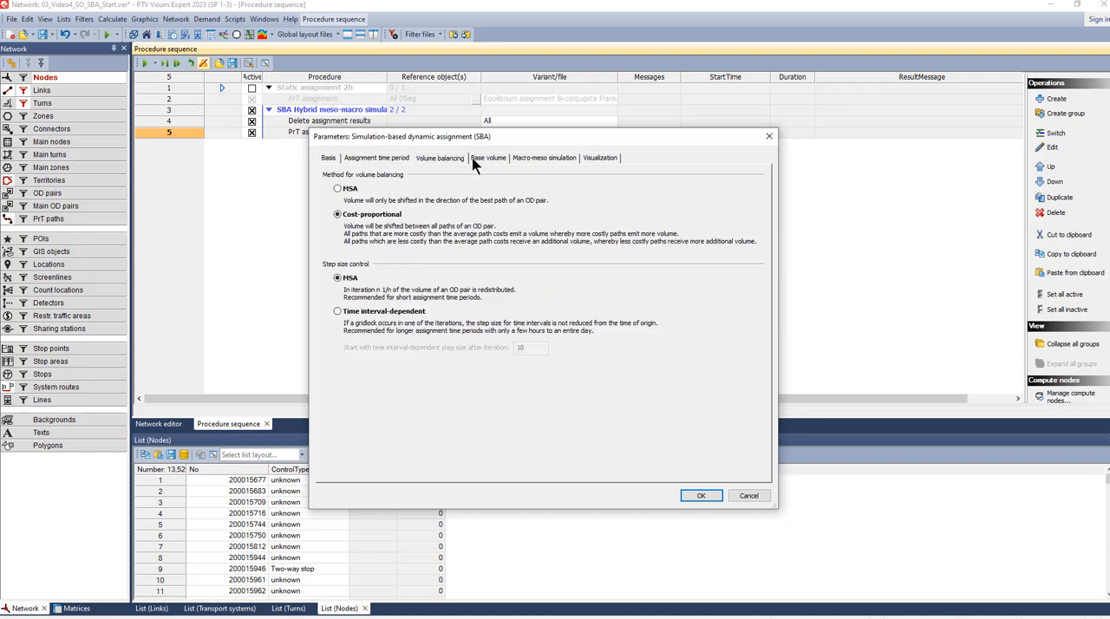
{"action": "left_click", "coordinate": [485, 158]}
{"action": "left_click", "coordinate": [530, 157]}
{"action": "left_click", "coordinate": [322, 159]}
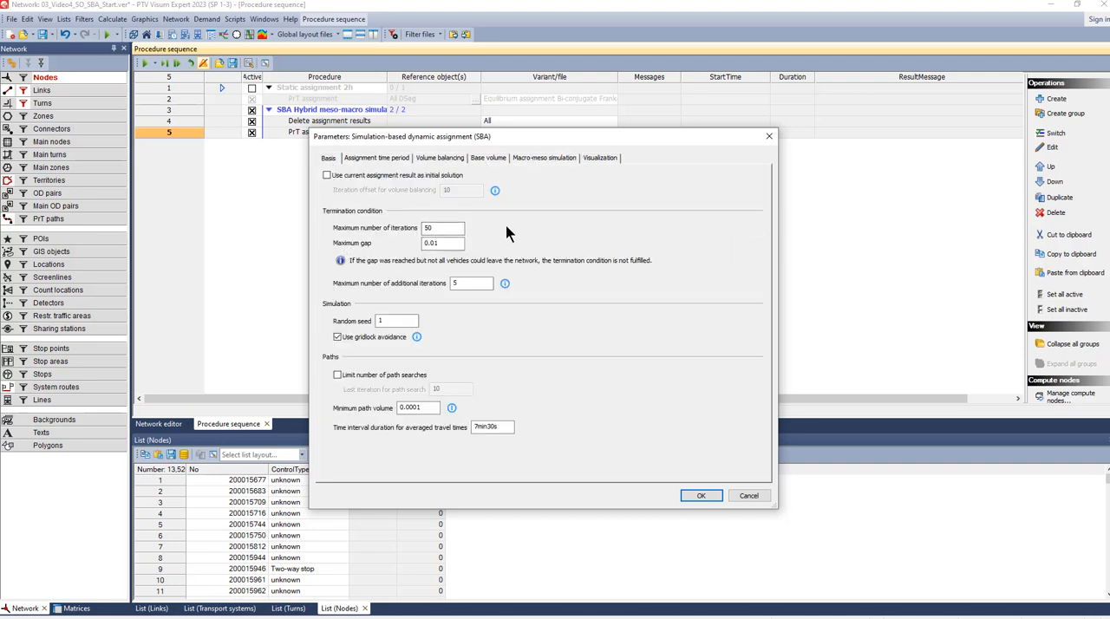
- Open the online help for the SBA parameters and skim the descriptions of the basis settings
{"action": "mouse_move", "coordinate": [500, 194]}
{"action": "key", "text": "F1"}
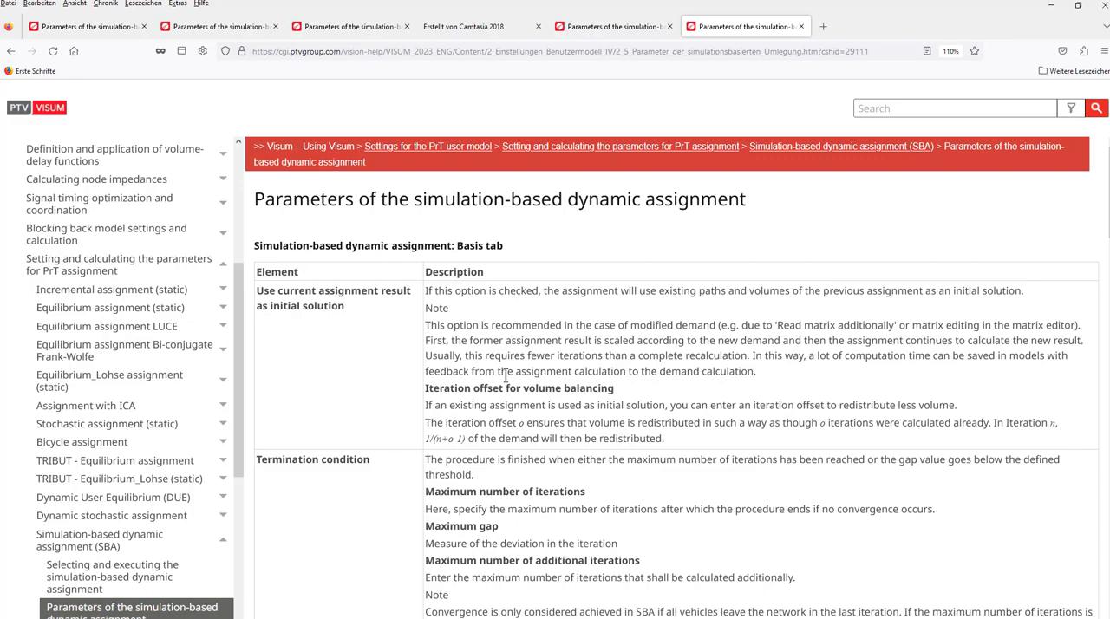
{"action": "scroll", "coordinate": [505, 375], "scroll_direction": "down", "scroll_amount": 10}
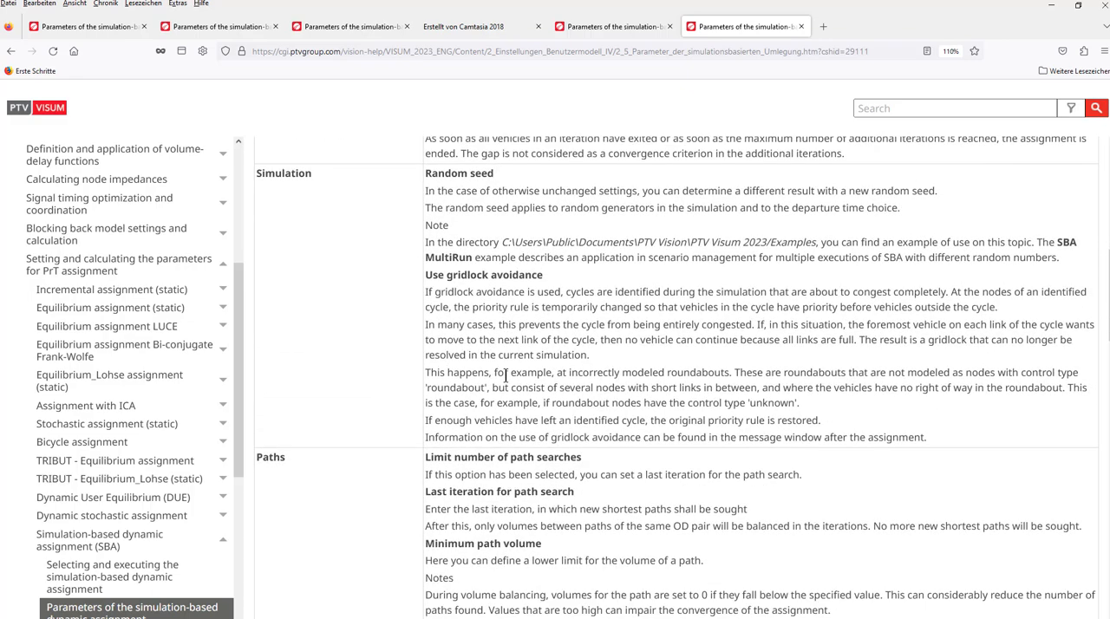
{"action": "scroll", "coordinate": [505, 375], "scroll_direction": "down", "scroll_amount": 3}
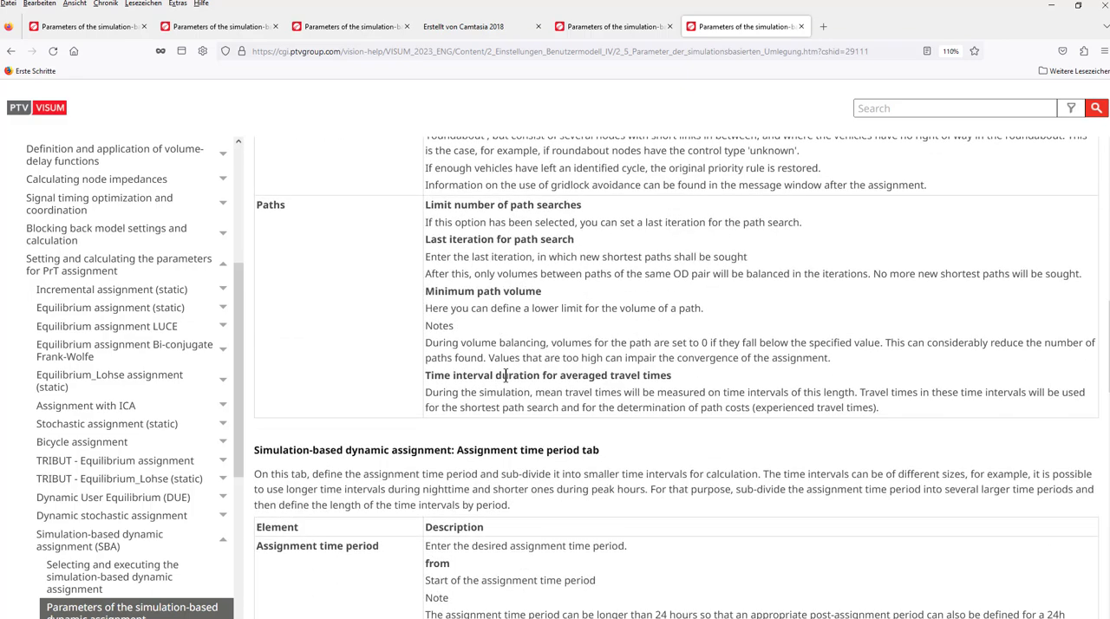
{"action": "scroll", "coordinate": [506, 375], "scroll_direction": "up", "scroll_amount": 13}
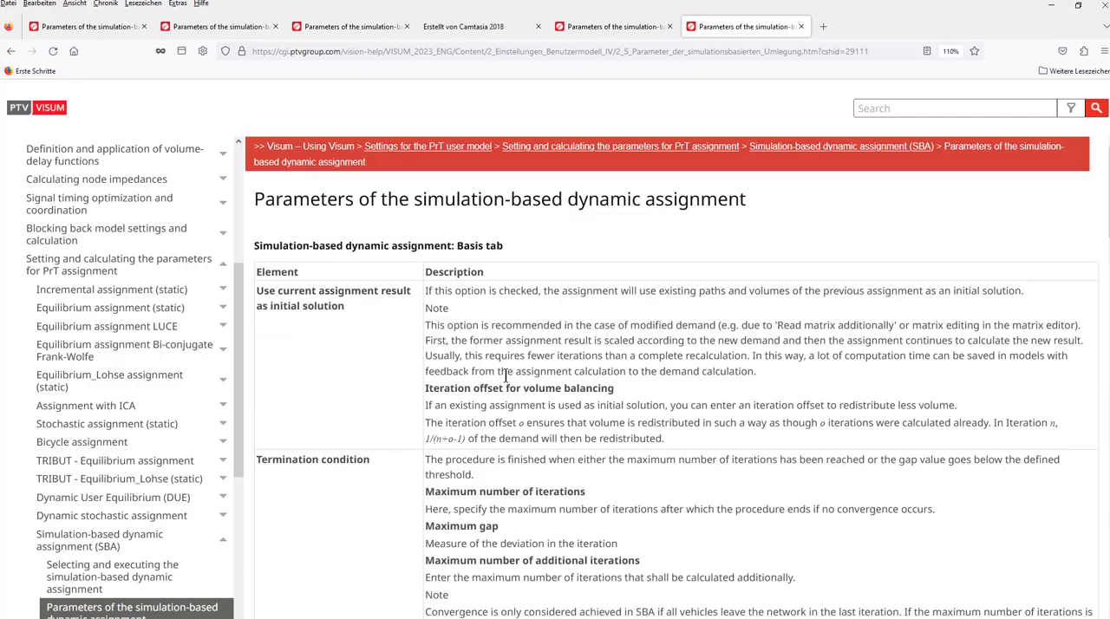
- Return to PTV Visum and edit the minimum path volume in the SBA basis settings
{"action": "left_click", "coordinate": [1051, 5]}
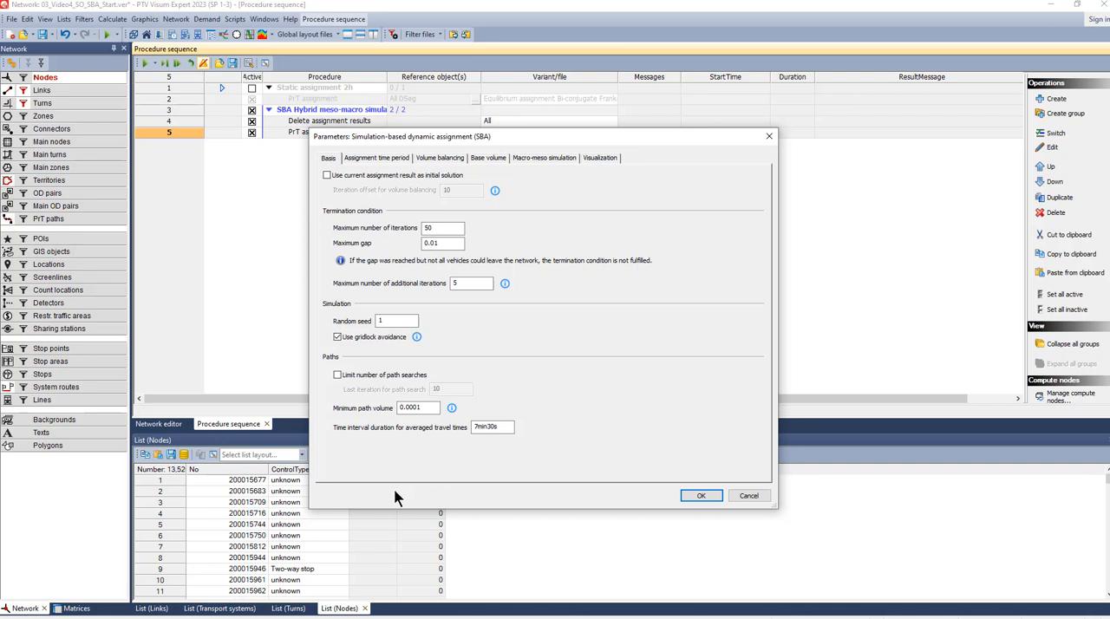
{"action": "left_click", "coordinate": [416, 407]}
{"action": "key", "text": "BackSpace"}
{"action": "key", "text": "BackSpace"}
{"action": "type", "text": "00"}
- Set the SBA assignment time period from 07:00:00 to 09:00:00
{"action": "left_click", "coordinate": [376, 157]}
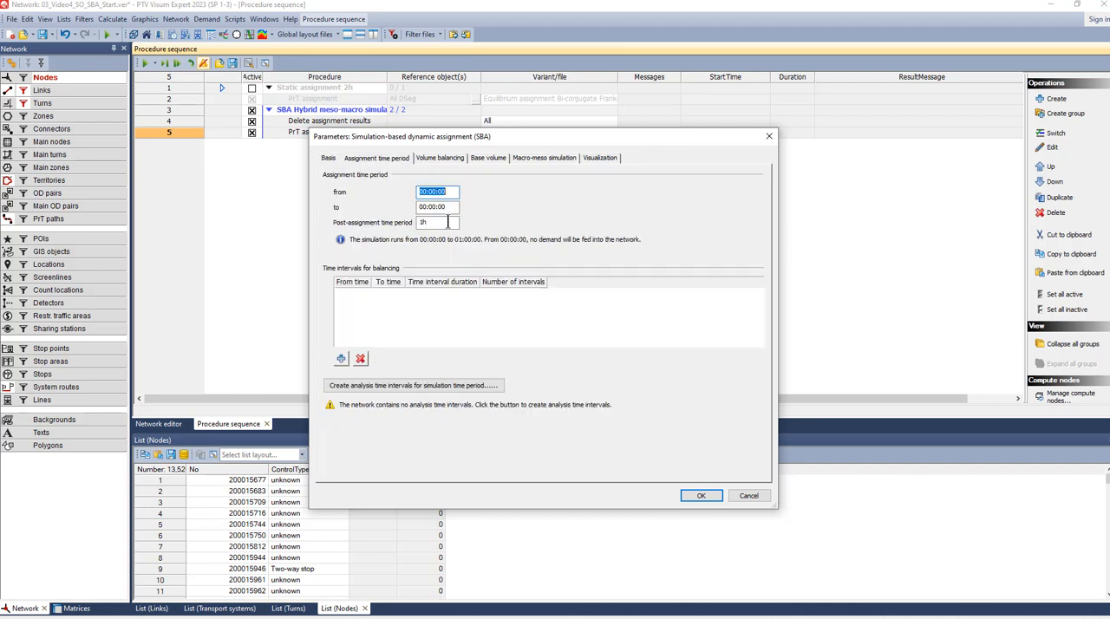
{"action": "left_click", "coordinate": [422, 191]}
{"action": "type", "text": "7"}
{"action": "left_click", "coordinate": [425, 207]}
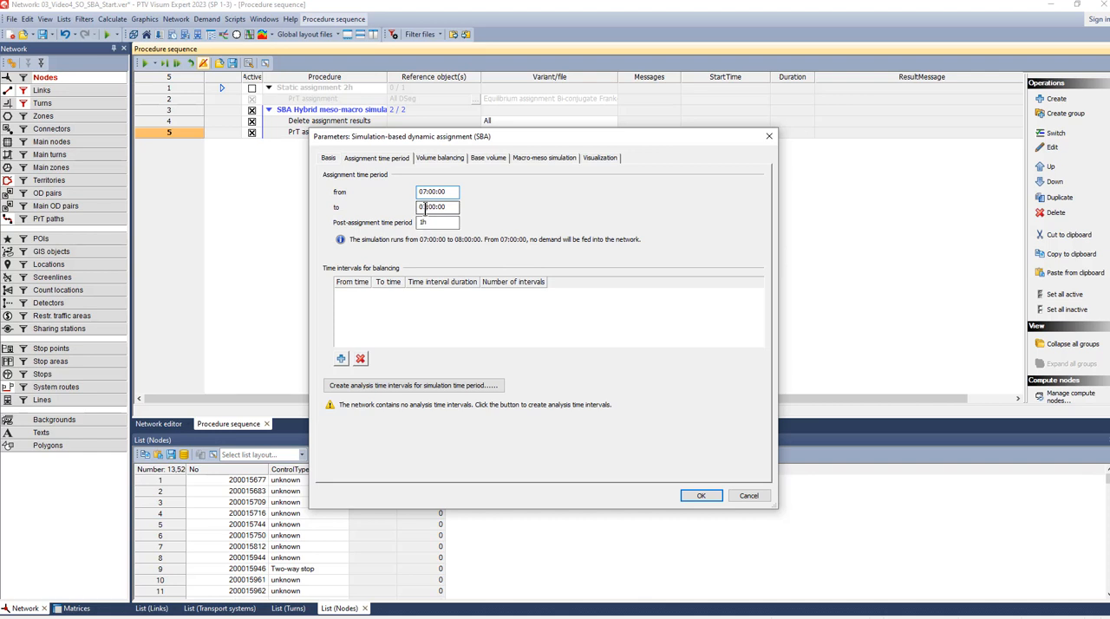
{"action": "type", "text": "9"}
- Set the post-assignment time period to 1h30min and create 15min analysis time intervals for the simulation time period
{"action": "left_click", "coordinate": [450, 222]}
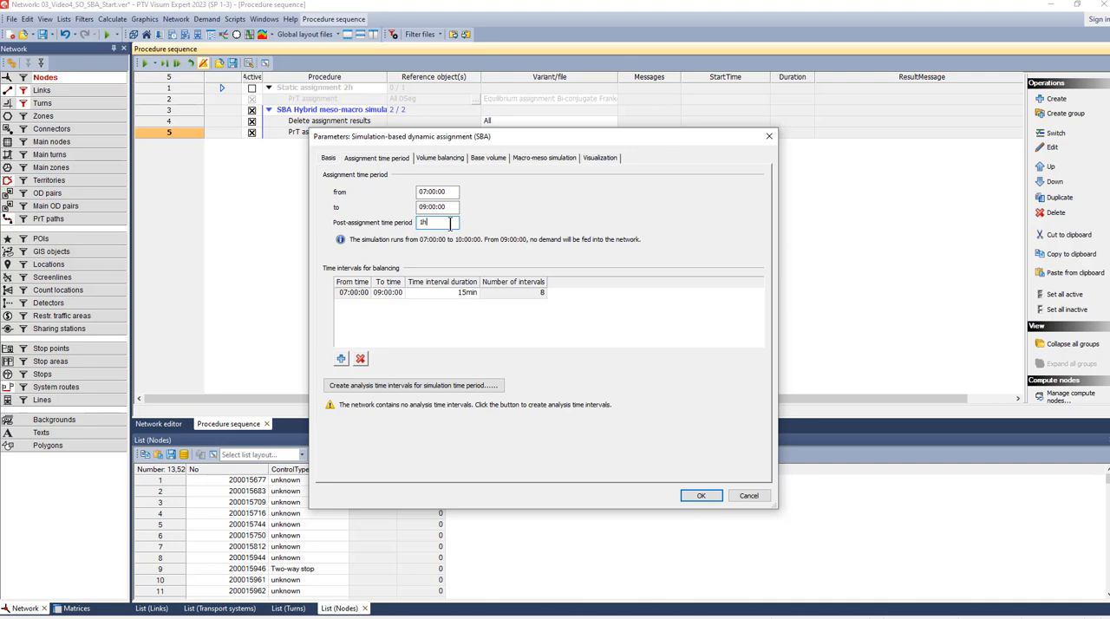
{"action": "type", "text": "30min"}
{"action": "left_click", "coordinate": [455, 209]}
{"action": "left_click", "coordinate": [416, 386]}
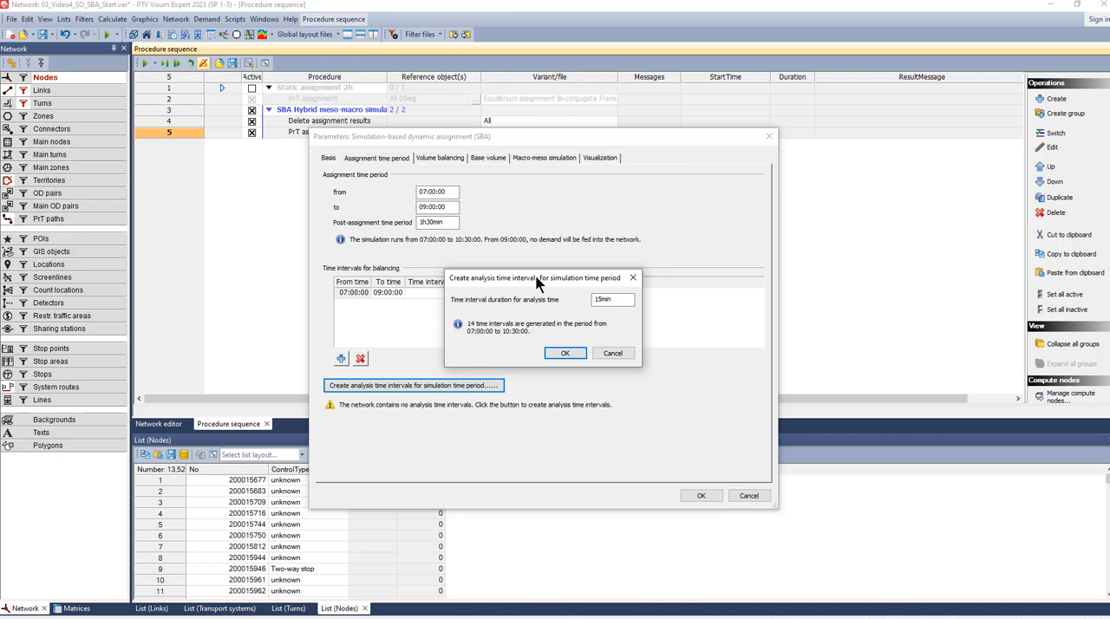
{"action": "left_click", "coordinate": [565, 354]}
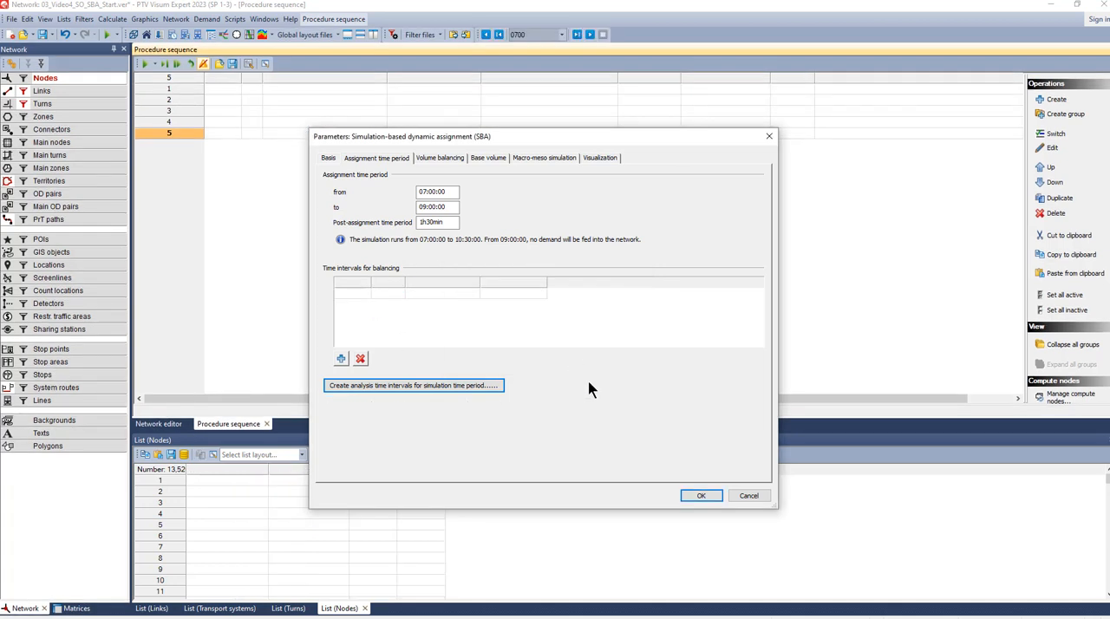
- Review the volume balancing and base volume settings, switching the step size control to time interval-dependent and back to MSA
{"action": "left_click", "coordinate": [442, 158]}
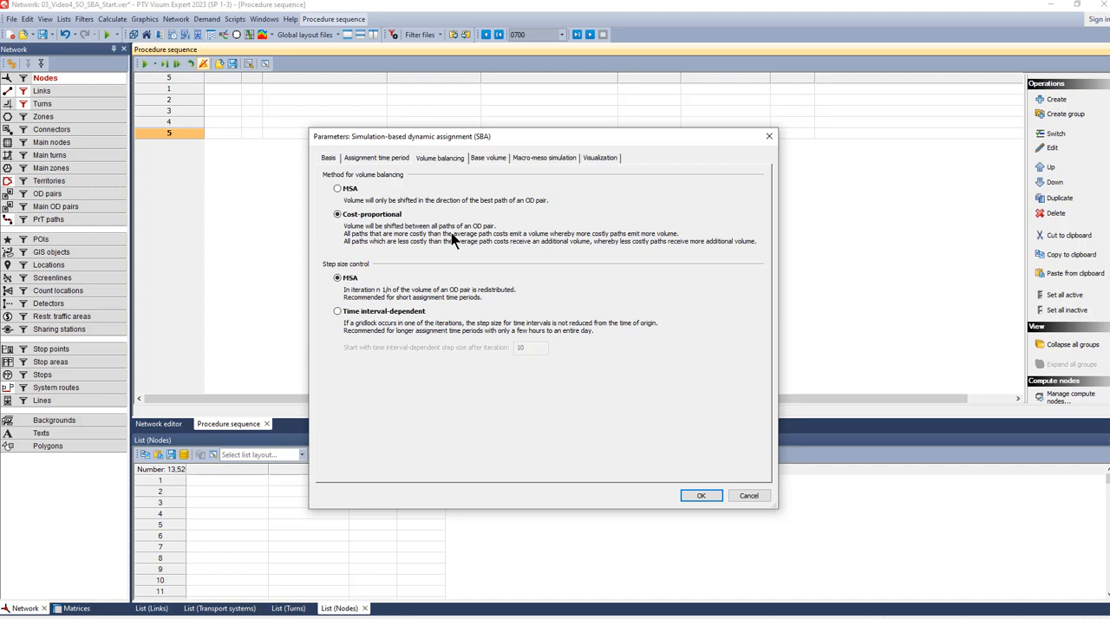
{"action": "left_click", "coordinate": [346, 311]}
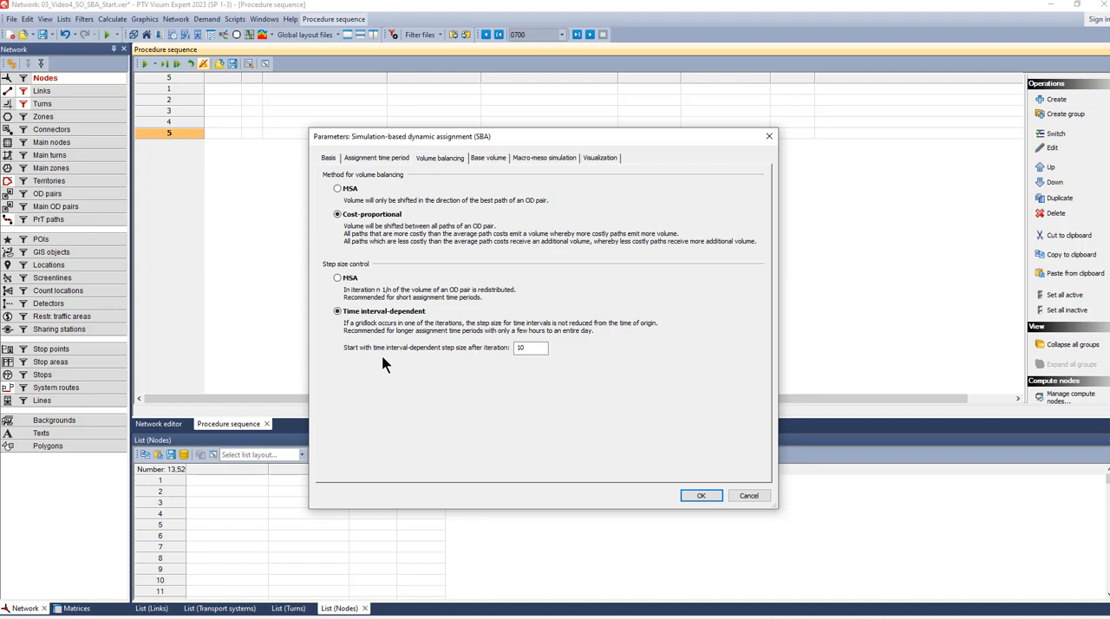
{"action": "left_click", "coordinate": [350, 279]}
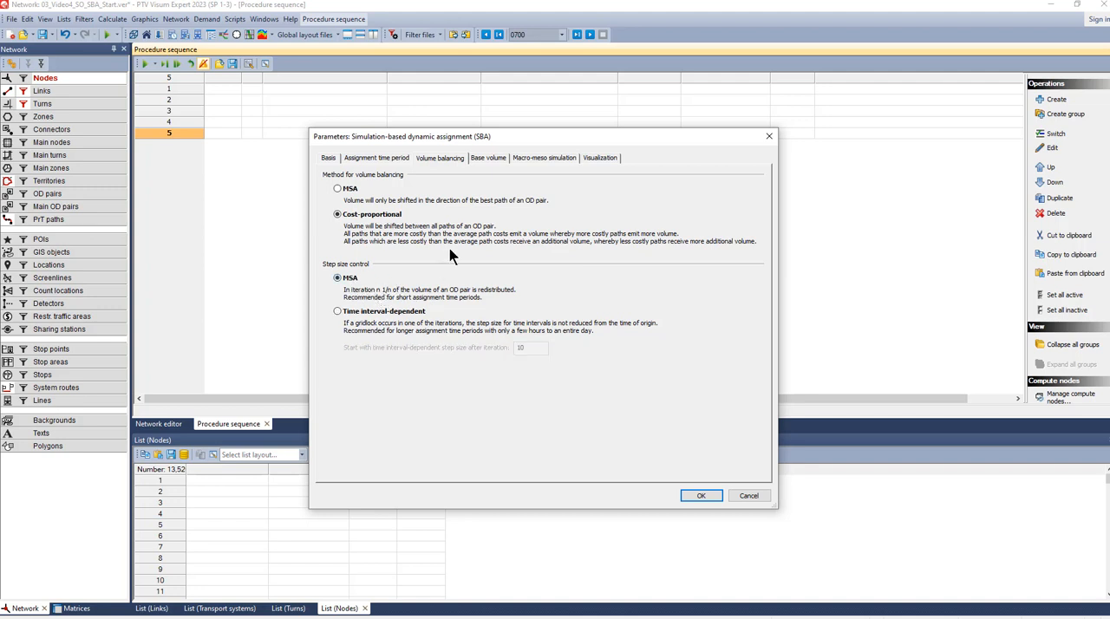
{"action": "left_click", "coordinate": [491, 157]}
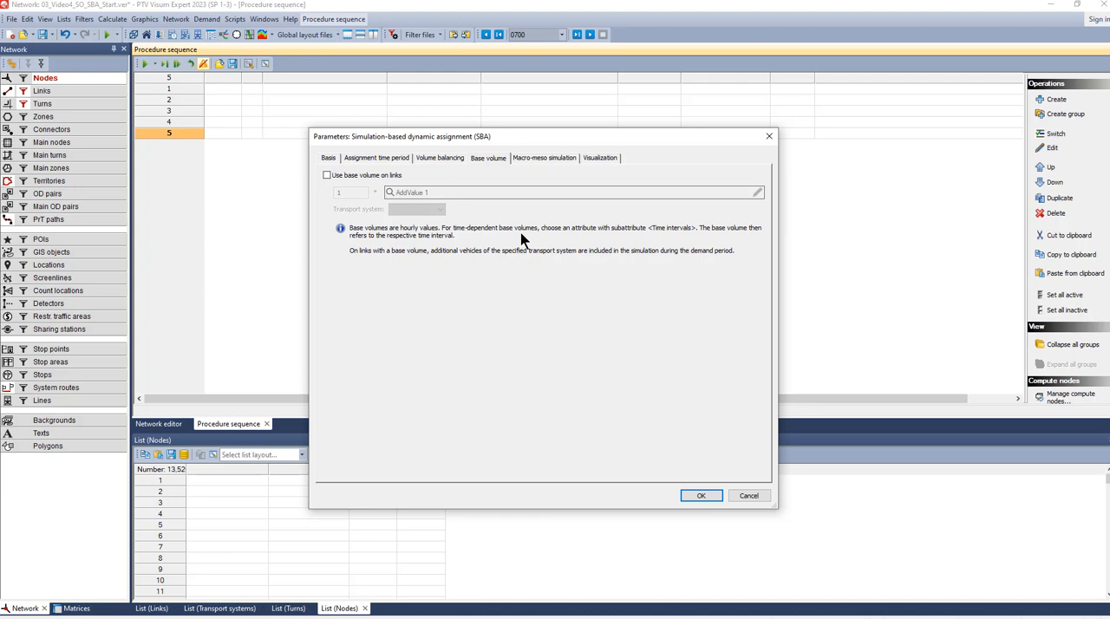
- Enable the macro-meso hybrid simulation and open the attribute selection for links simulated mesoscopically
{"action": "left_click", "coordinate": [536, 159]}
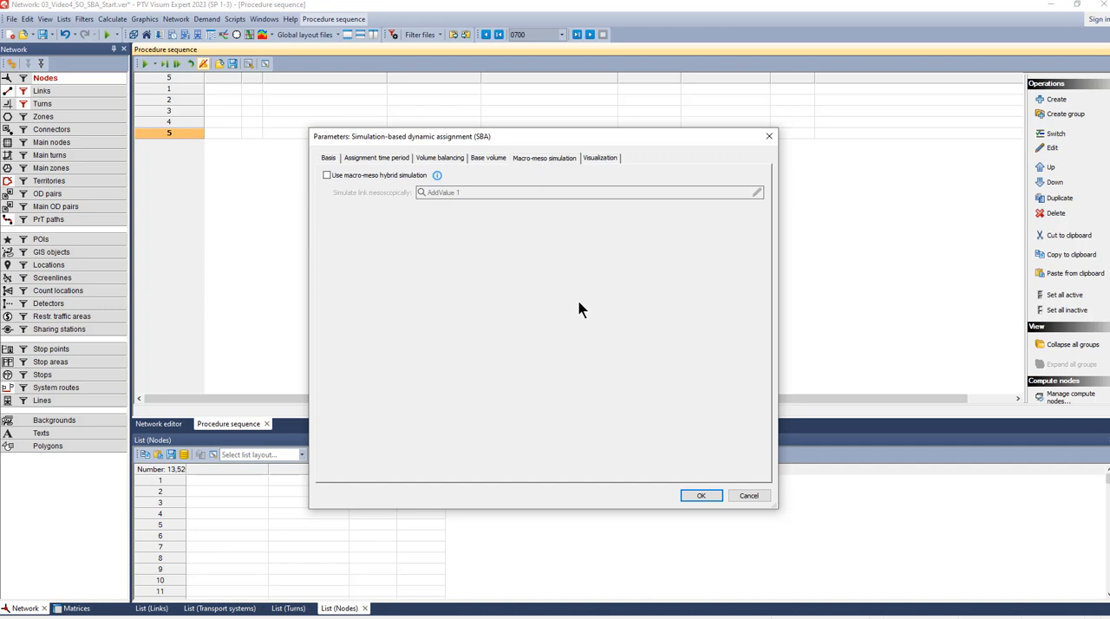
{"action": "left_click", "coordinate": [327, 176]}
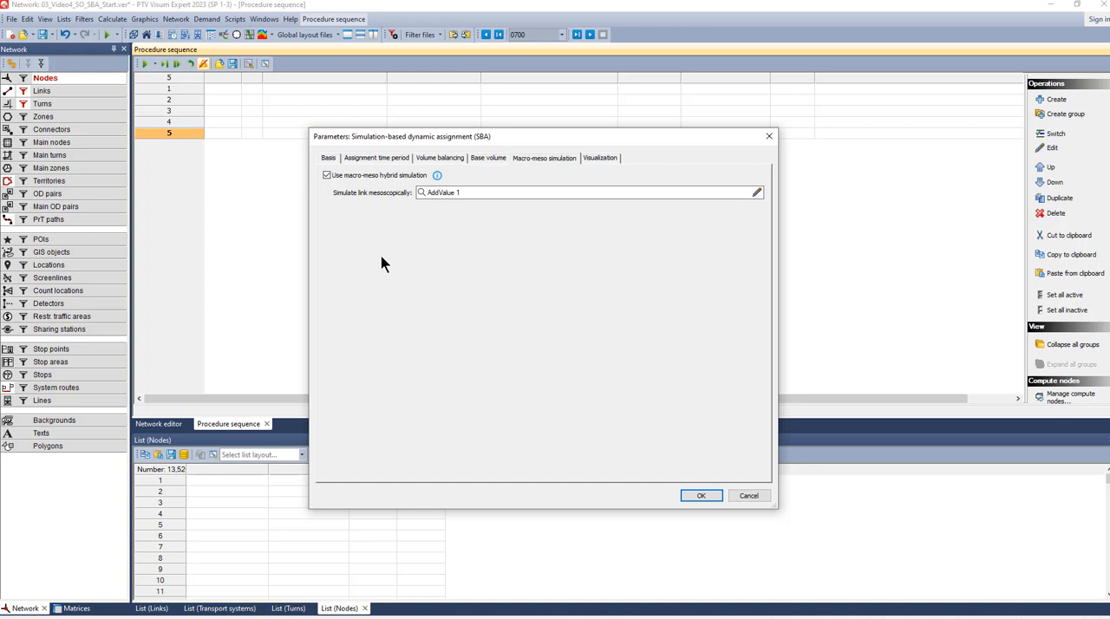
{"action": "left_click", "coordinate": [756, 195]}
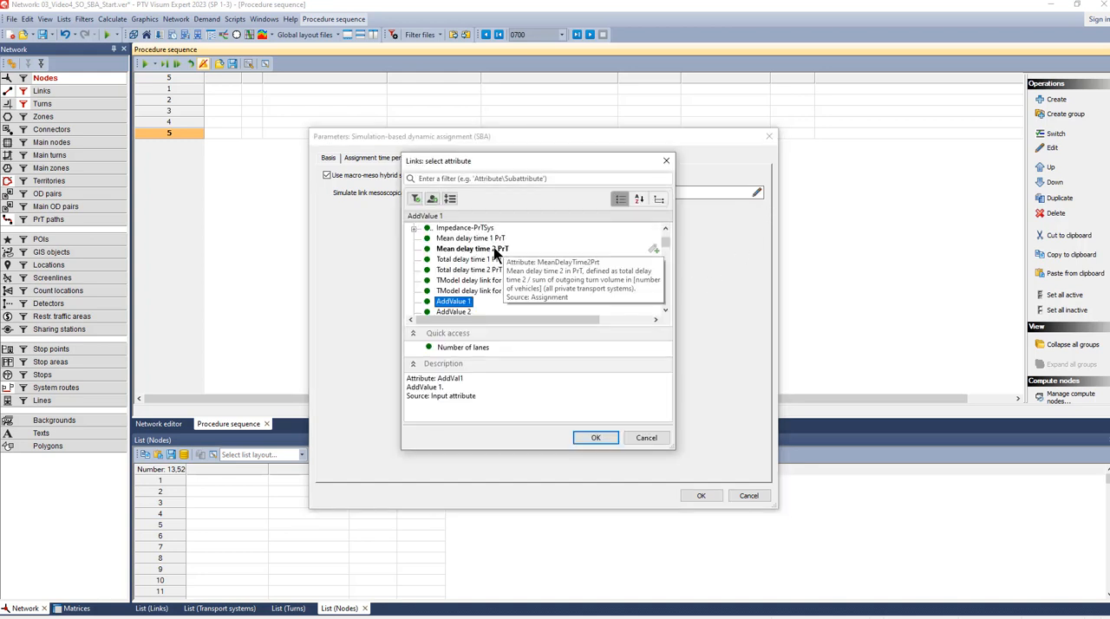
- Create an integer user-defined link attribute IsMesoLink and use it to define which links are simulated mesoscopically
{"action": "left_click", "coordinate": [432, 198]}
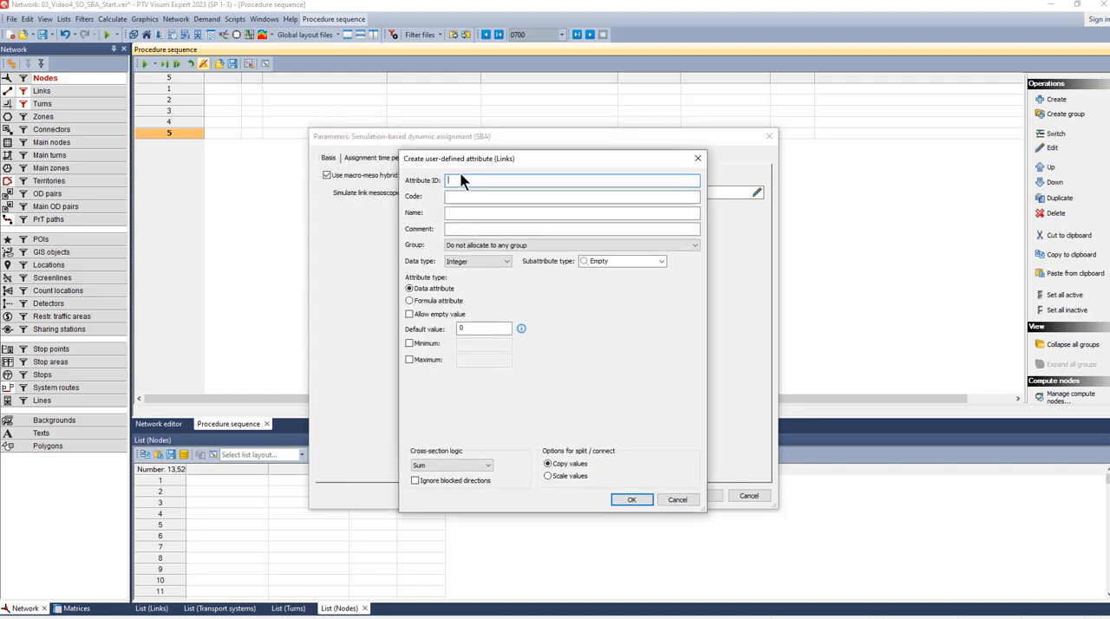
{"action": "type", "text": "IsMesoLink"}
{"action": "left_click", "coordinate": [466, 197]}
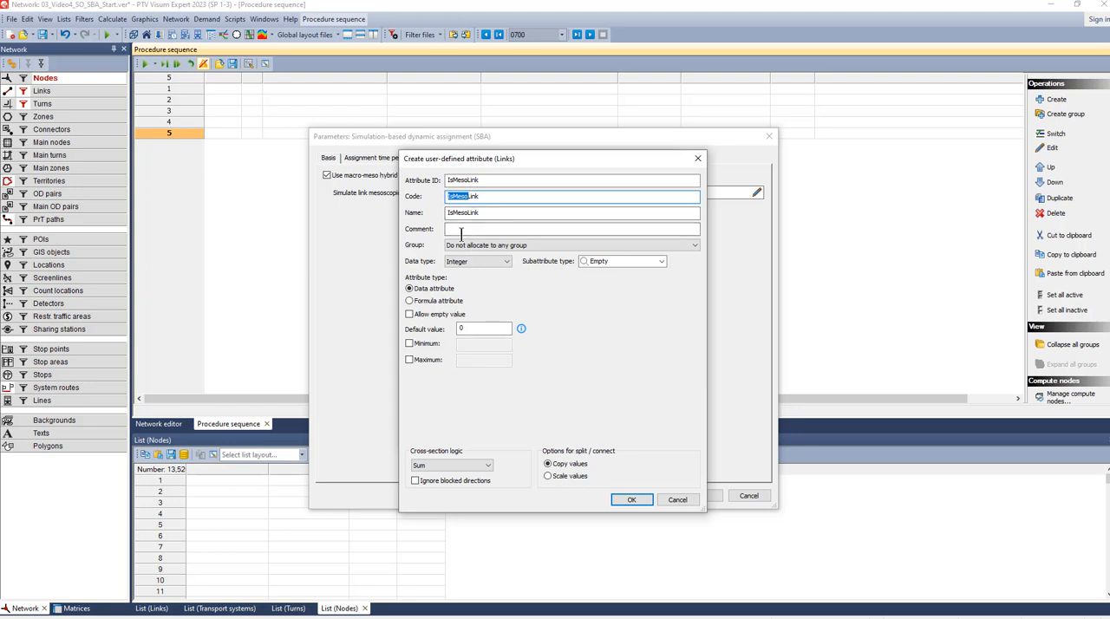
{"action": "left_click", "coordinate": [460, 231]}
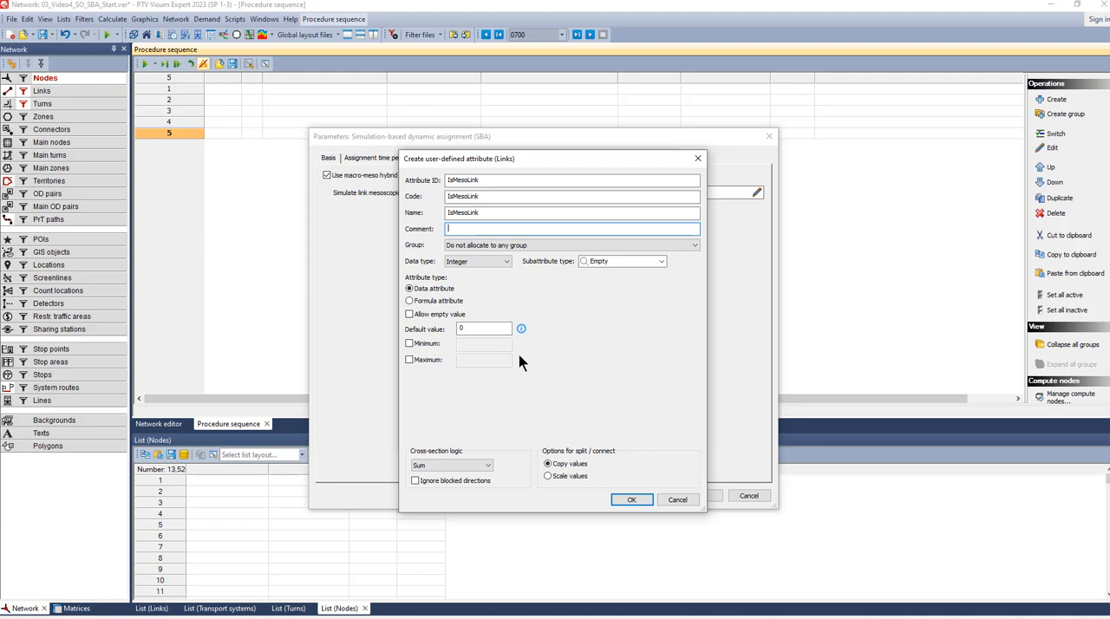
{"action": "left_click", "coordinate": [632, 501]}
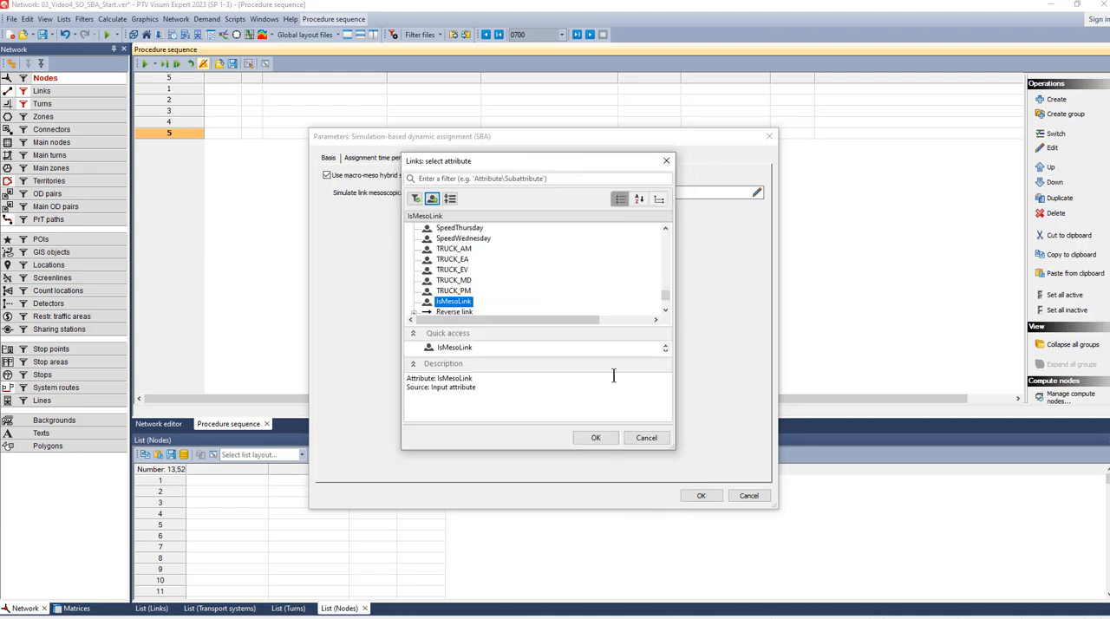
{"action": "left_click", "coordinate": [595, 439]}
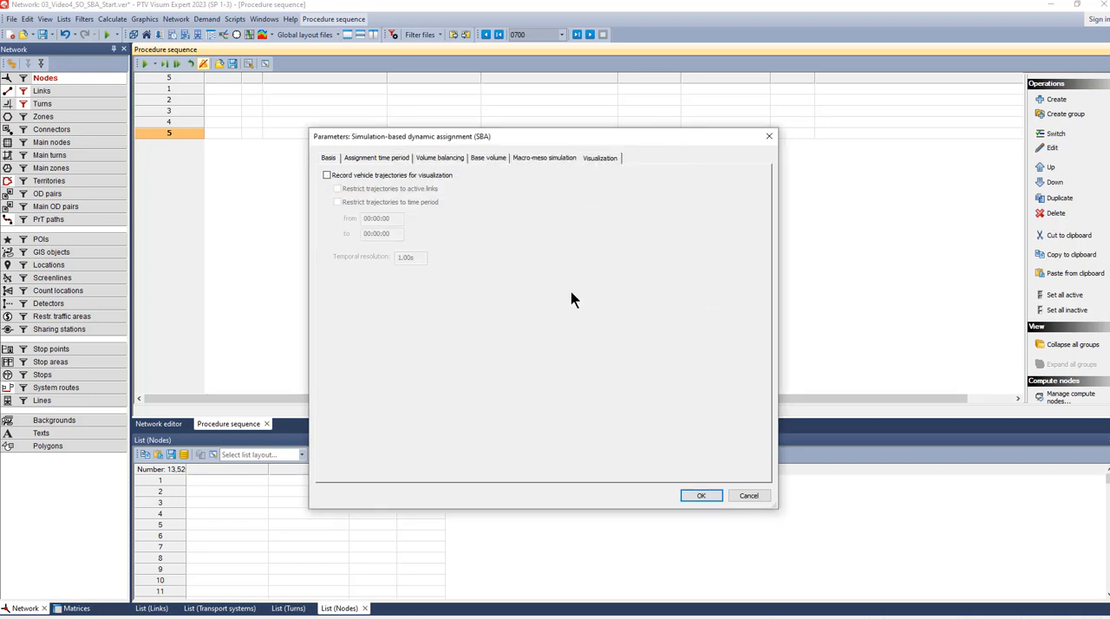
- Enable recording of vehicle trajectories for visualization and accept the SBA parameters
{"action": "left_click", "coordinate": [326, 175]}
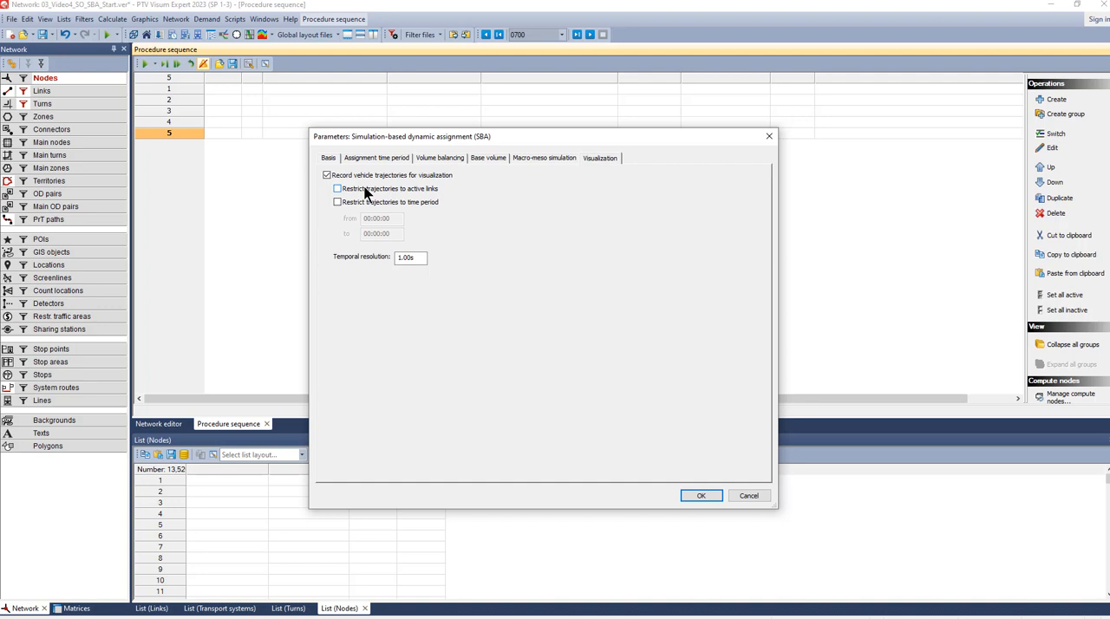
{"action": "left_click", "coordinate": [701, 496]}
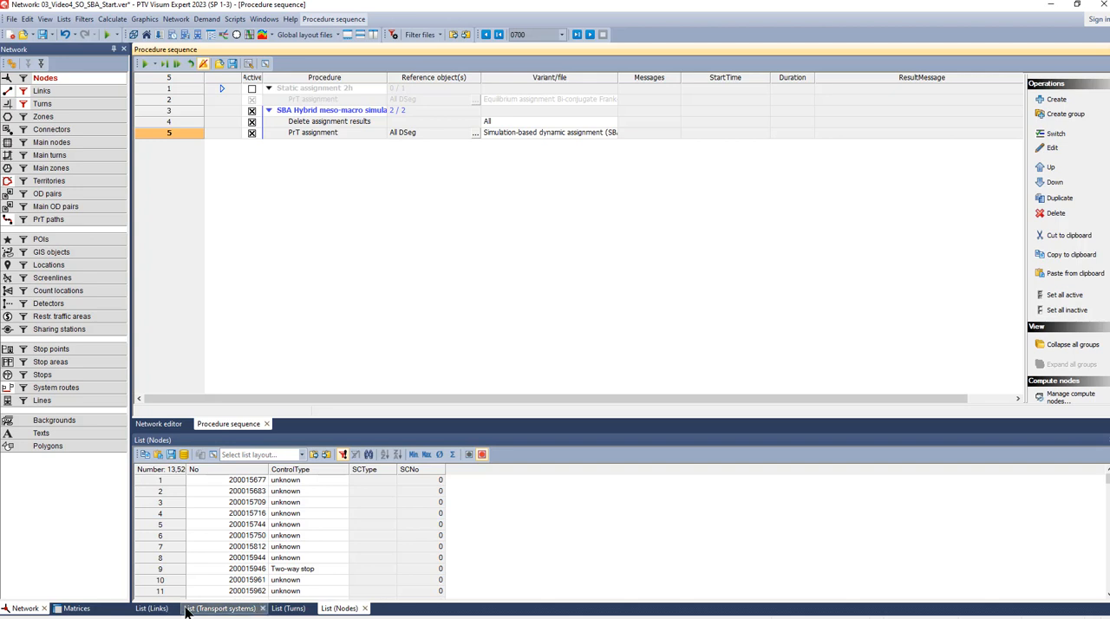
- Add the IsMesoLink attribute as a column to the links list and widen the column slightly
{"action": "left_click", "coordinate": [151, 607]}
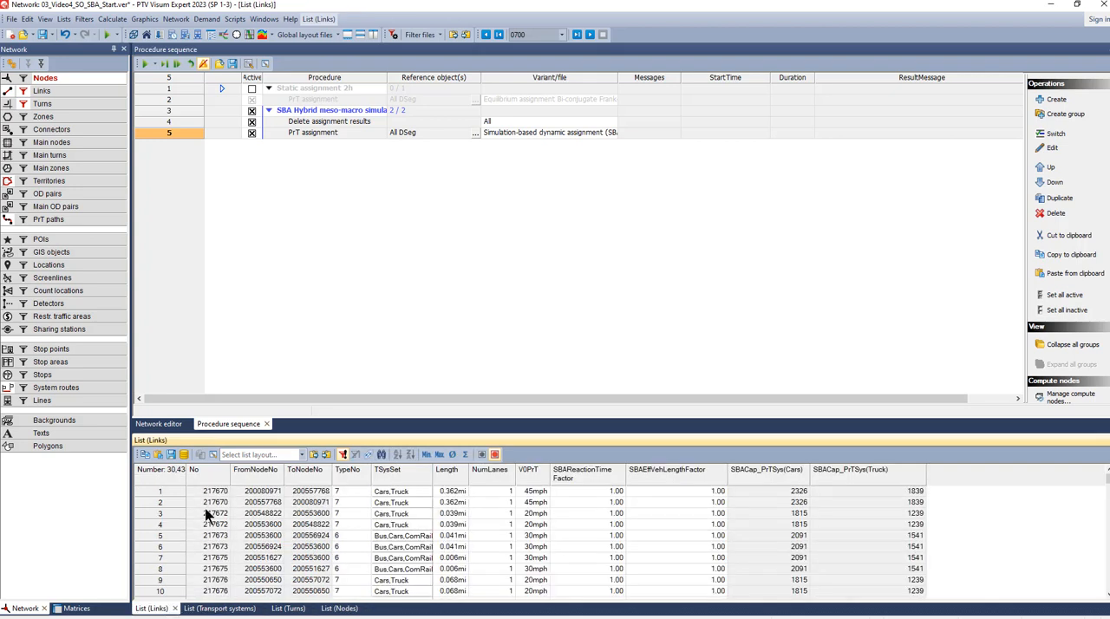
{"action": "left_click", "coordinate": [213, 454]}
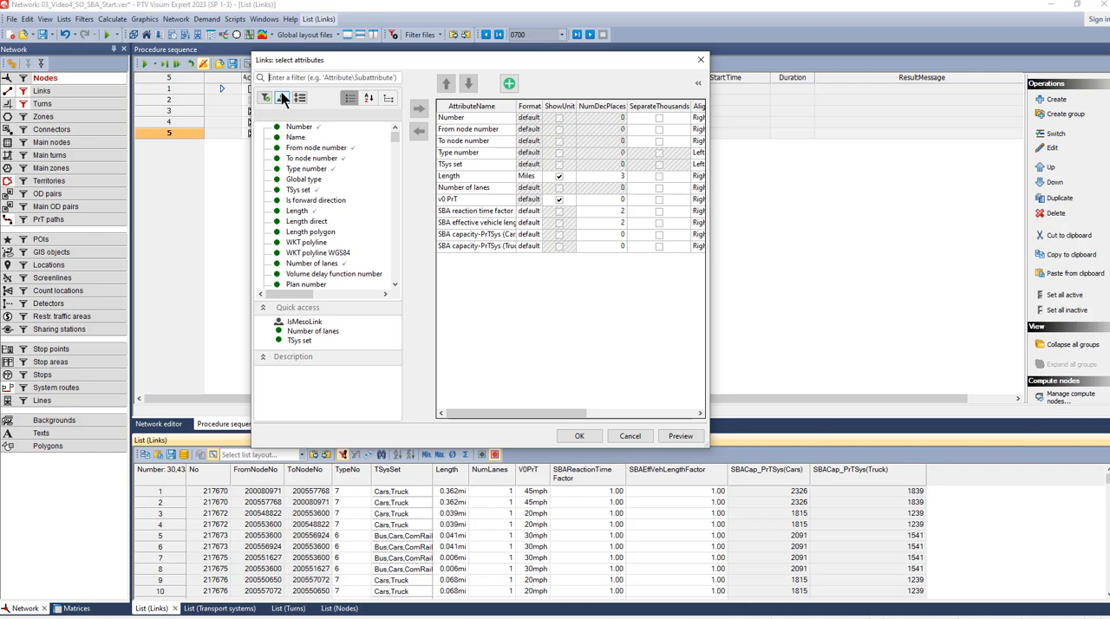
{"action": "double_click", "coordinate": [299, 322]}
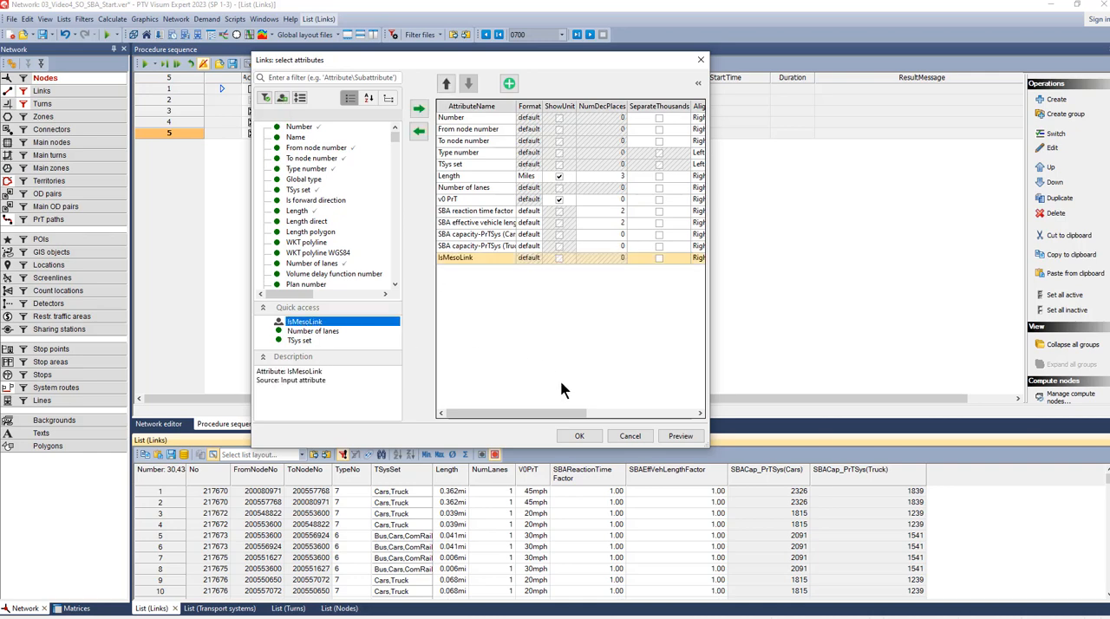
{"action": "left_click", "coordinate": [579, 436]}
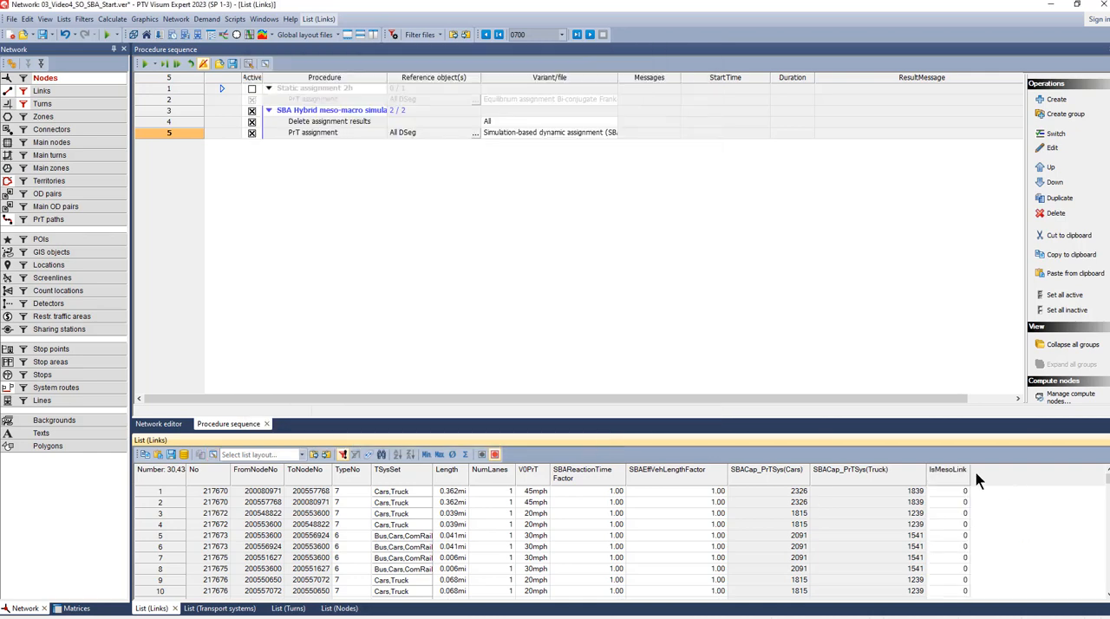
{"action": "left_click_drag", "start_coordinate": [970, 473], "coordinate": [977, 473]}
{"action": "left_click", "coordinate": [165, 423]}
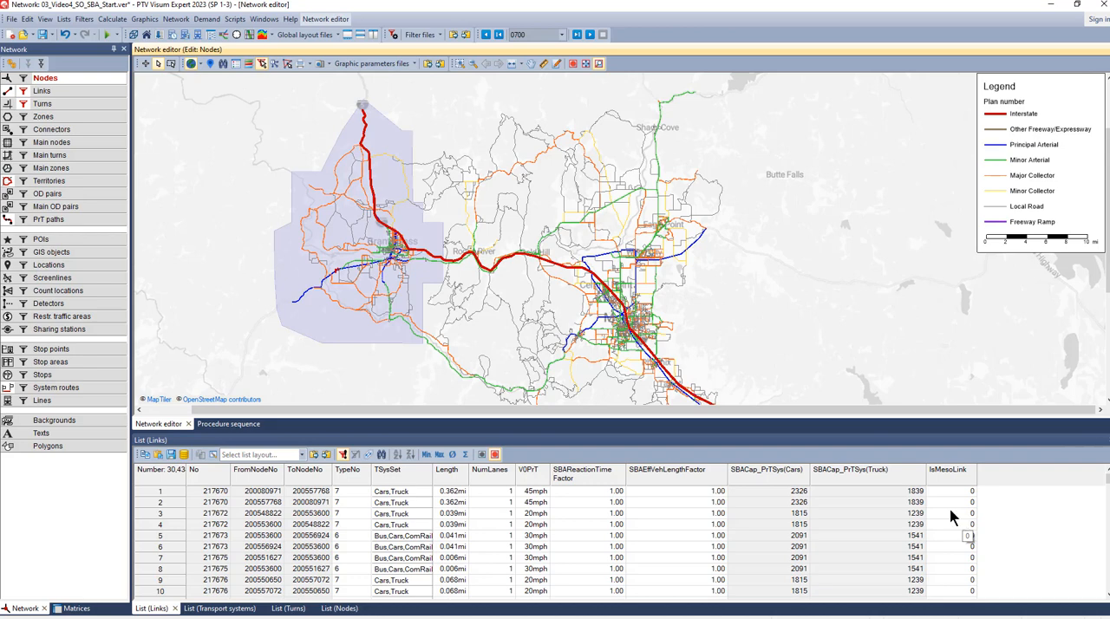
{"action": "right_click", "coordinate": [81, 90]}
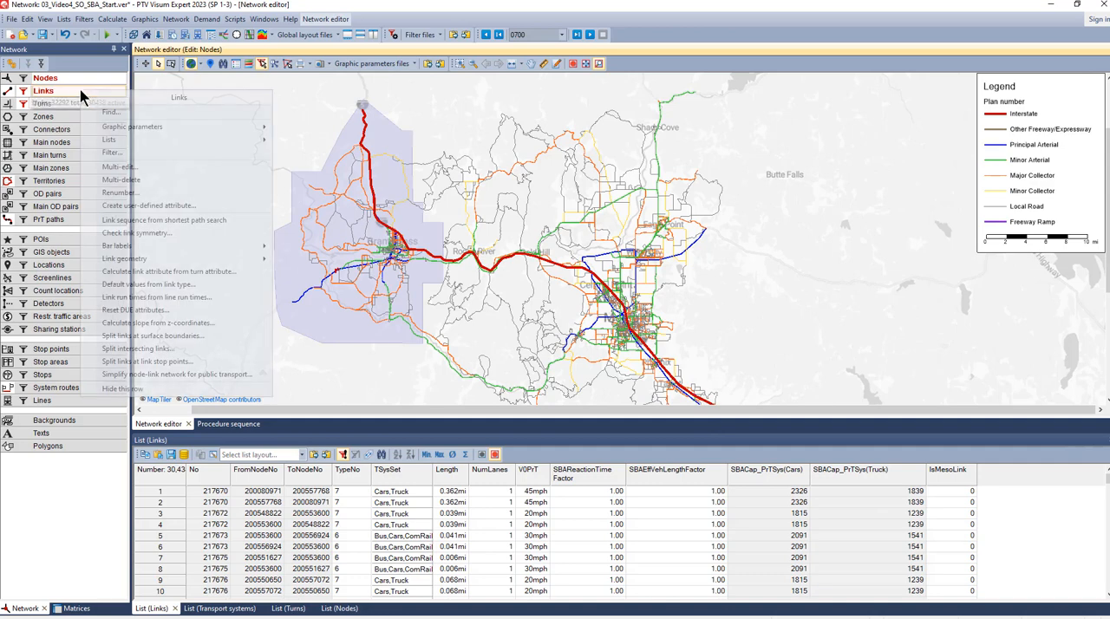
{"action": "left_click", "coordinate": [108, 168]}
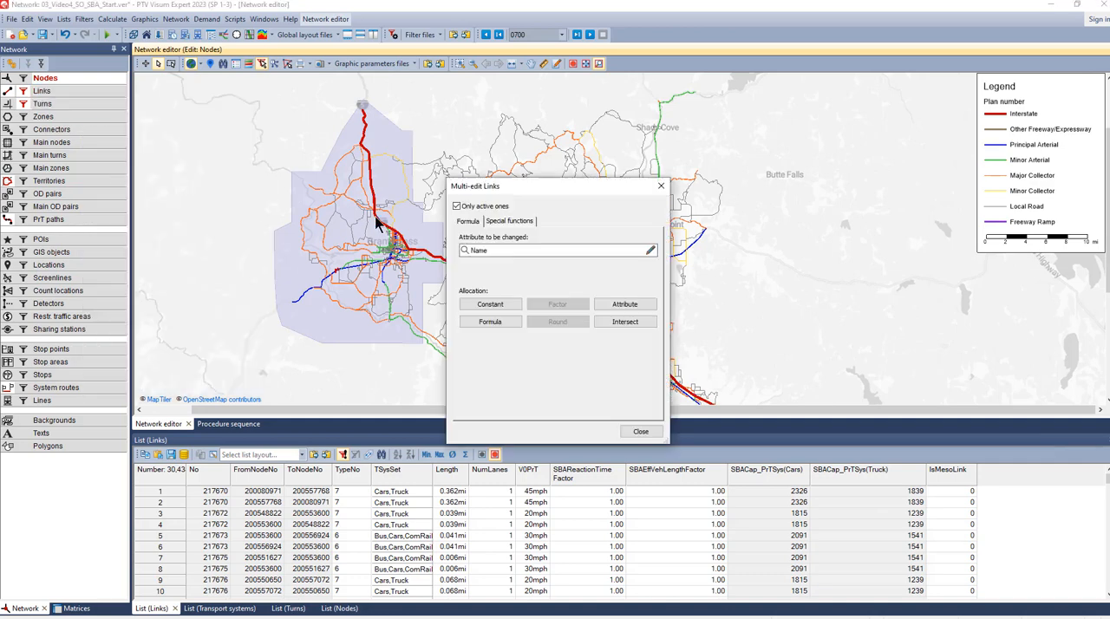
{"action": "left_click", "coordinate": [491, 249]}
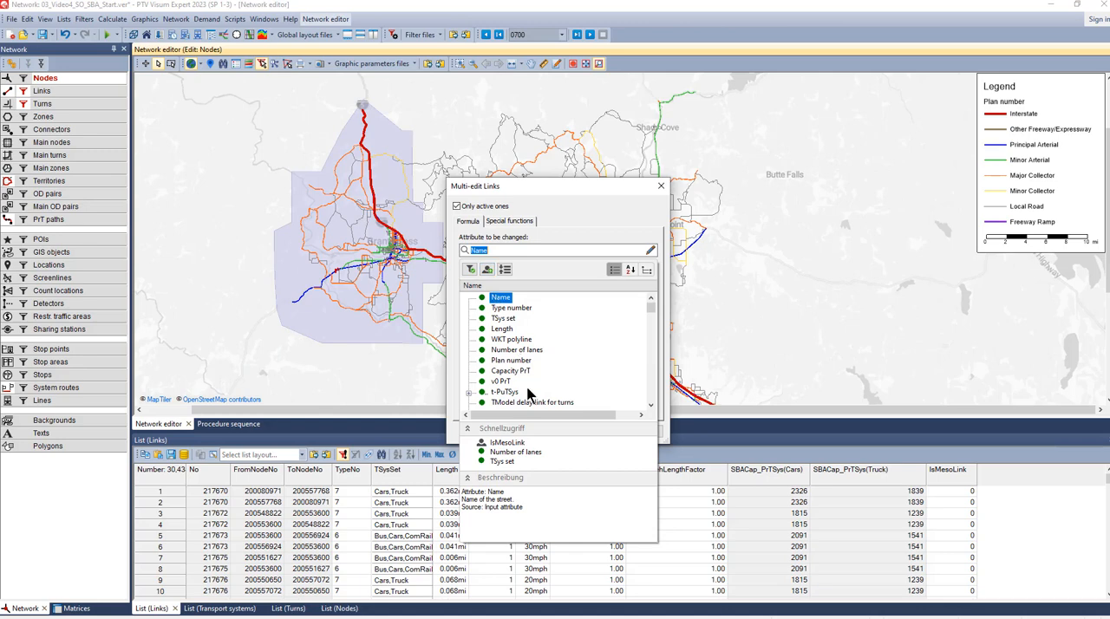
{"action": "left_click", "coordinate": [508, 442]}
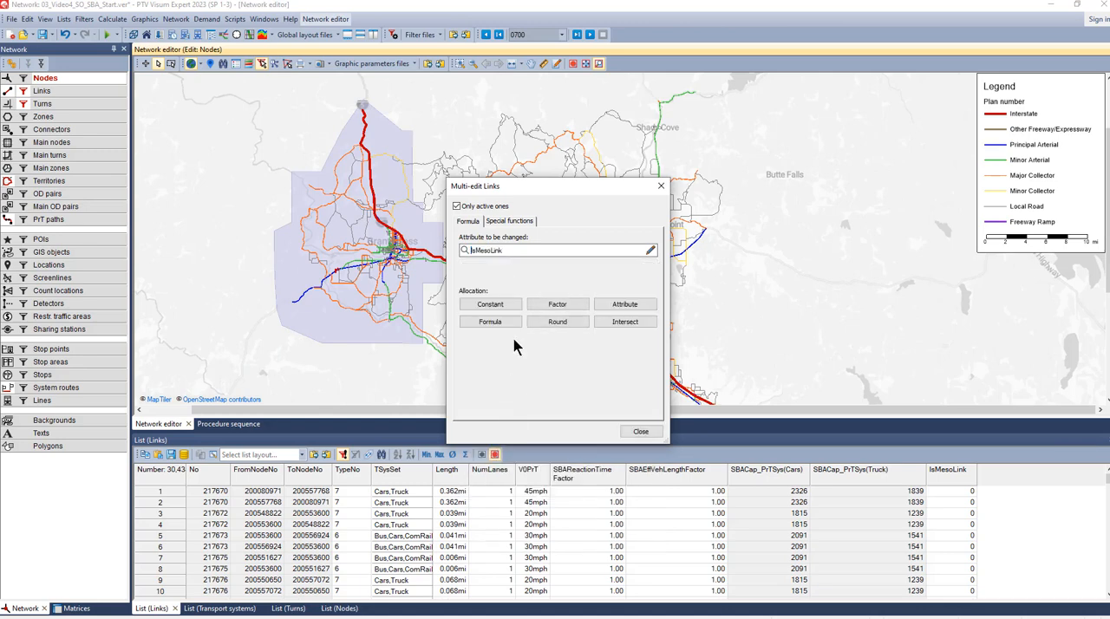
{"action": "left_click", "coordinate": [621, 326]}
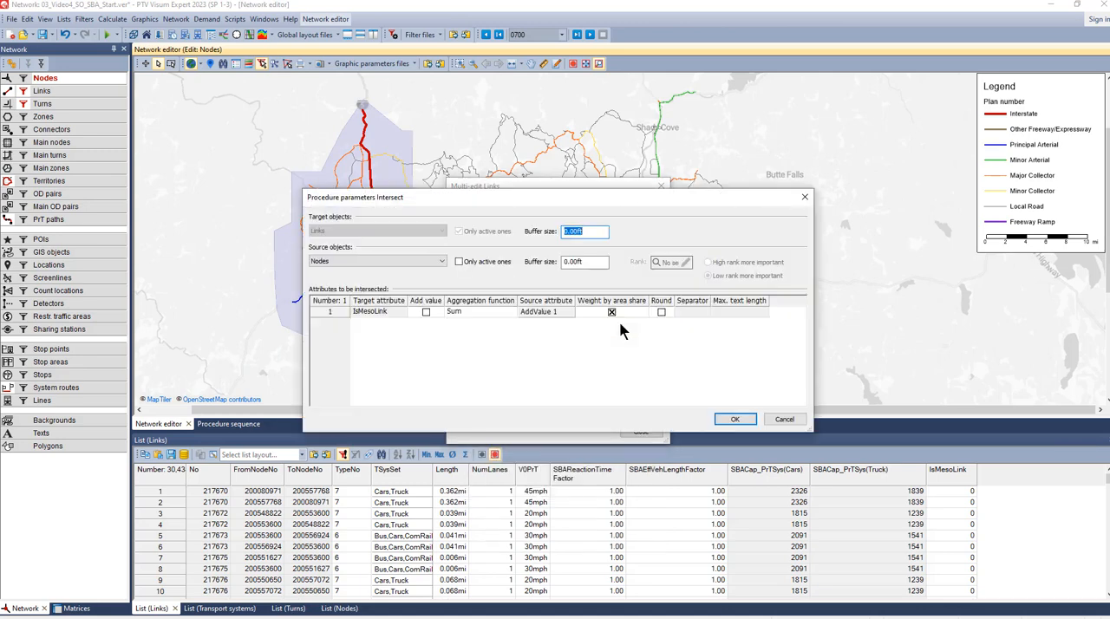
{"action": "left_click", "coordinate": [780, 420]}
{"action": "left_click", "coordinate": [641, 431]}
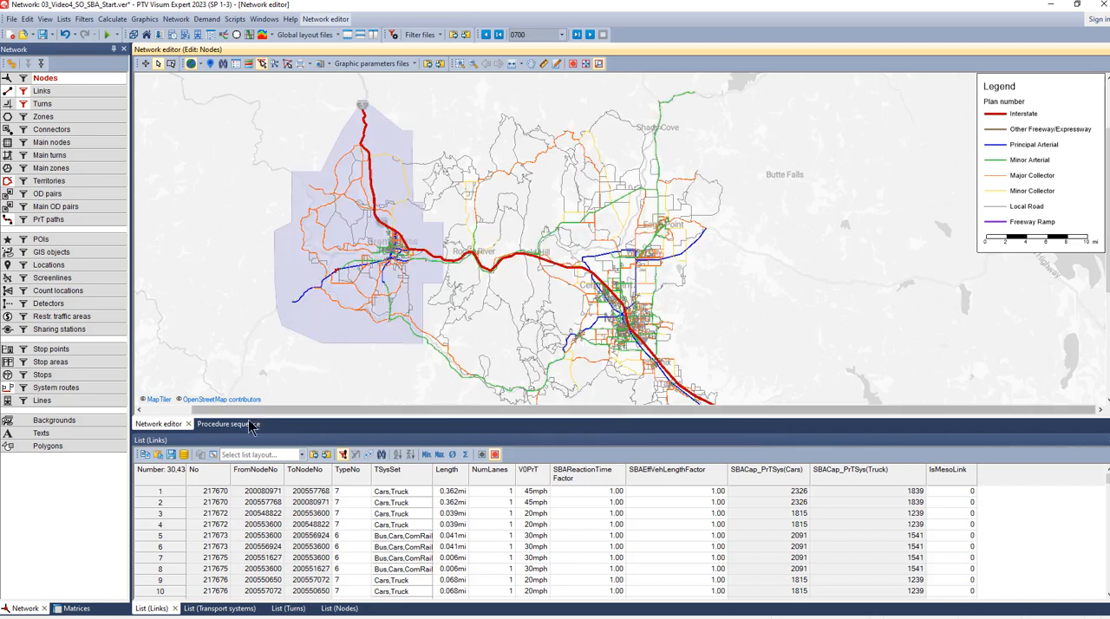
- Insert an Intersect procedure at the start of the SBA hybrid meso-macro simulation group in the procedure sequence
{"action": "left_click", "coordinate": [227, 424]}
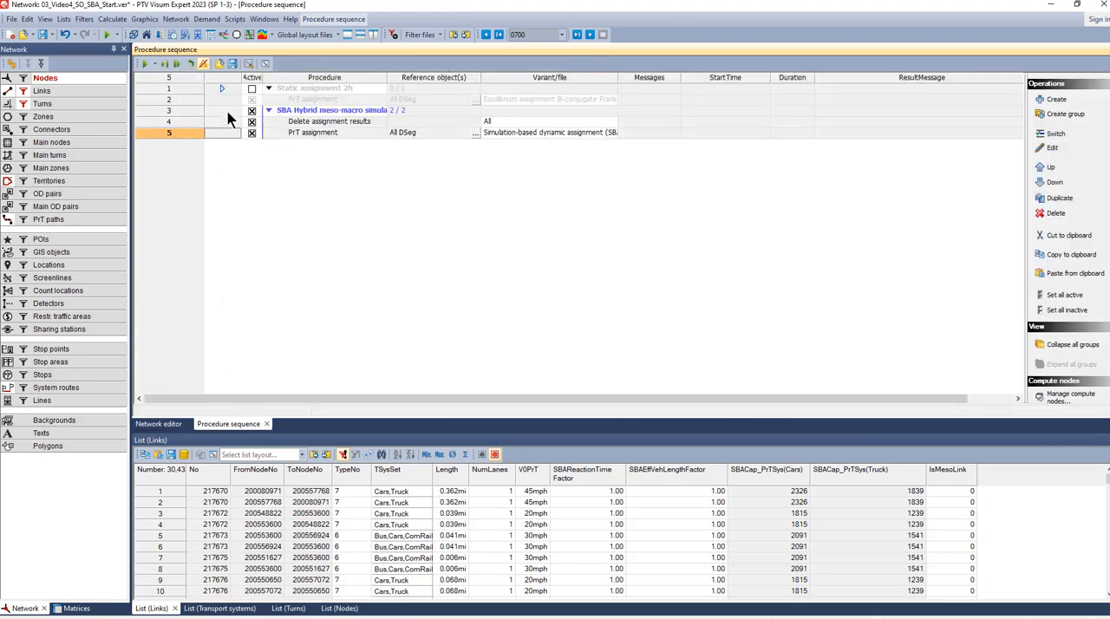
{"action": "left_click", "coordinate": [229, 113]}
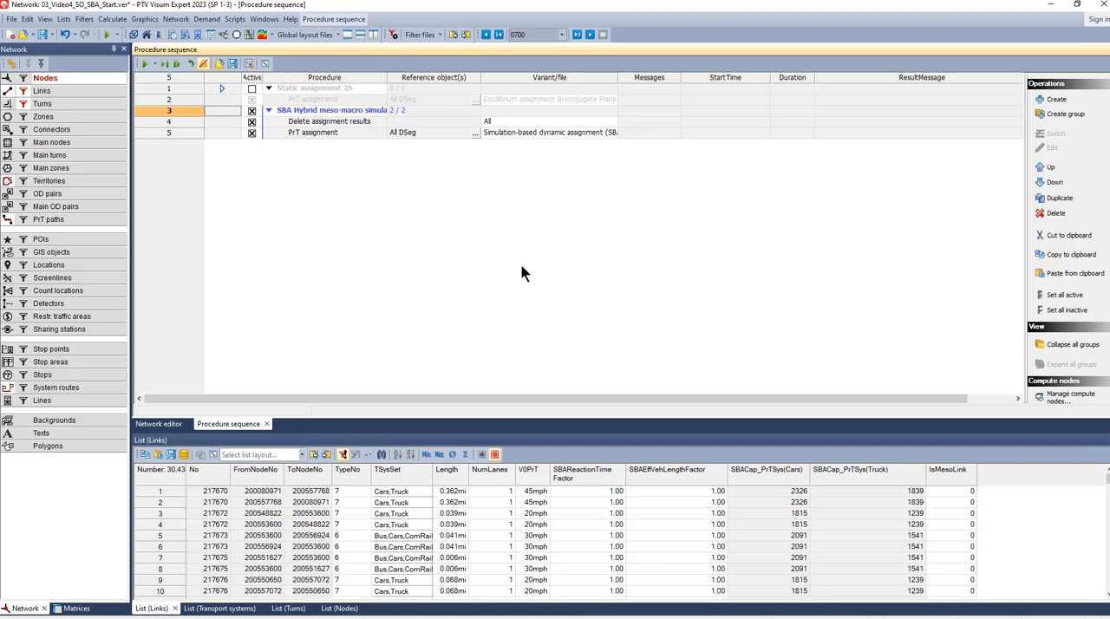
{"action": "left_click", "coordinate": [1052, 102]}
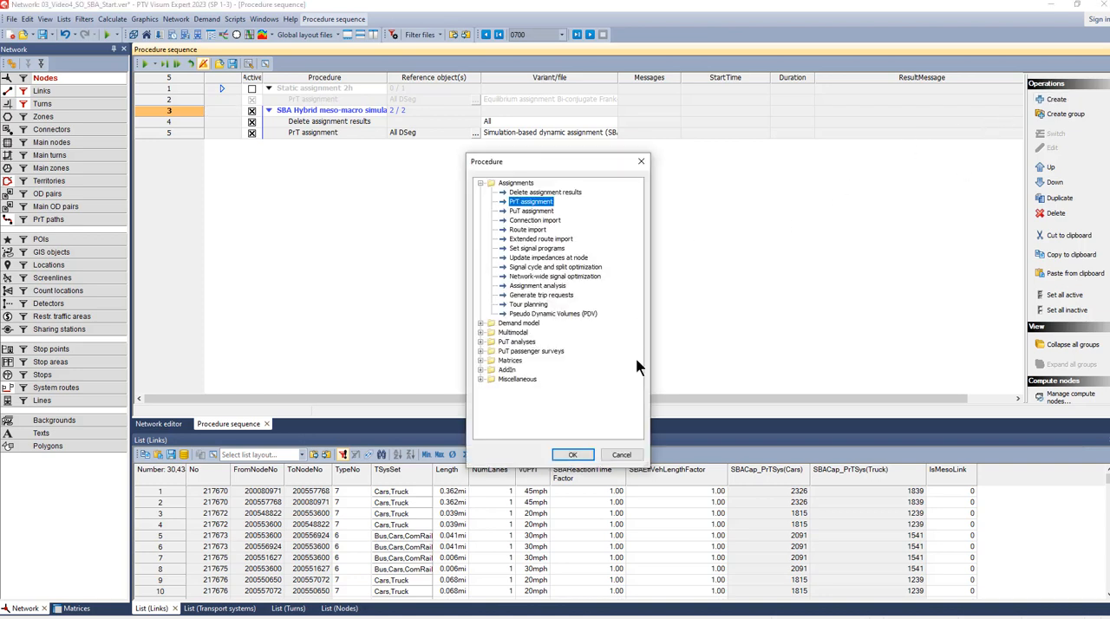
{"action": "left_click", "coordinate": [480, 379]}
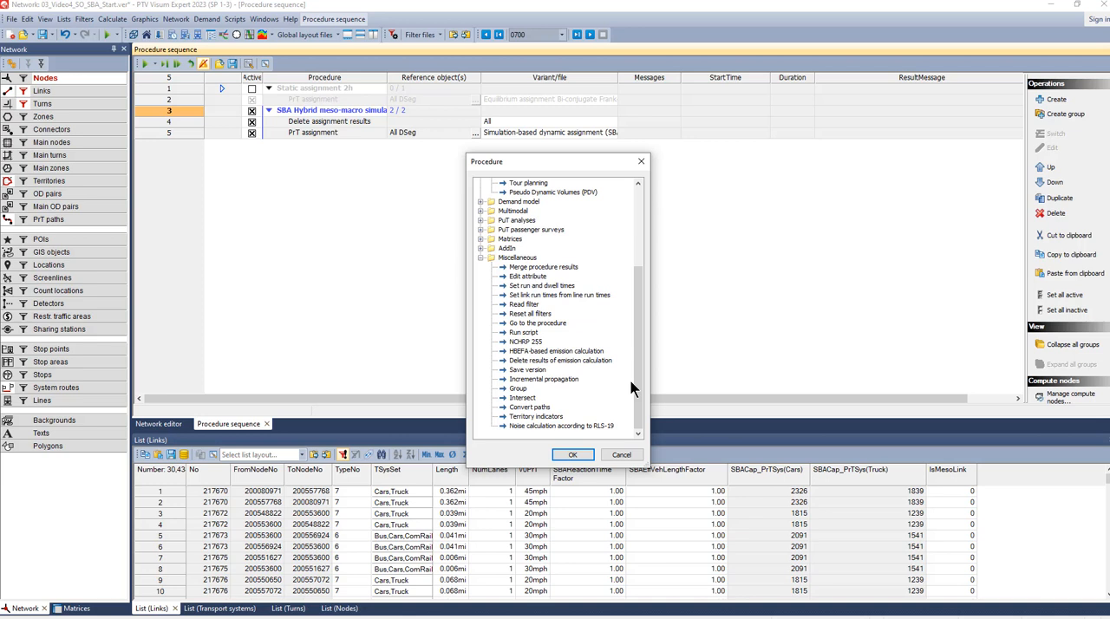
{"action": "left_click", "coordinate": [523, 397]}
{"action": "left_click", "coordinate": [572, 454]}
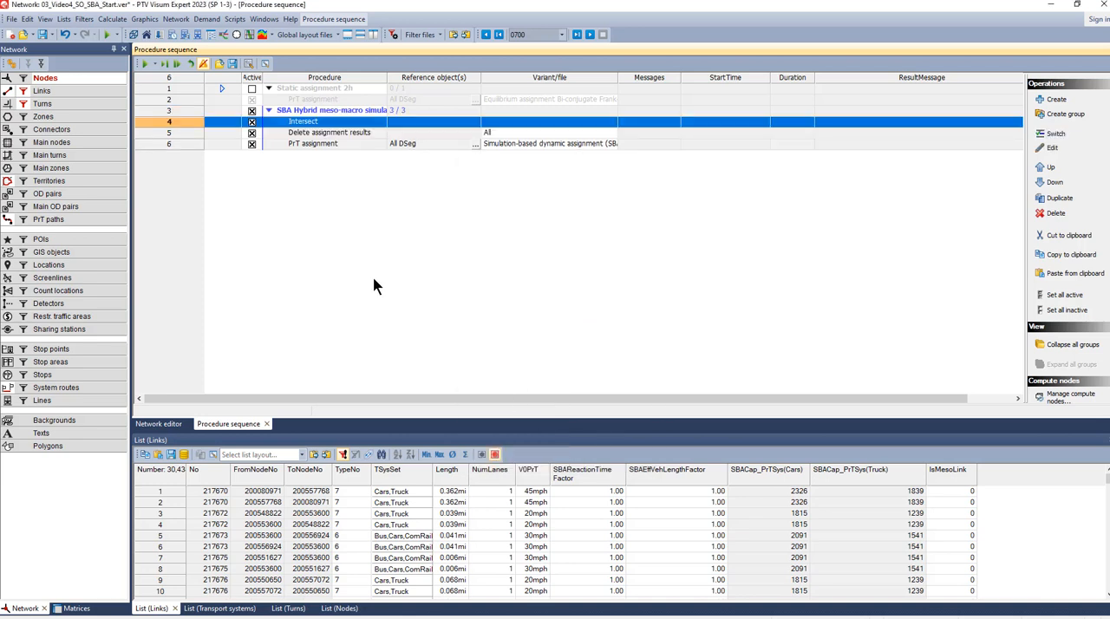
- Set the Intersect procedure's target objects to Links without the active-only restriction and its source objects to Territories
{"action": "double_click", "coordinate": [228, 121]}
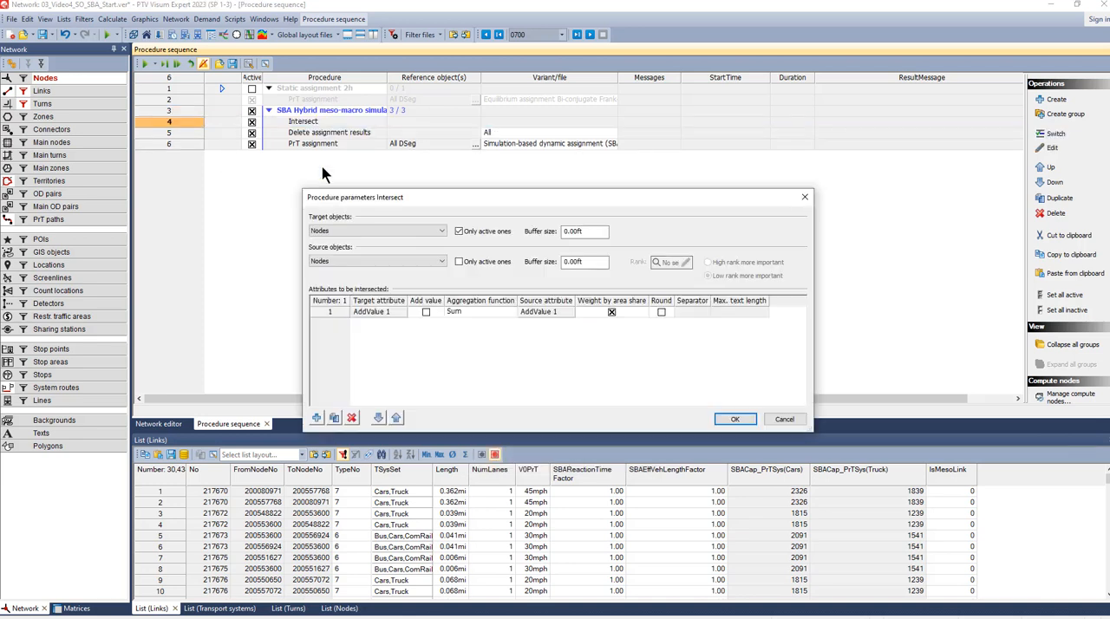
{"action": "left_click", "coordinate": [379, 233]}
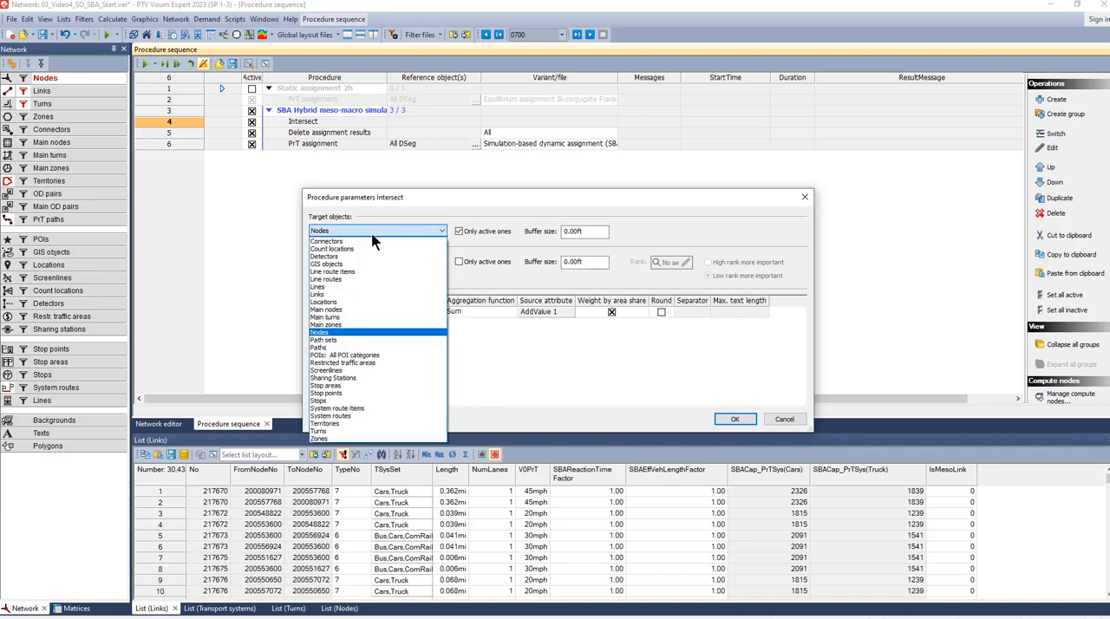
{"action": "left_click", "coordinate": [351, 295]}
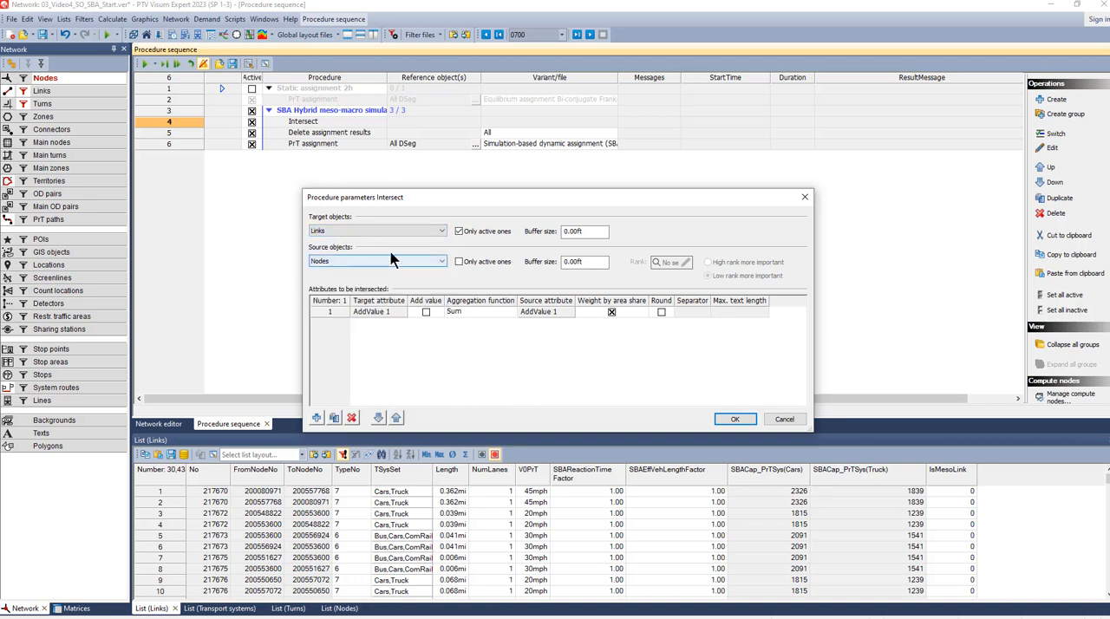
{"action": "left_click", "coordinate": [459, 231]}
{"action": "left_click", "coordinate": [337, 261]}
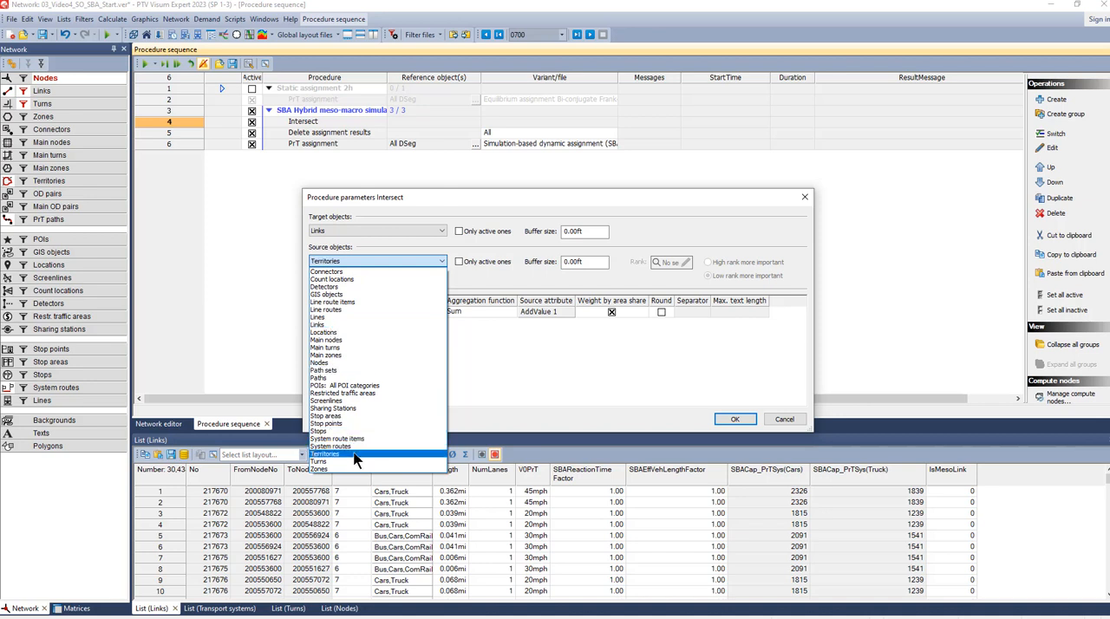
{"action": "left_click", "coordinate": [322, 453]}
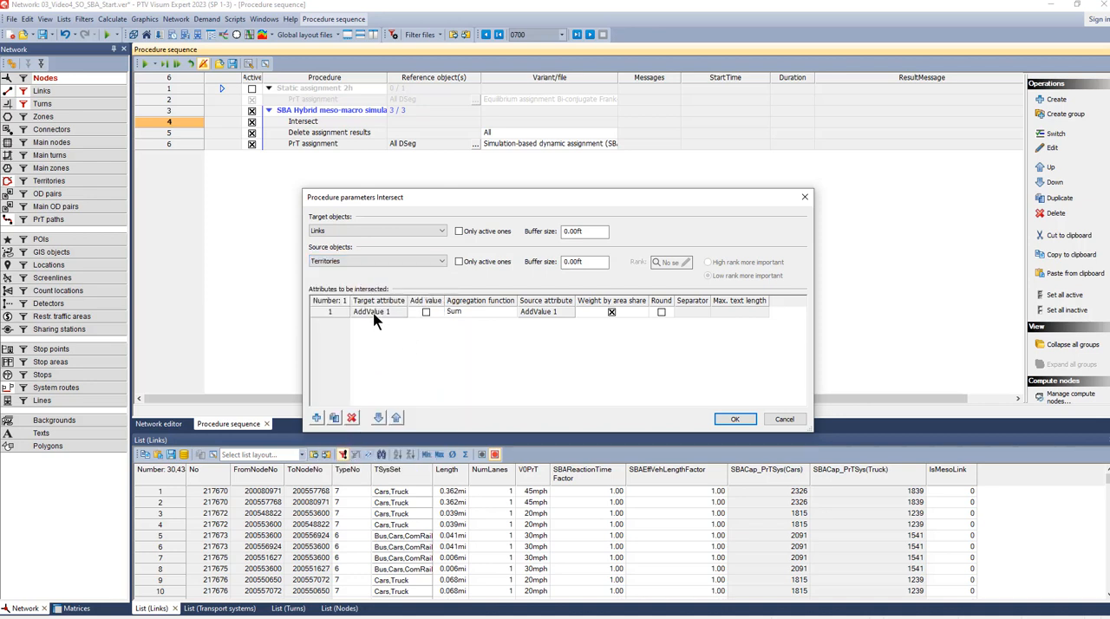
- Choose IsMesoLink as the target attribute to be intersected and set its aggregation function to Maximum share
{"action": "left_click", "coordinate": [374, 314]}
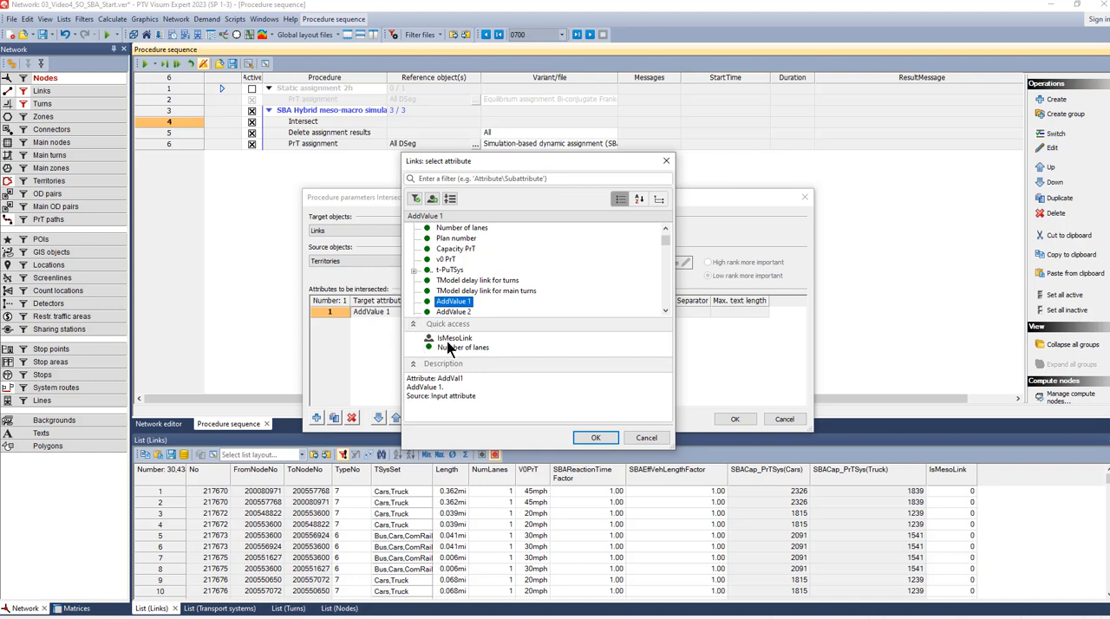
{"action": "left_click", "coordinate": [450, 339]}
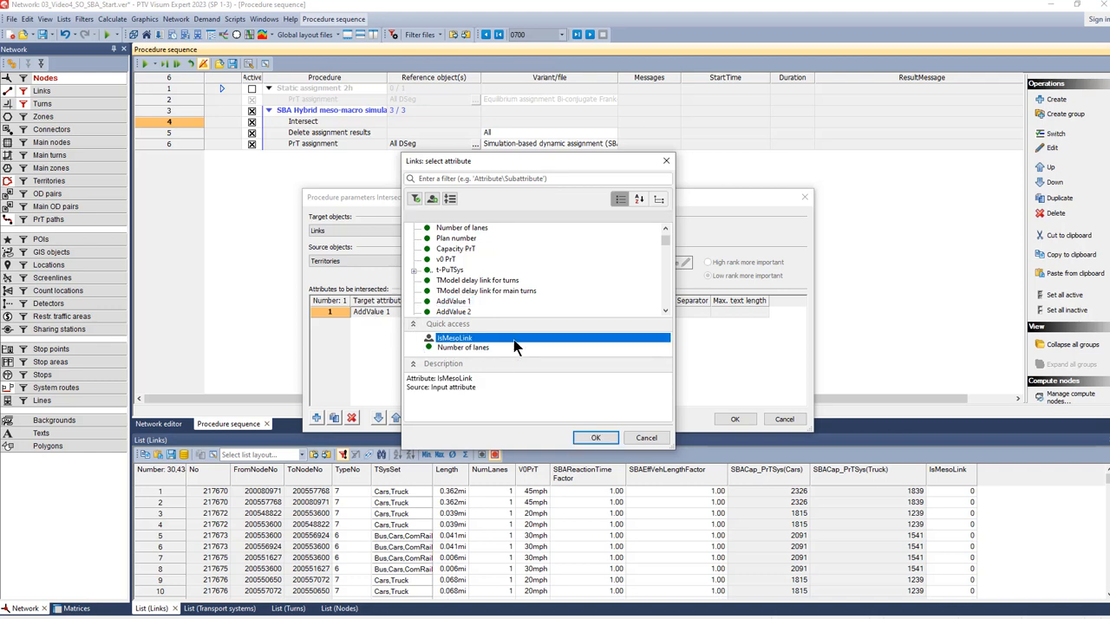
{"action": "left_click", "coordinate": [583, 438]}
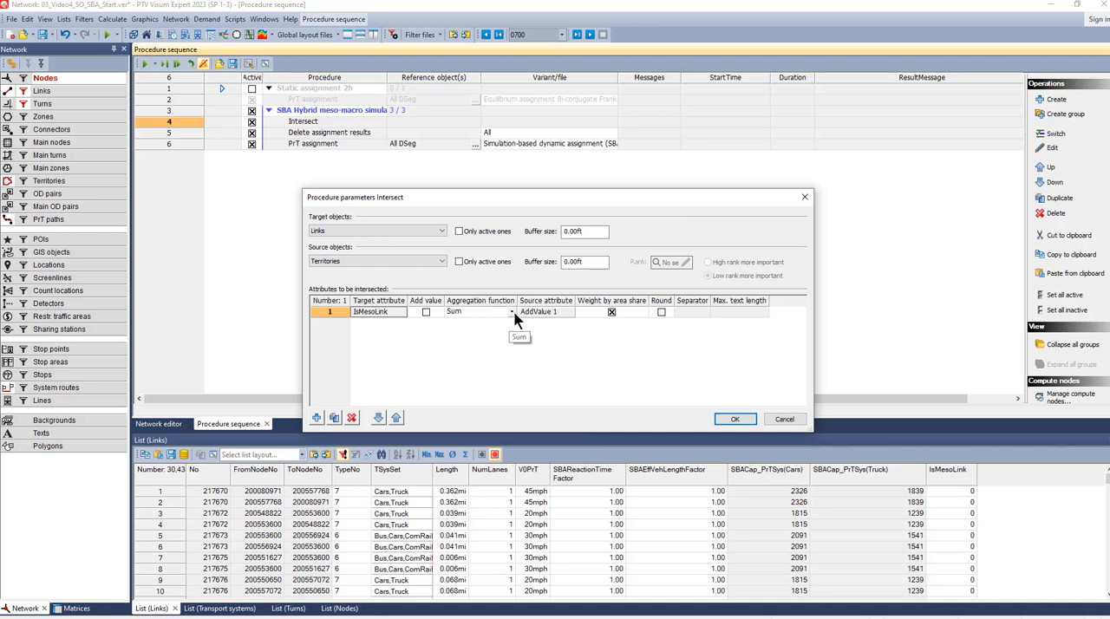
{"action": "left_click", "coordinate": [511, 312]}
{"action": "left_click", "coordinate": [492, 368]}
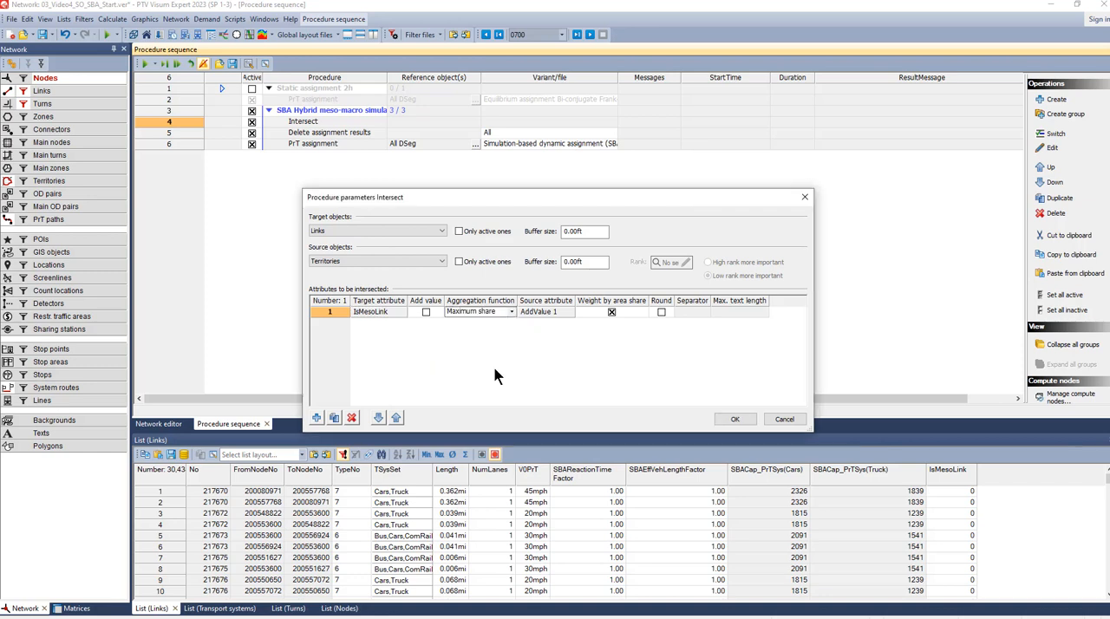
- Set the source attribute to 1.0, turn off weighting by area share, and accept the Intersect parameters
{"action": "left_click", "coordinate": [544, 312]}
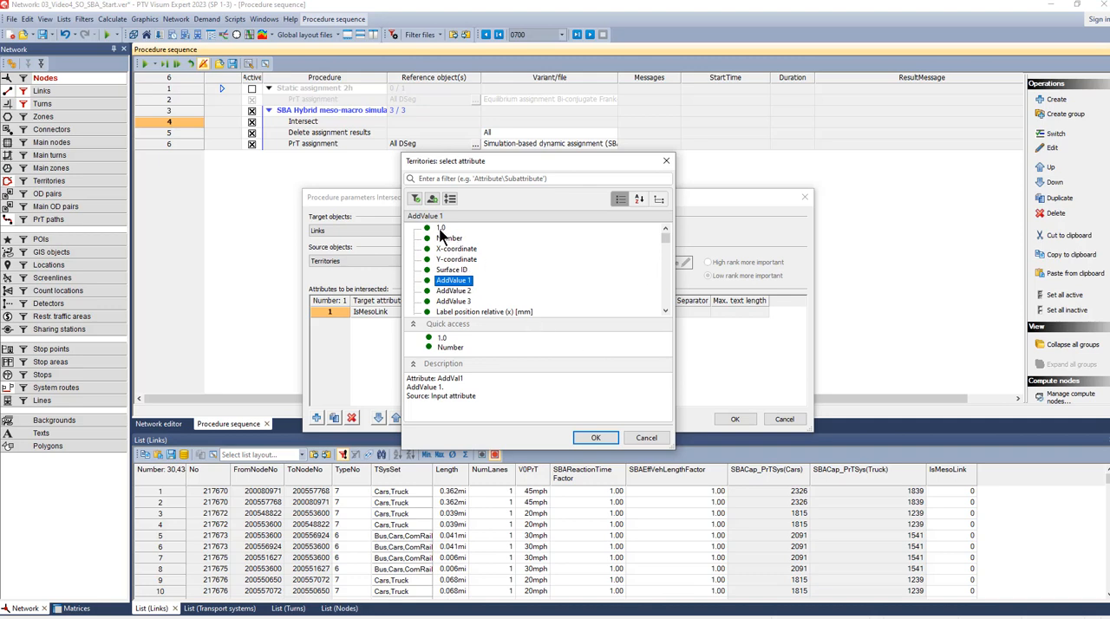
{"action": "left_click", "coordinate": [440, 228]}
{"action": "left_click", "coordinate": [595, 438]}
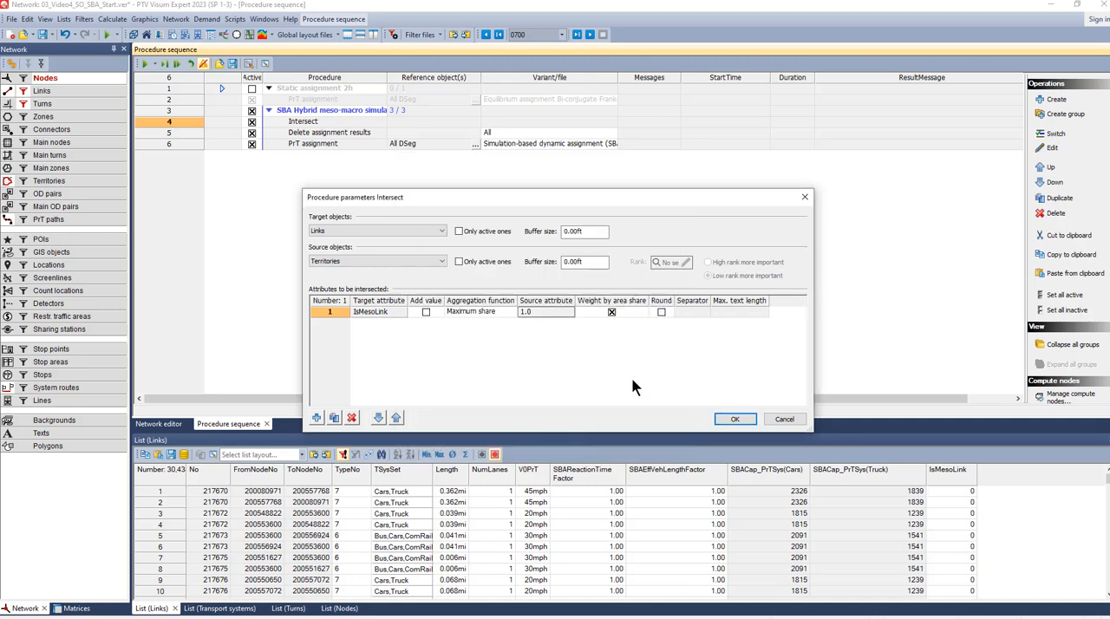
{"action": "left_click", "coordinate": [612, 313]}
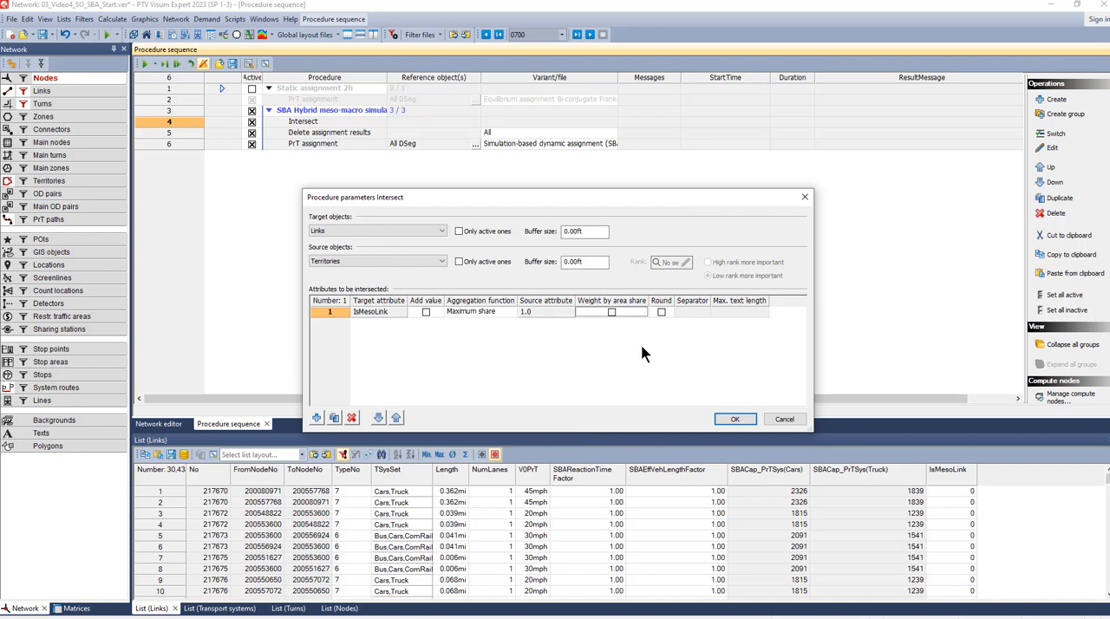
{"action": "left_click", "coordinate": [732, 420]}
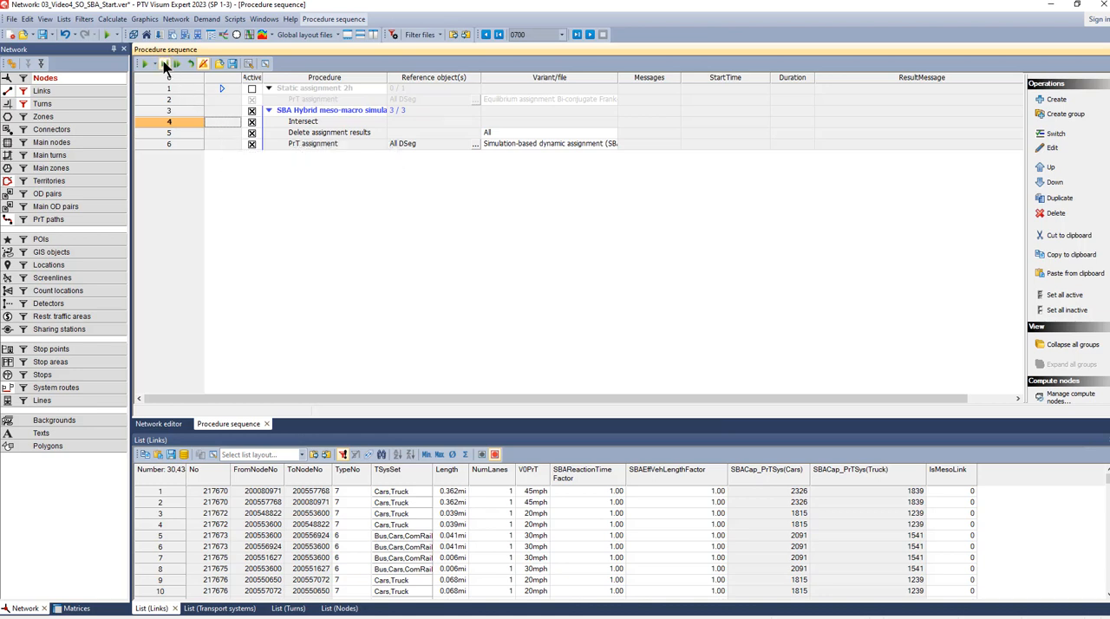
- Execute only the Intersect procedure and recheck its parameters
{"action": "right_click", "coordinate": [214, 120]}
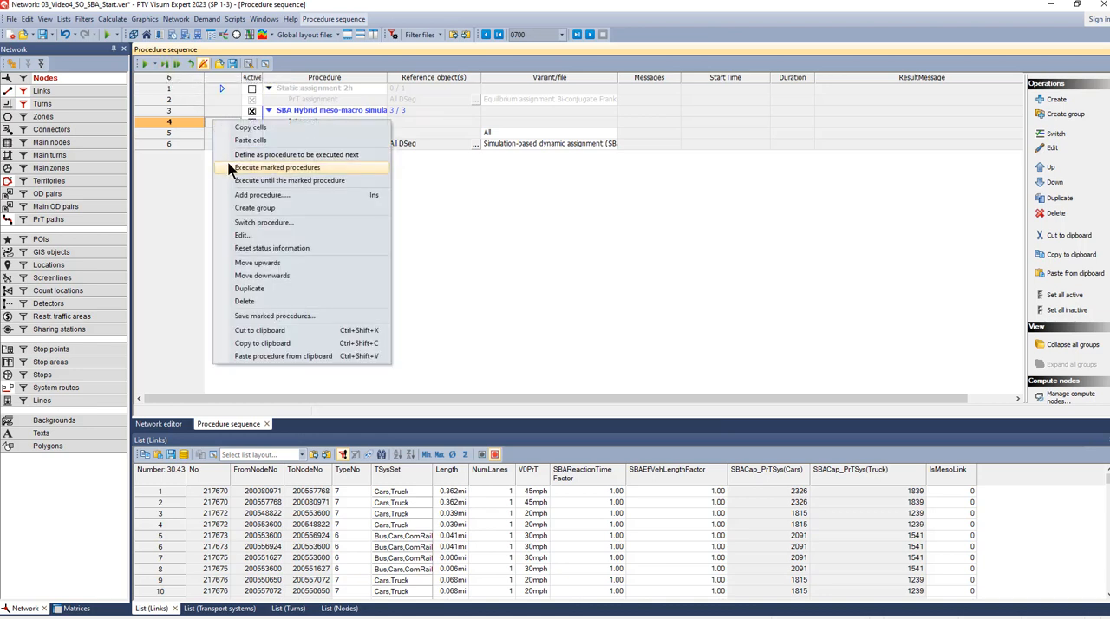
{"action": "left_click", "coordinate": [276, 167]}
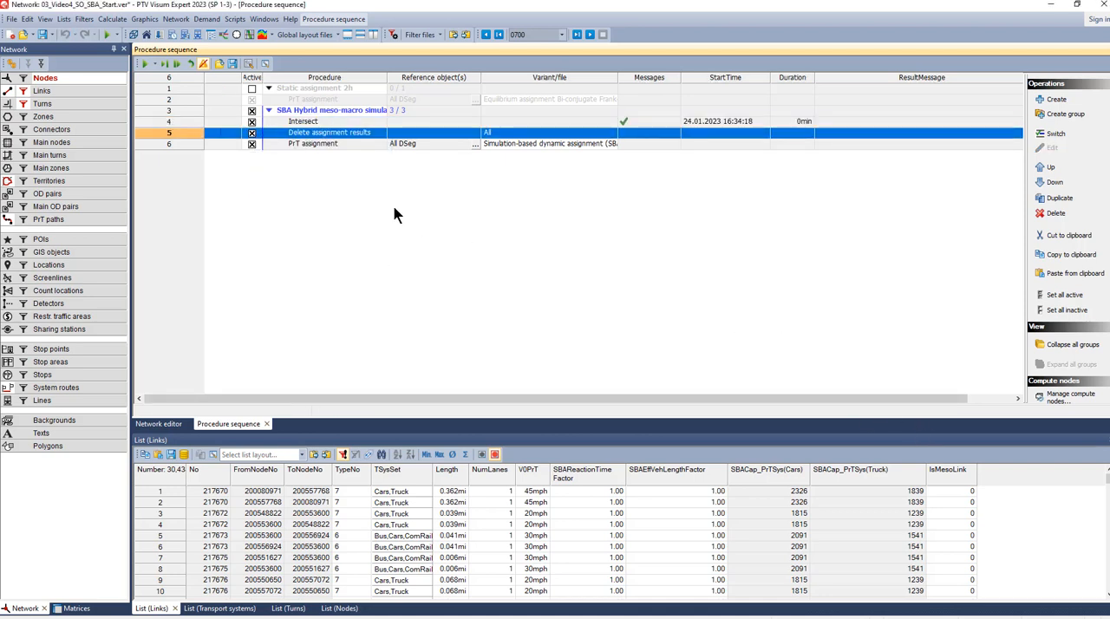
{"action": "left_click", "coordinate": [224, 124]}
{"action": "double_click", "coordinate": [223, 124]}
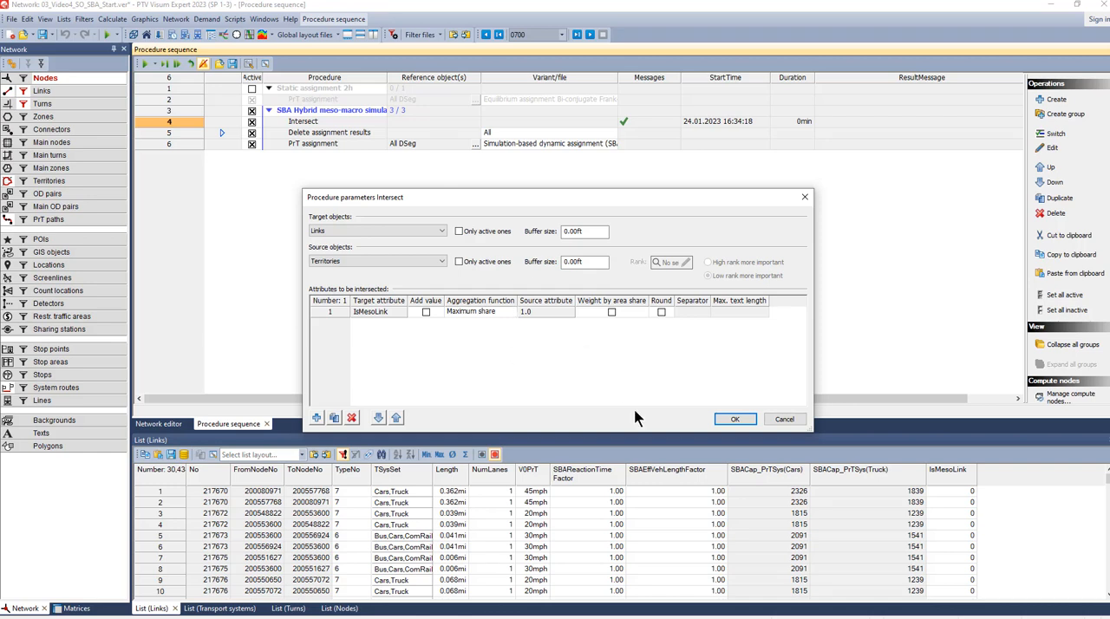
{"action": "left_click", "coordinate": [734, 419]}
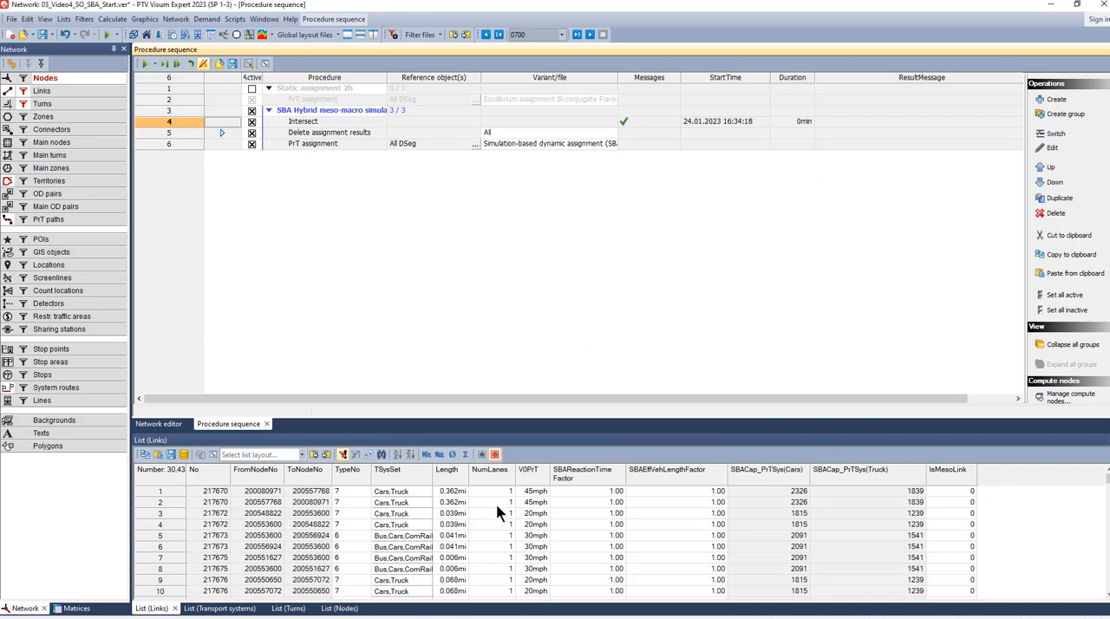
- Check the IsMesoLink sum in the links list with a temporary sum row and deactivate the Intersect procedure
{"action": "left_click", "coordinate": [465, 454]}
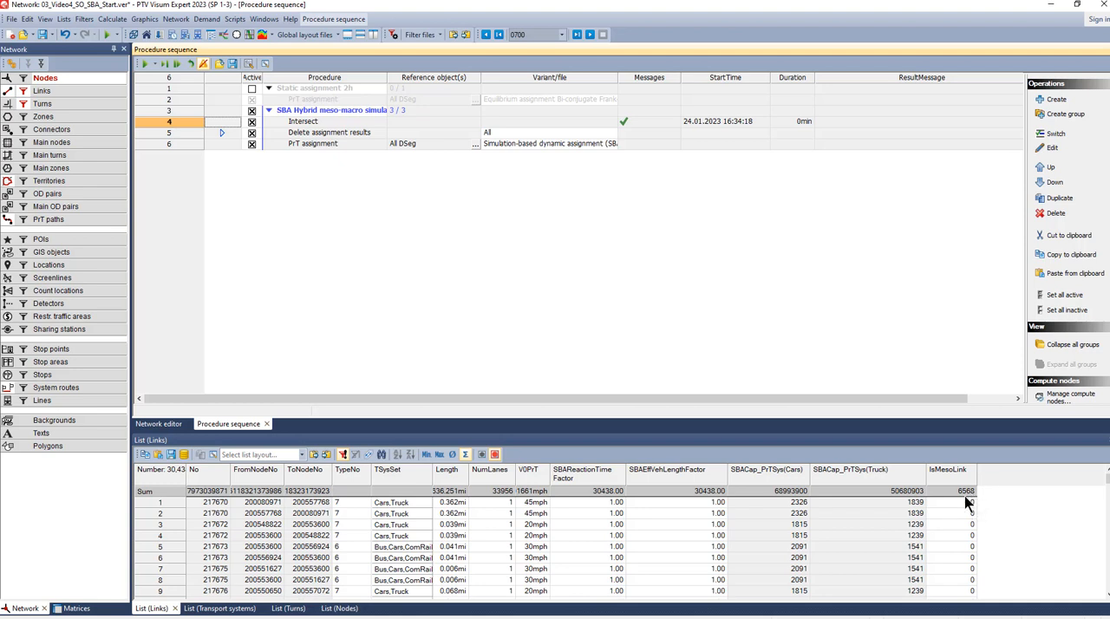
{"action": "left_click", "coordinate": [252, 122]}
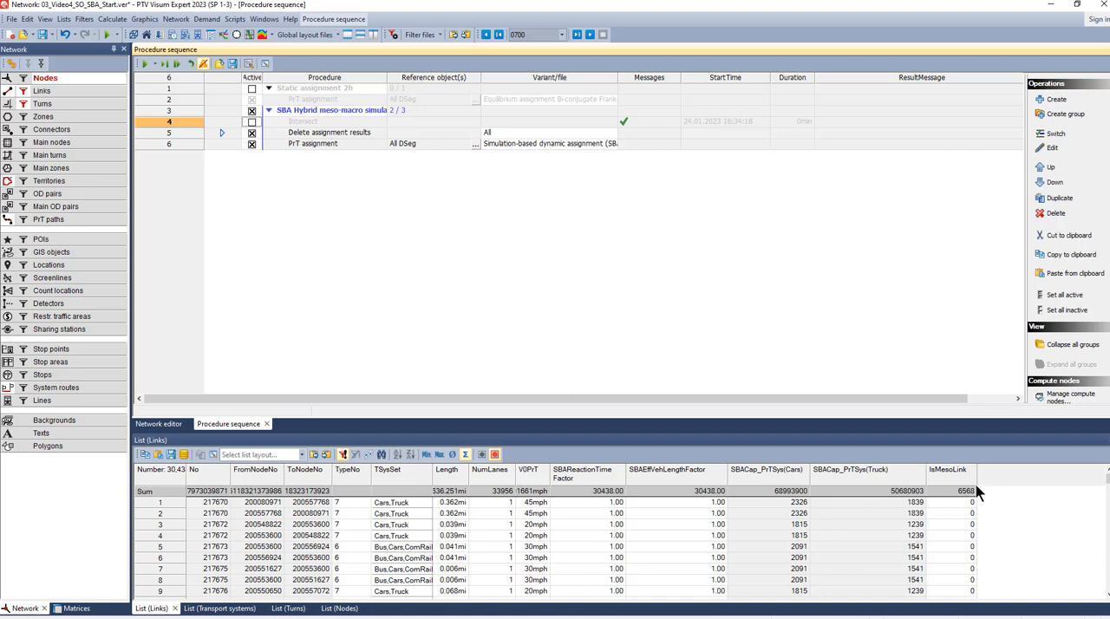
{"action": "left_click", "coordinate": [464, 454]}
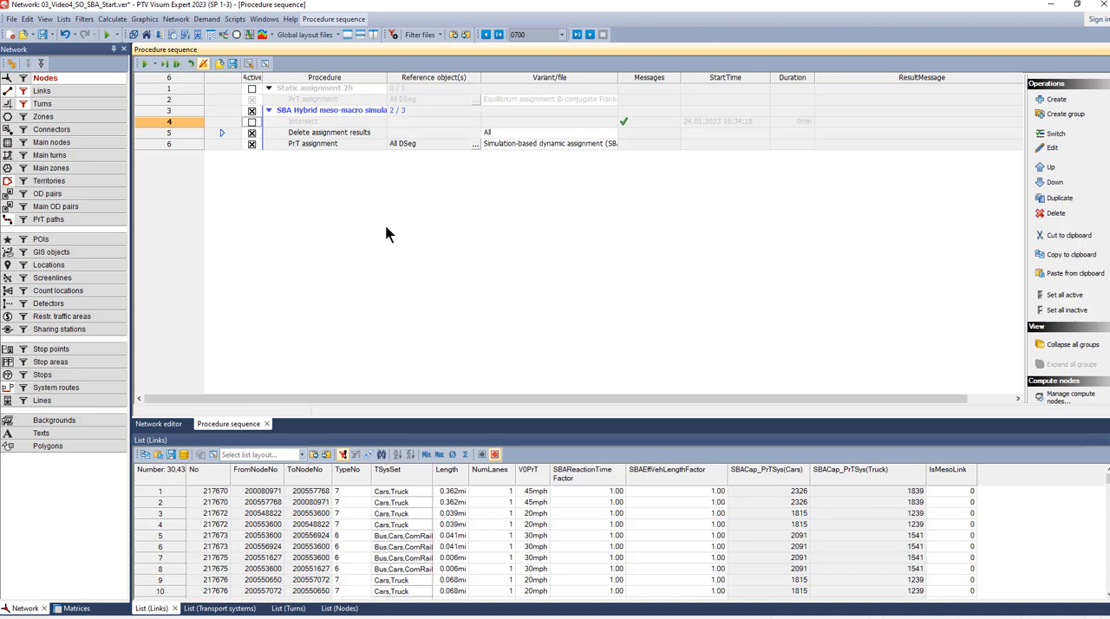
- Run the procedure sequence, show the error messages it writes, and enlarge the message area
{"action": "left_click", "coordinate": [145, 64]}
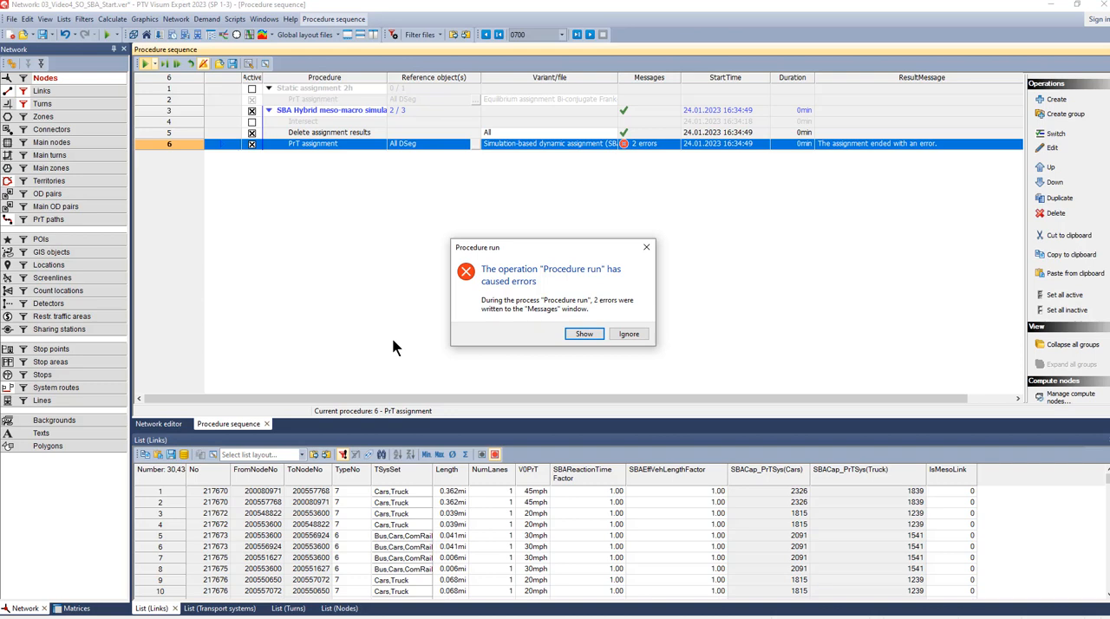
{"action": "left_click", "coordinate": [583, 335]}
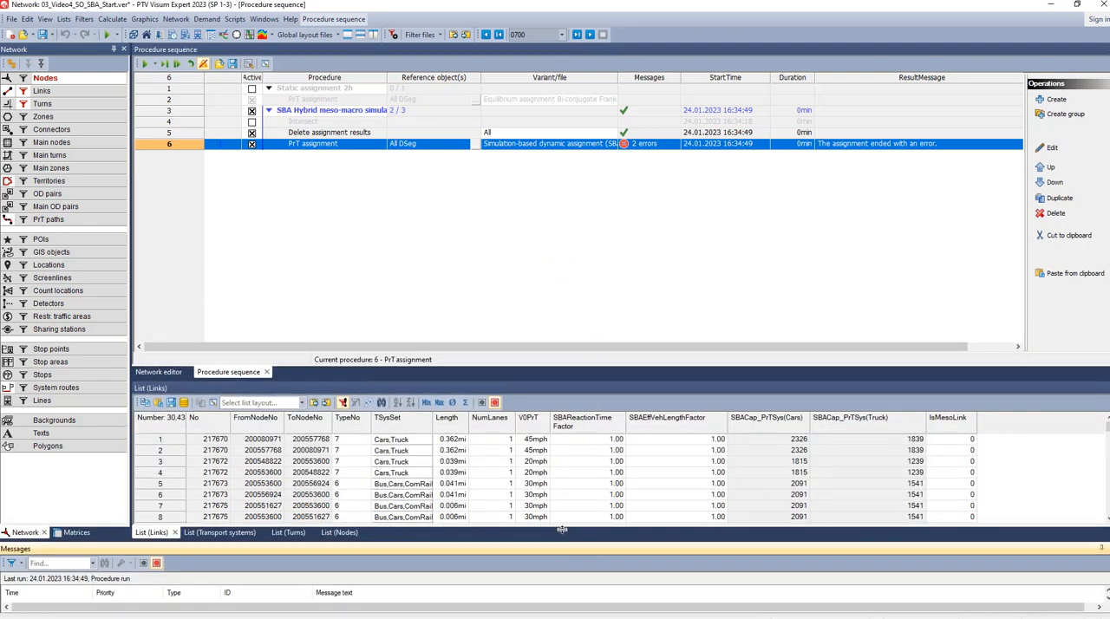
{"action": "left_click_drag", "start_coordinate": [562, 543], "coordinate": [560, 470]}
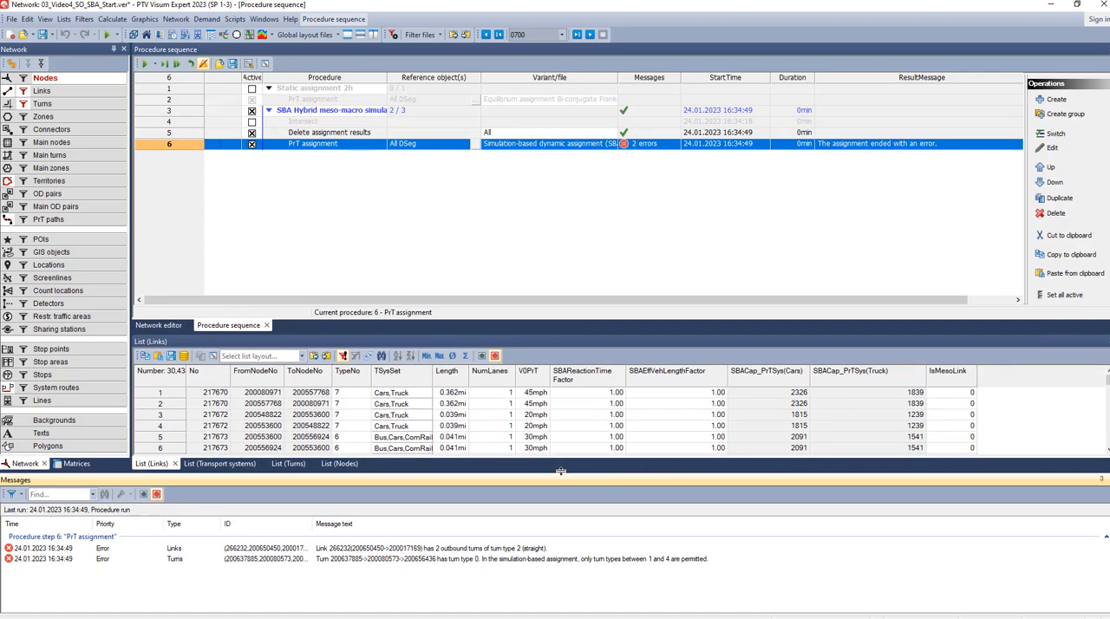
- Locate link 266232 from the first error message in the network and open its end node 200017169 in the junction editor
{"action": "left_click", "coordinate": [509, 550]}
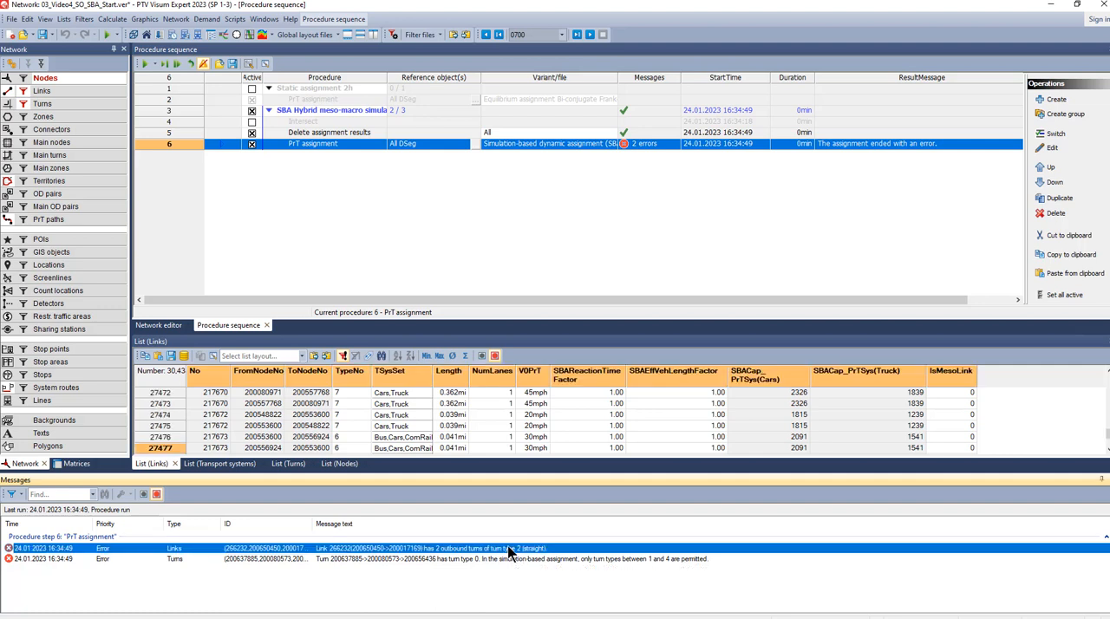
{"action": "left_click", "coordinate": [159, 325]}
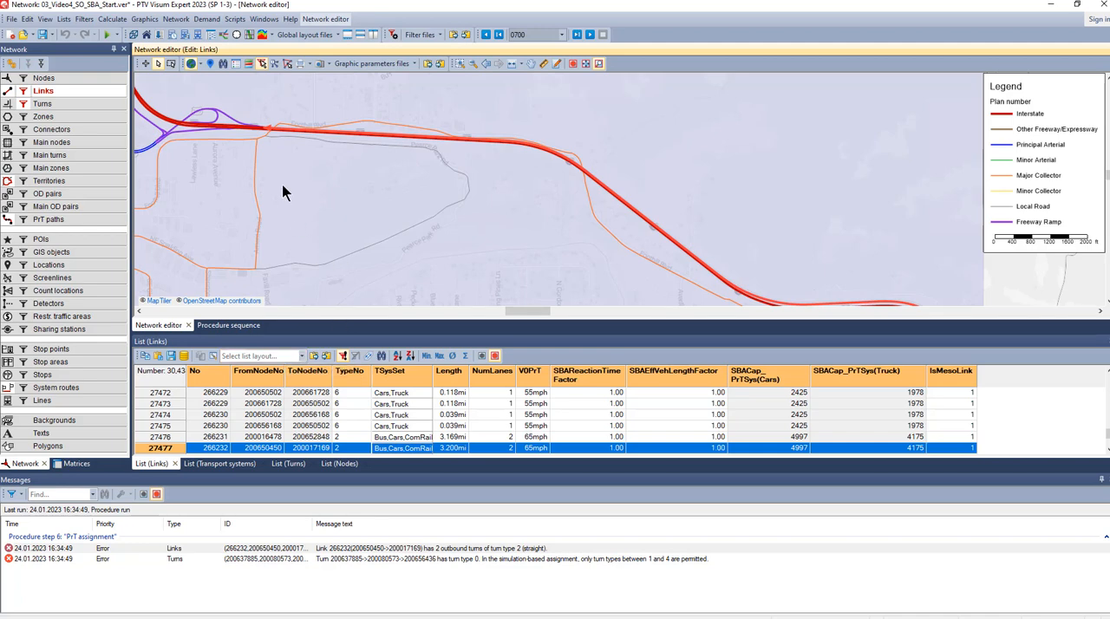
{"action": "left_click", "coordinate": [83, 79]}
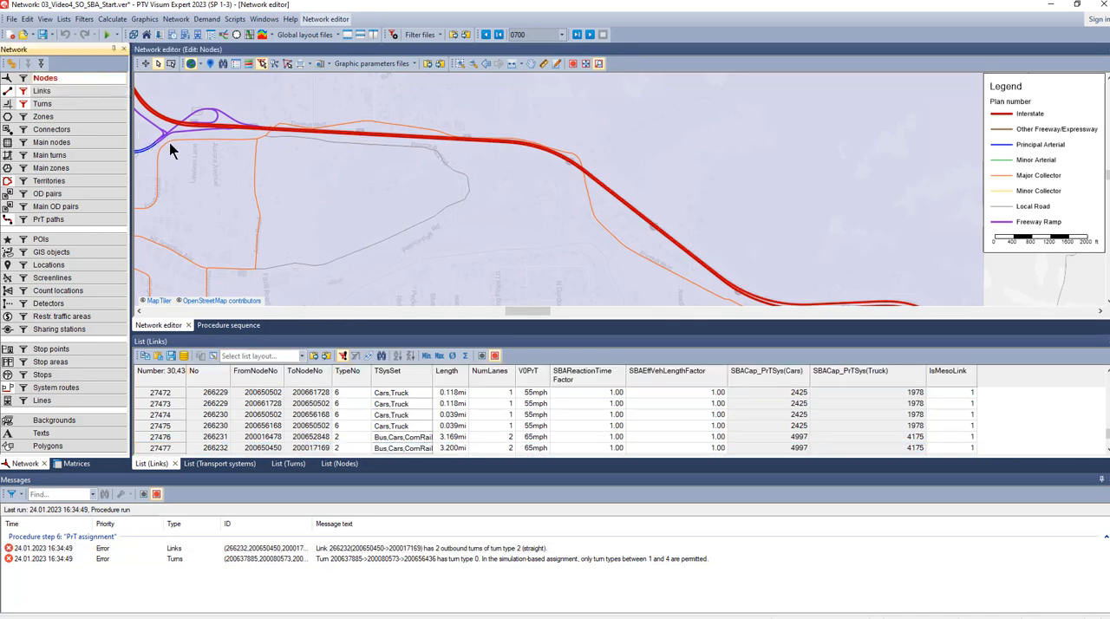
{"action": "double_click", "coordinate": [261, 128]}
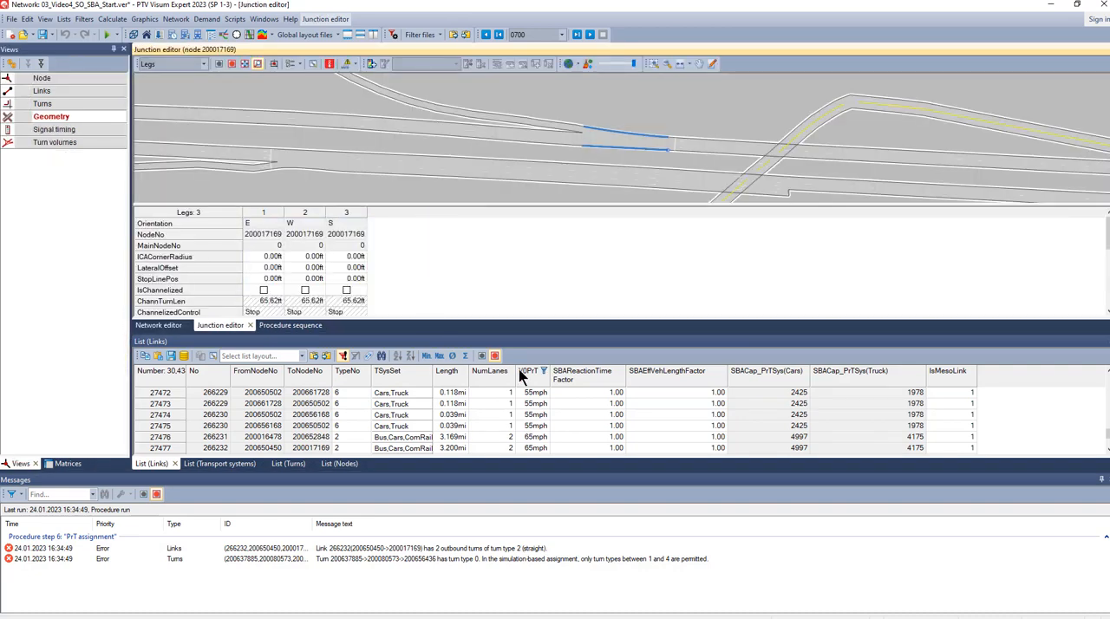
{"action": "left_click", "coordinate": [527, 548]}
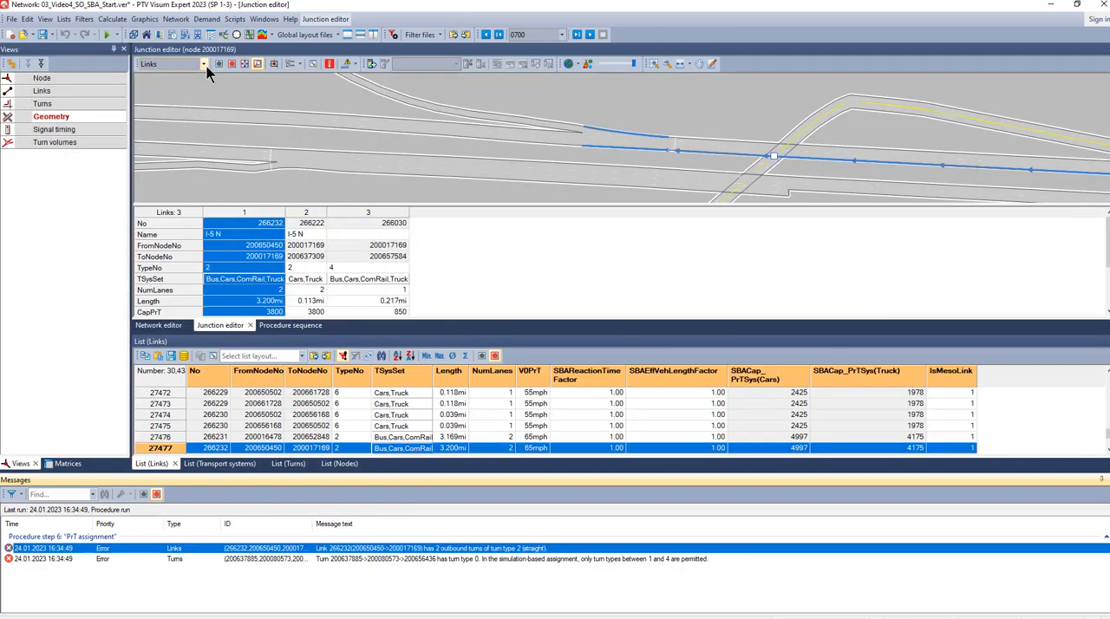
- Examine the type numbers of the two outbound turns from link 266232 in the junction's enlarged turns table
{"action": "left_click", "coordinate": [43, 104]}
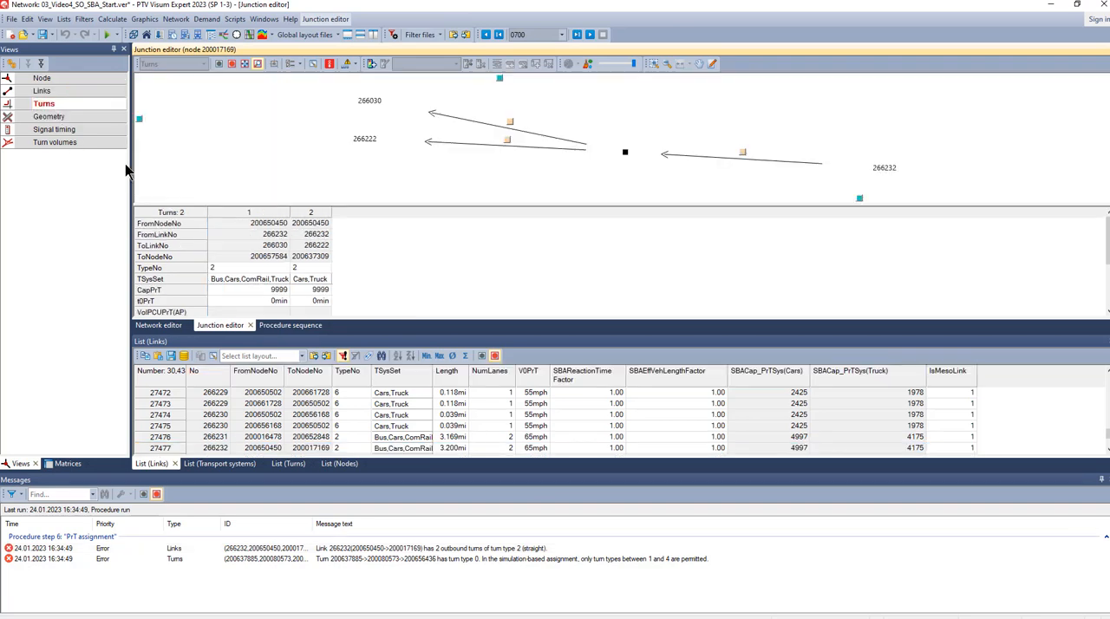
{"action": "left_click_drag", "start_coordinate": [372, 320], "coordinate": [372, 353]}
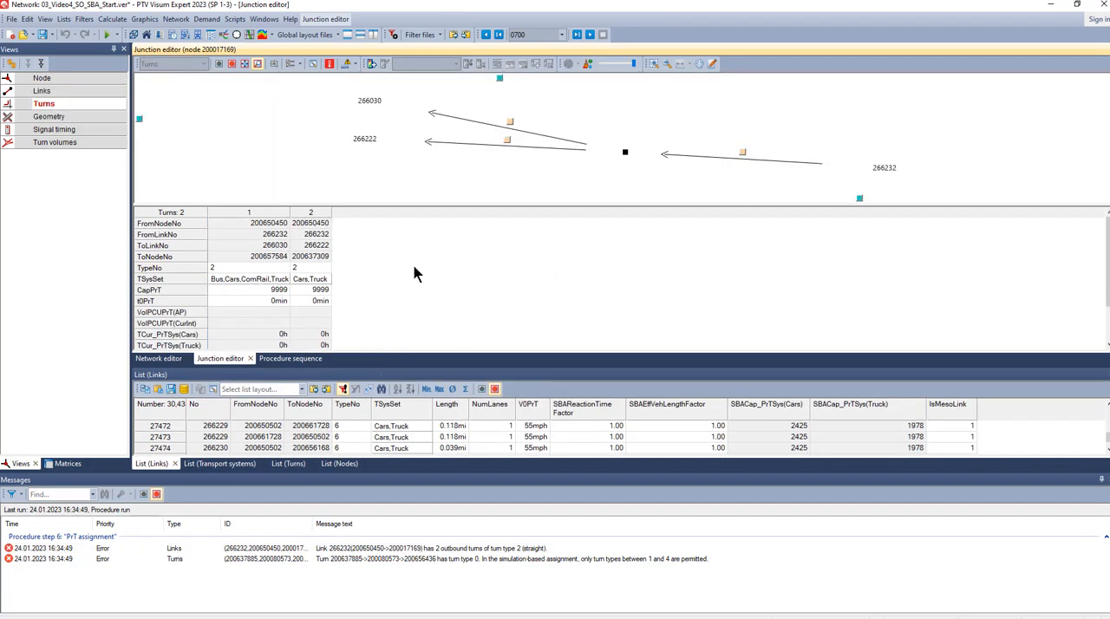
{"action": "left_click", "coordinate": [320, 212]}
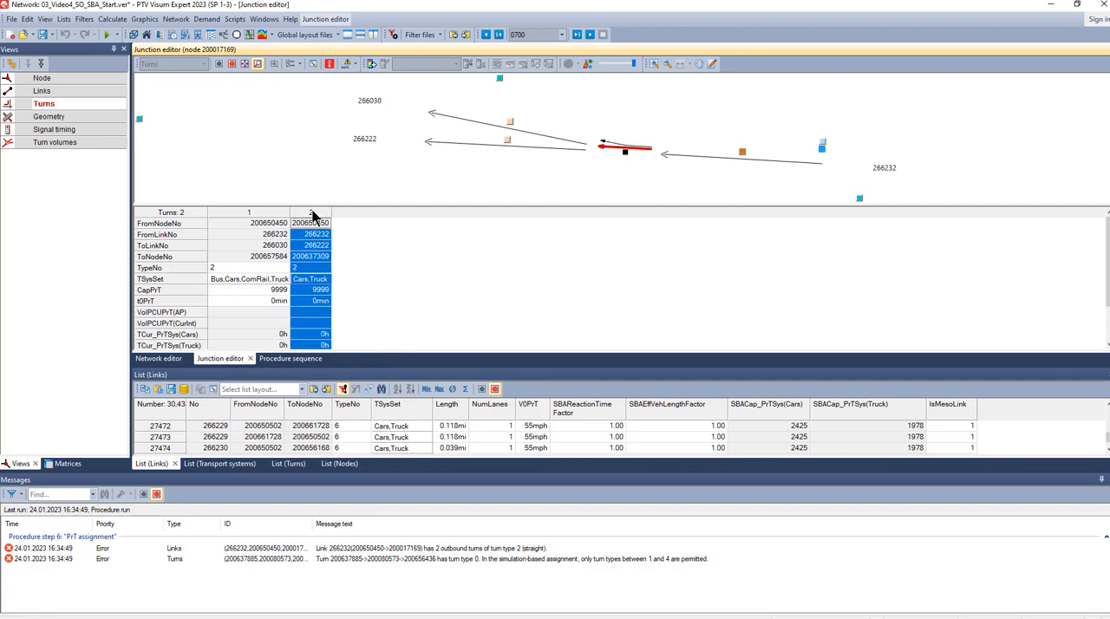
{"action": "left_click", "coordinate": [257, 214]}
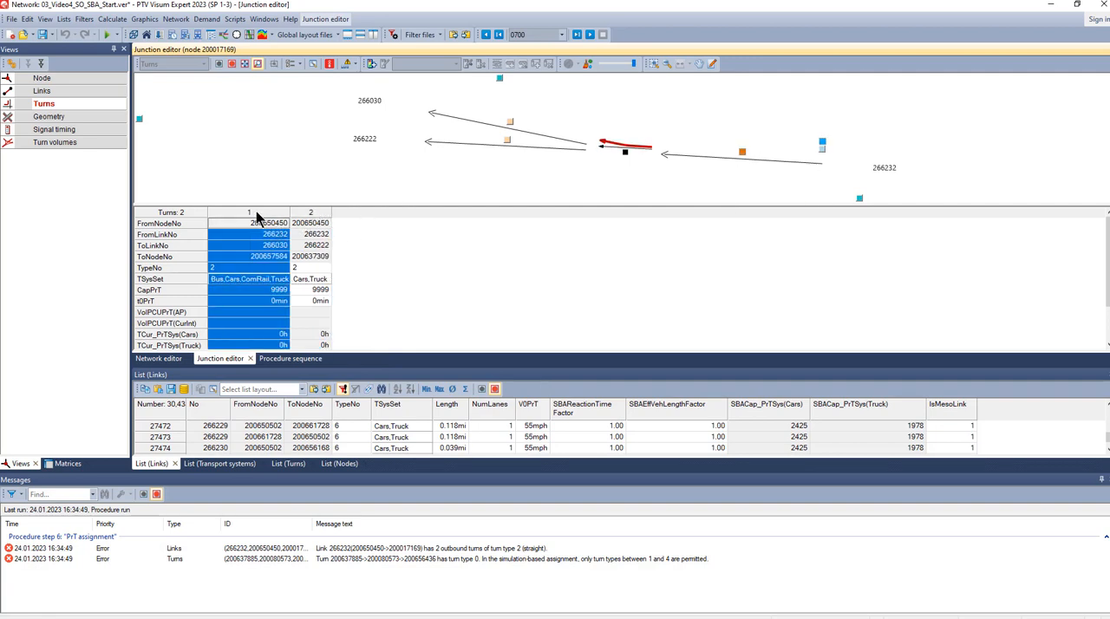
{"action": "left_click", "coordinate": [301, 215]}
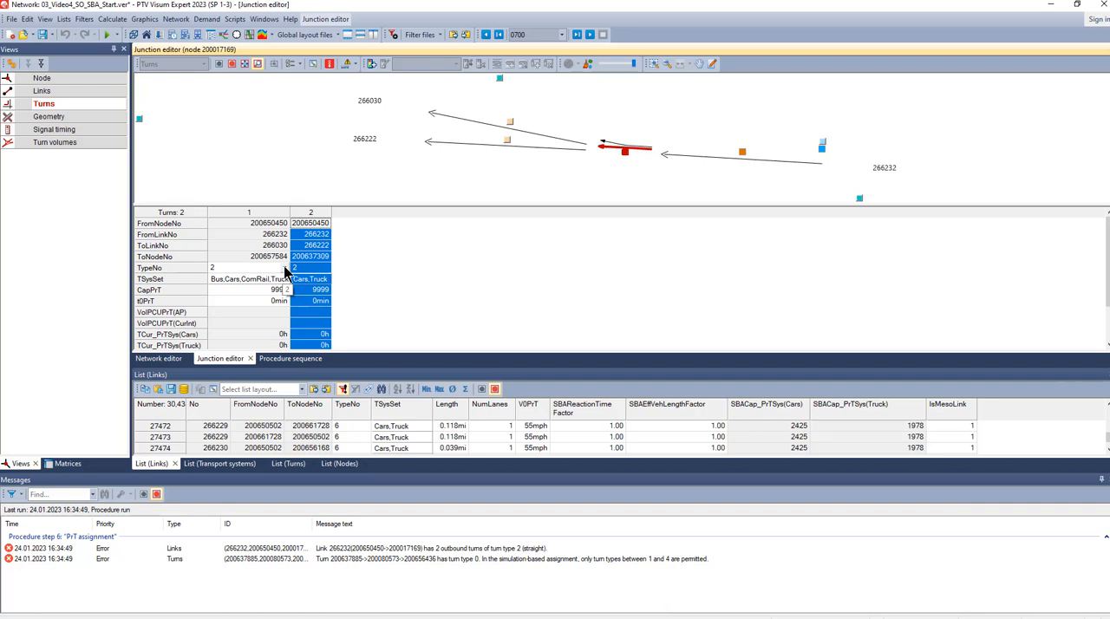
{"action": "left_click", "coordinate": [365, 286]}
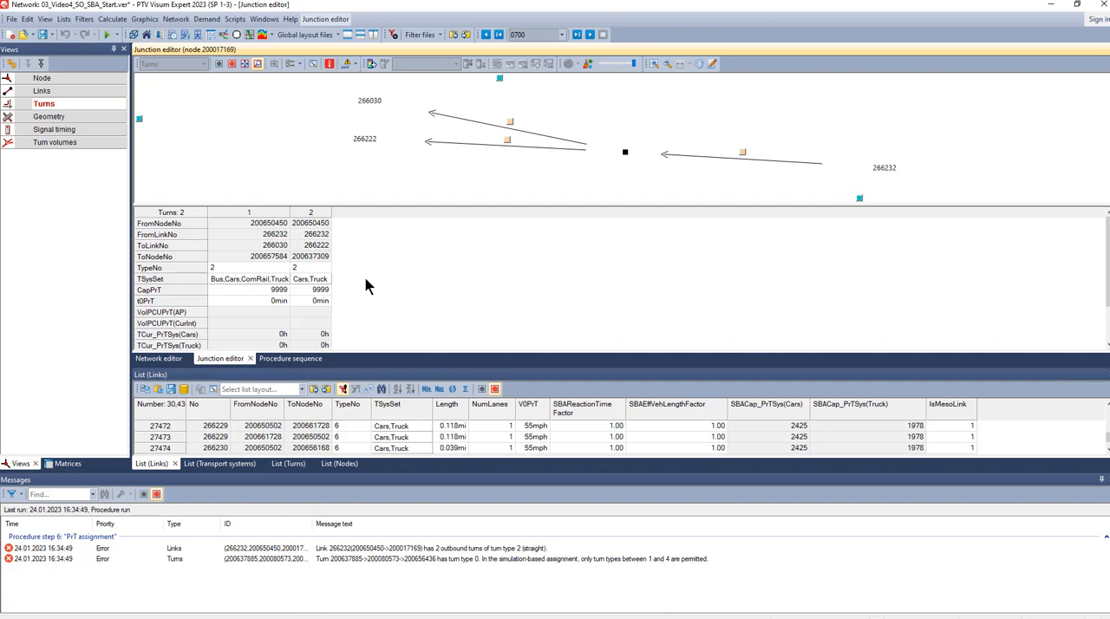
- Run the network check for multiple straight turns and main turns
{"action": "left_click", "coordinate": [111, 21]}
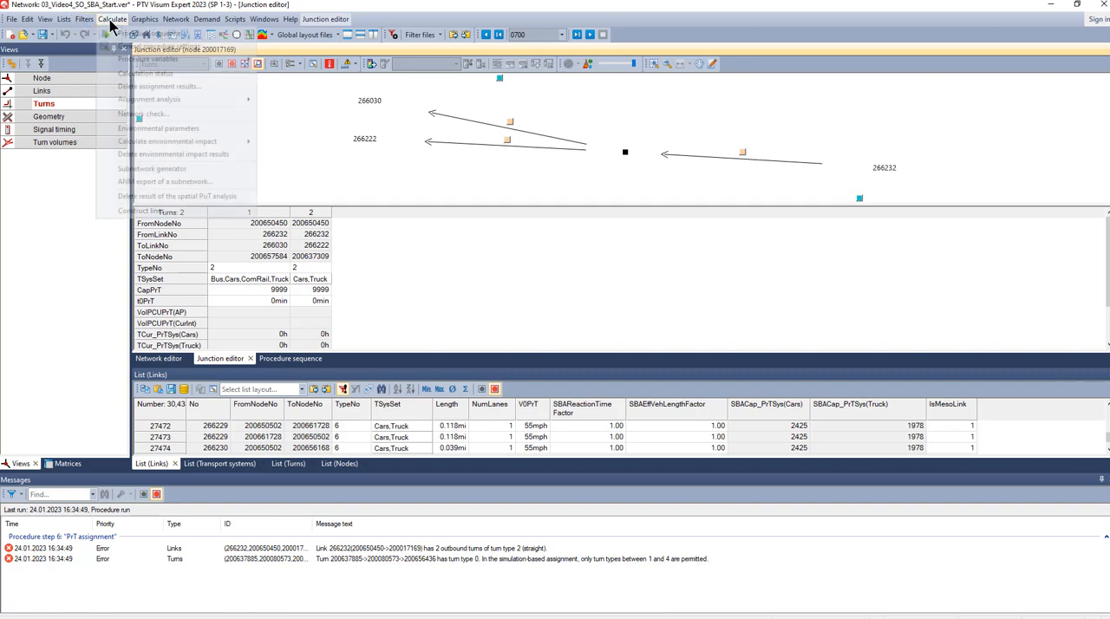
{"action": "left_click", "coordinate": [138, 114]}
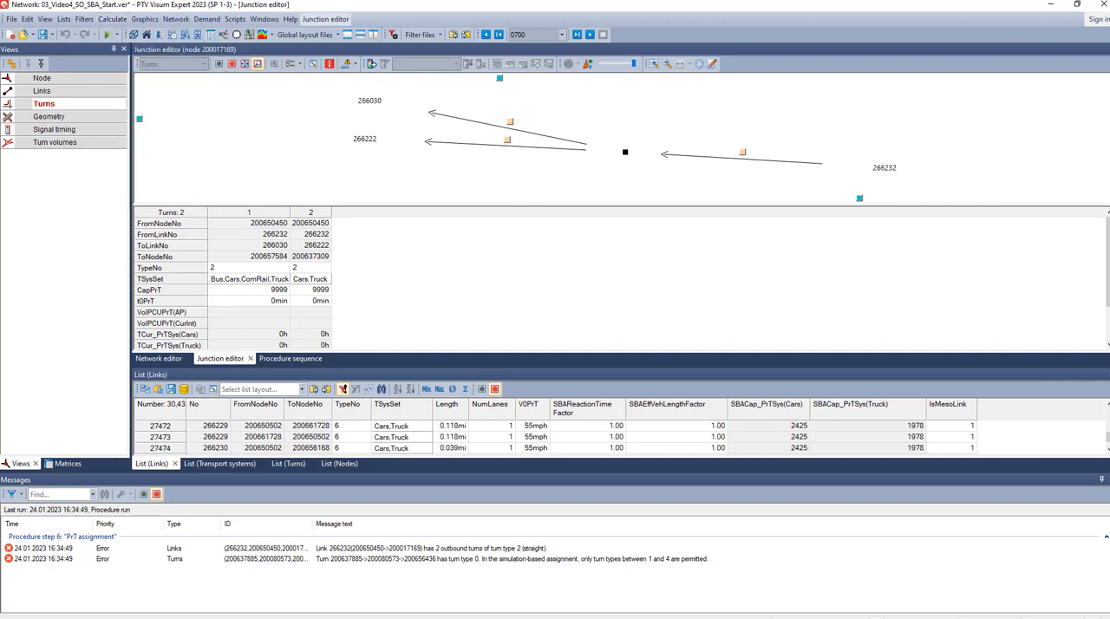
{"action": "left_click_drag", "start_coordinate": [325, 162], "coordinate": [449, 167]}
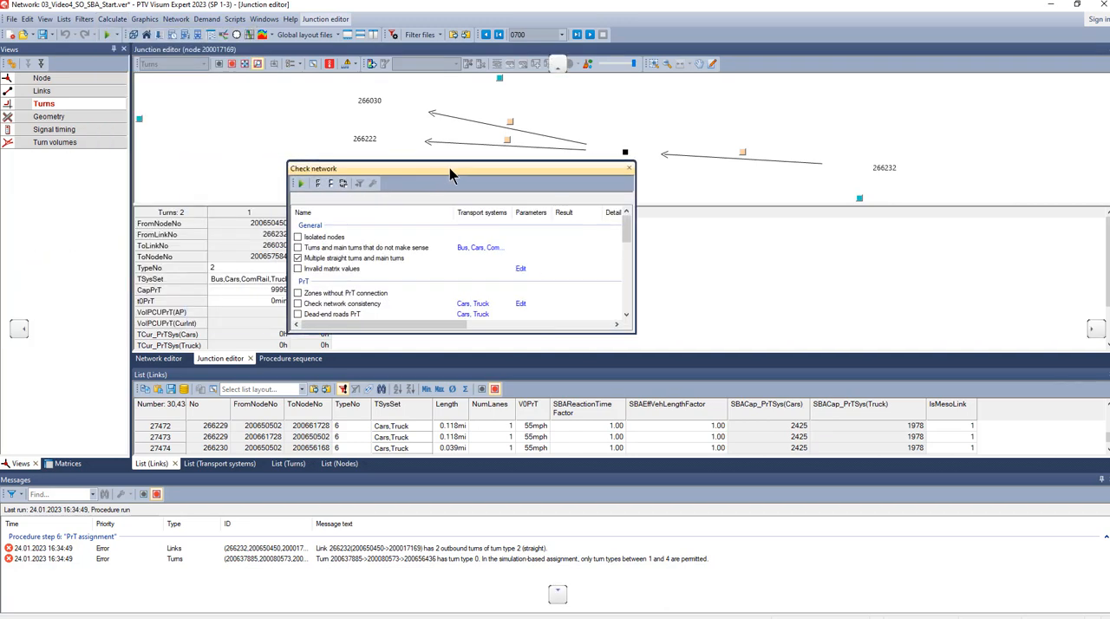
{"action": "left_click_drag", "start_coordinate": [656, 335], "coordinate": [719, 334]}
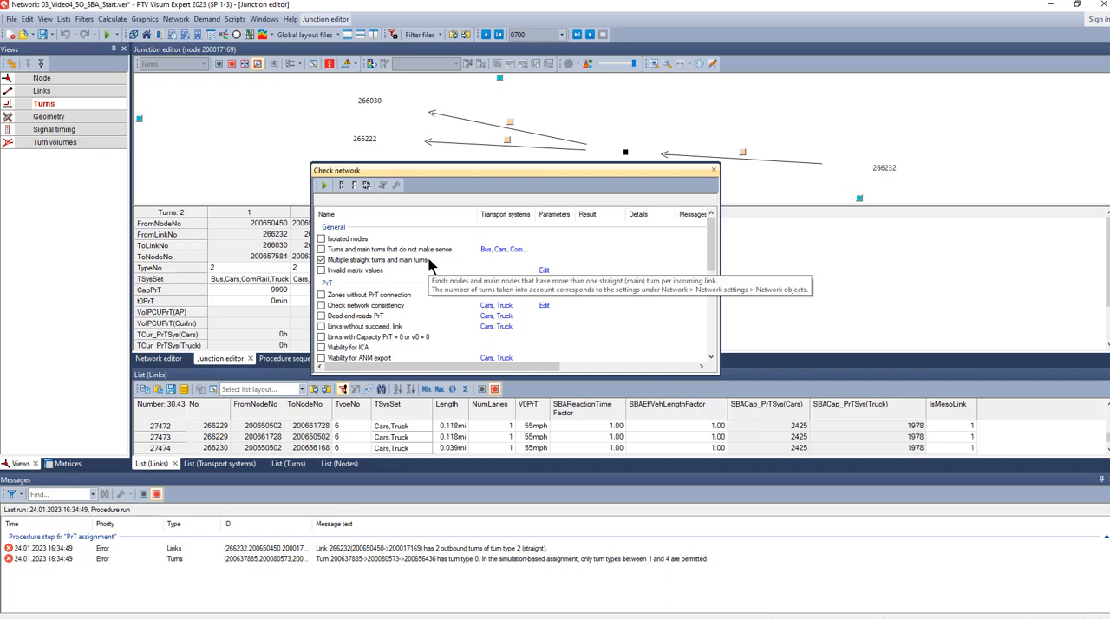
{"action": "left_click", "coordinate": [323, 185]}
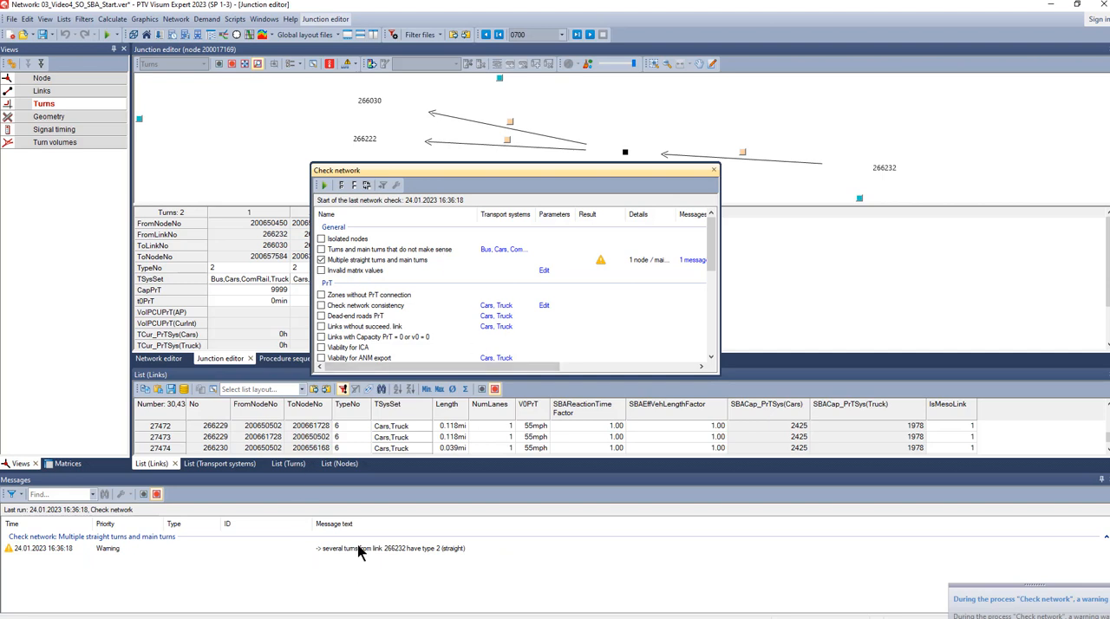
- Fix the warning group for link 266232's straight turns, select the turn to link 266030 in the turns table, and close the network check
{"action": "left_click", "coordinate": [405, 551]}
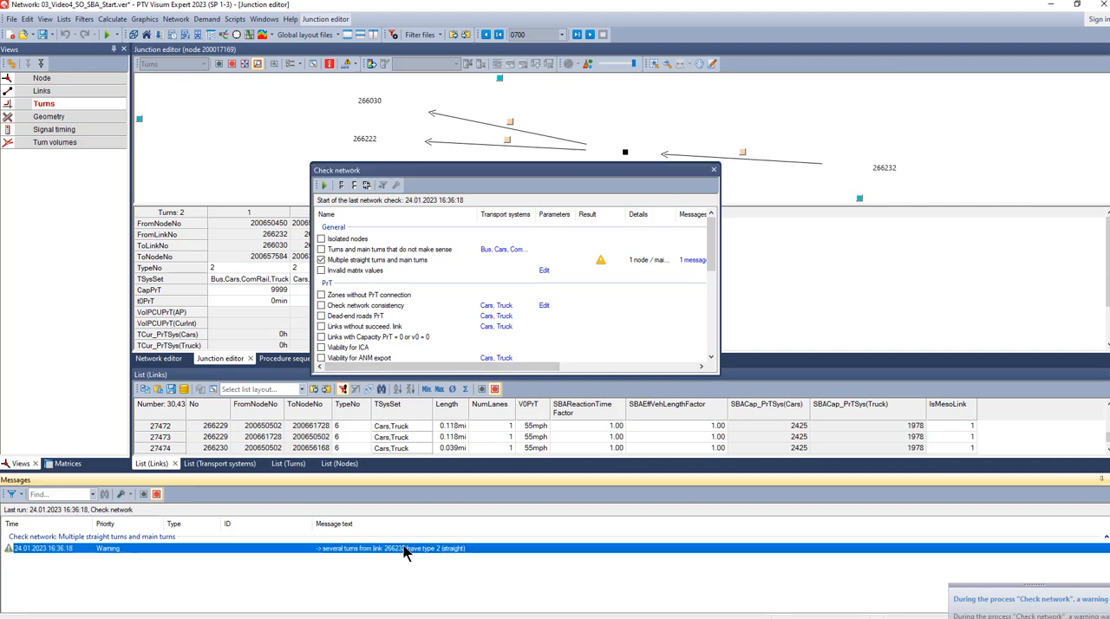
{"action": "left_click_drag", "start_coordinate": [513, 166], "coordinate": [795, 227]}
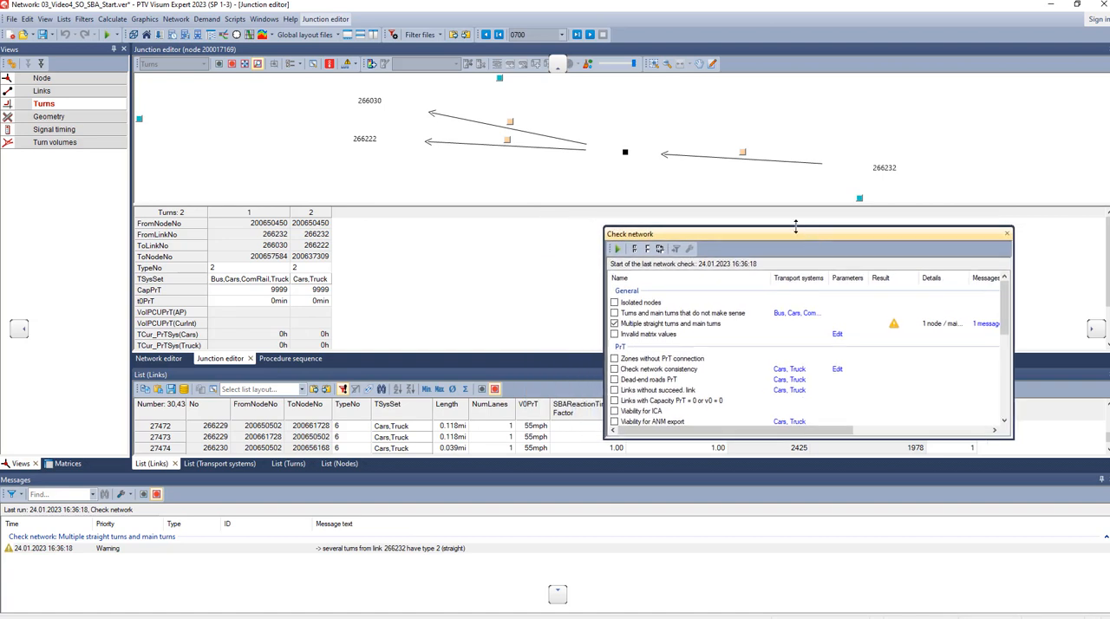
{"action": "left_click", "coordinate": [117, 553]}
{"action": "right_click", "coordinate": [117, 553]}
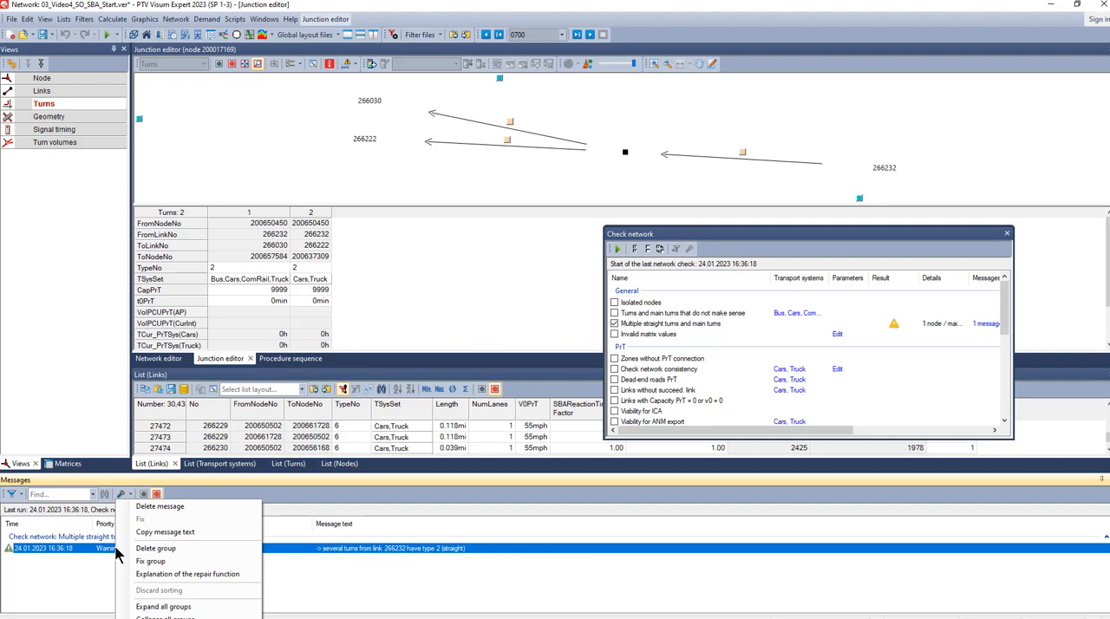
{"action": "left_click", "coordinate": [154, 562]}
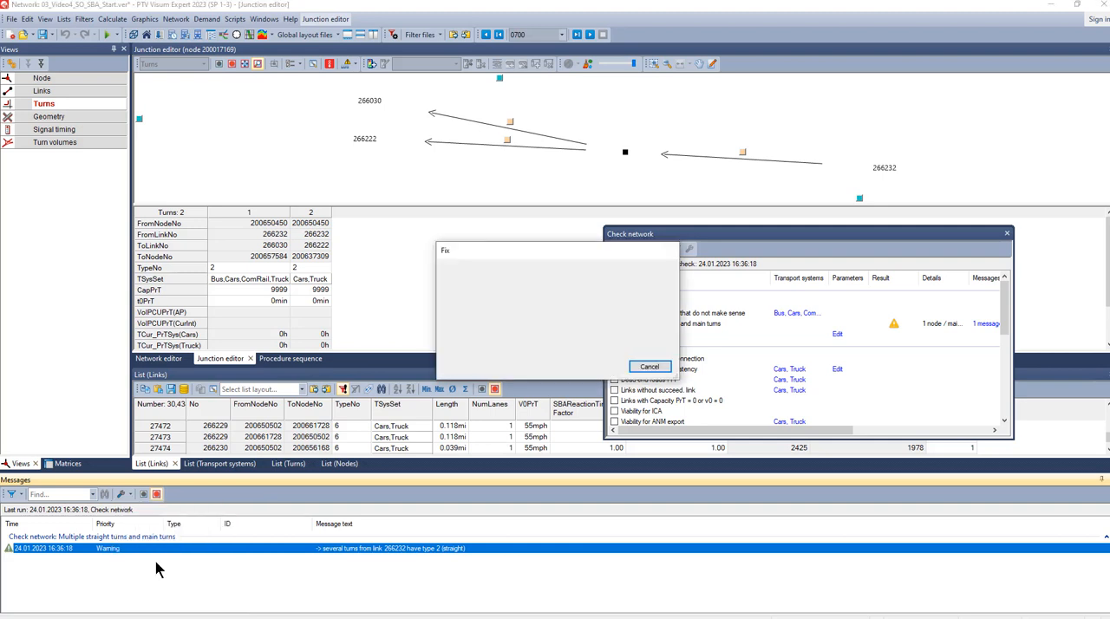
{"action": "left_click", "coordinate": [213, 268]}
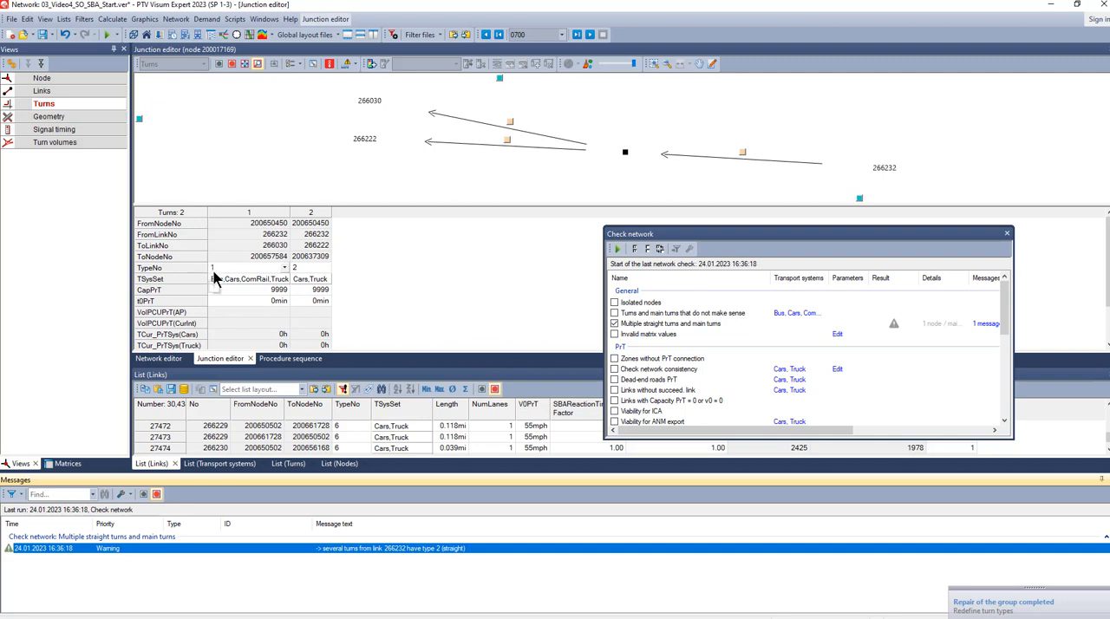
{"action": "left_click", "coordinate": [235, 215]}
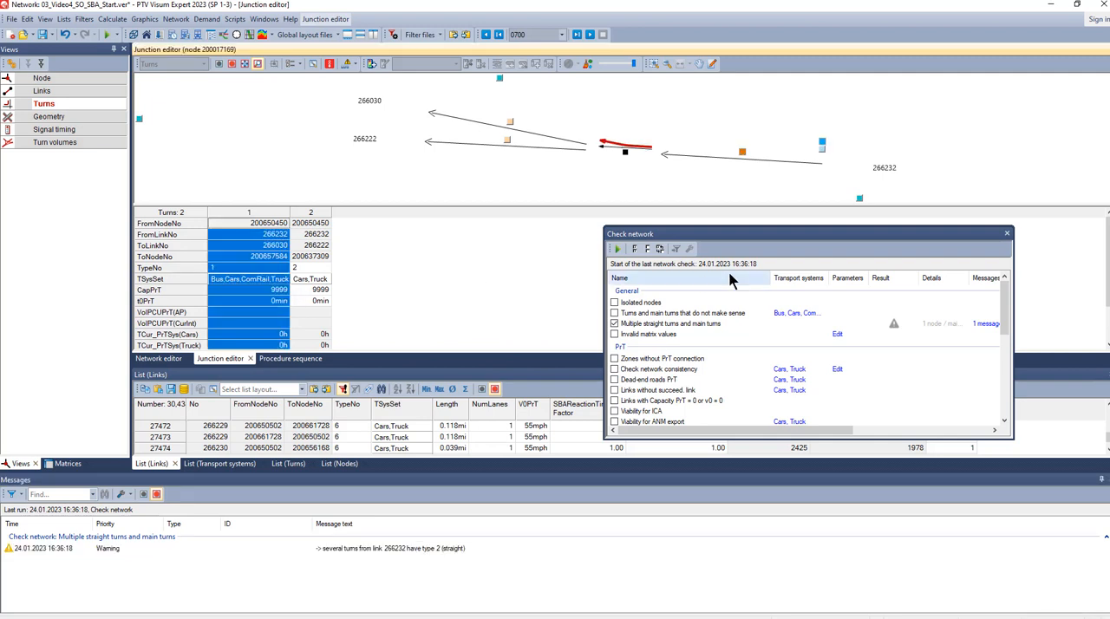
{"action": "left_click", "coordinate": [1006, 237]}
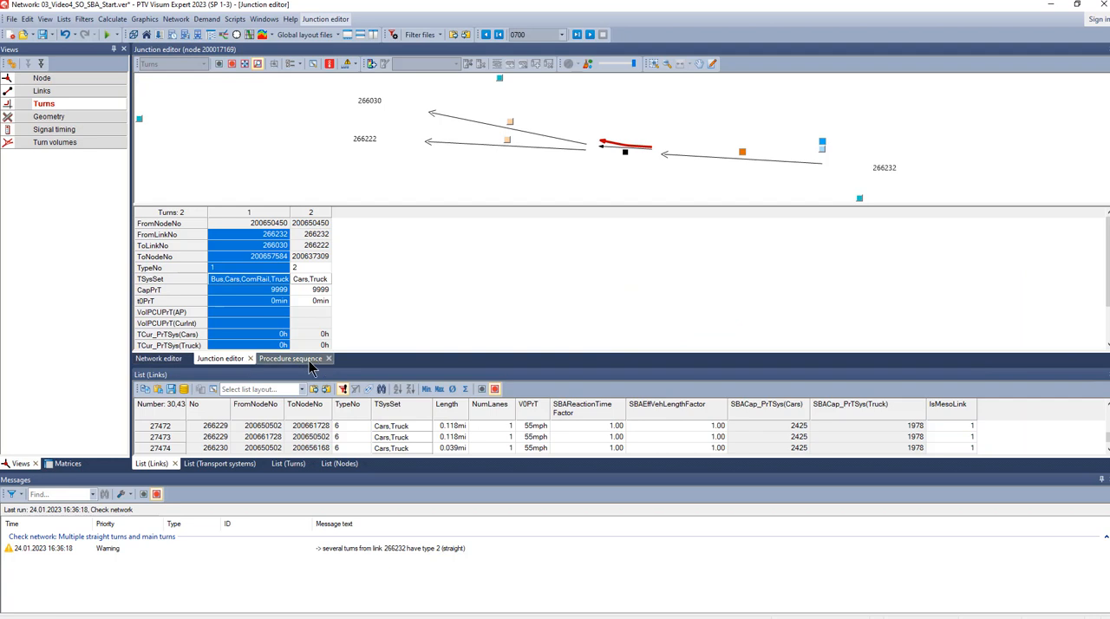
- Run the procedure sequence again and show the error message it writes
{"action": "left_click", "coordinate": [291, 358]}
{"action": "left_click", "coordinate": [143, 64]}
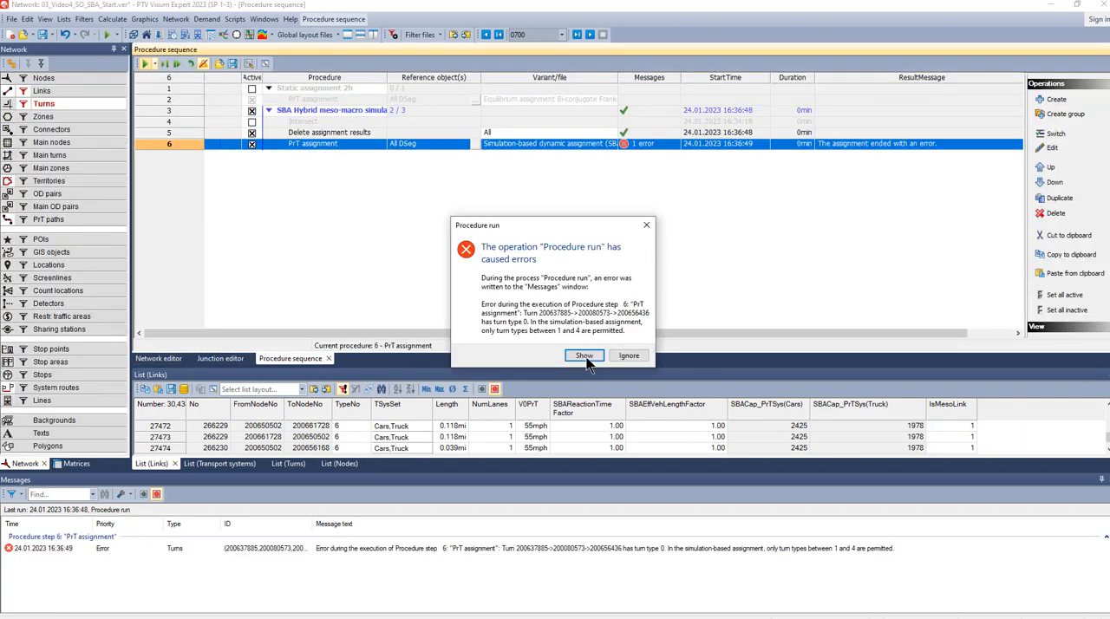
{"action": "left_click", "coordinate": [584, 357]}
- Open the turn 200637885->200080573->200656436 from the error message in the junction editor and set its type number to 3
{"action": "left_click", "coordinate": [332, 552]}
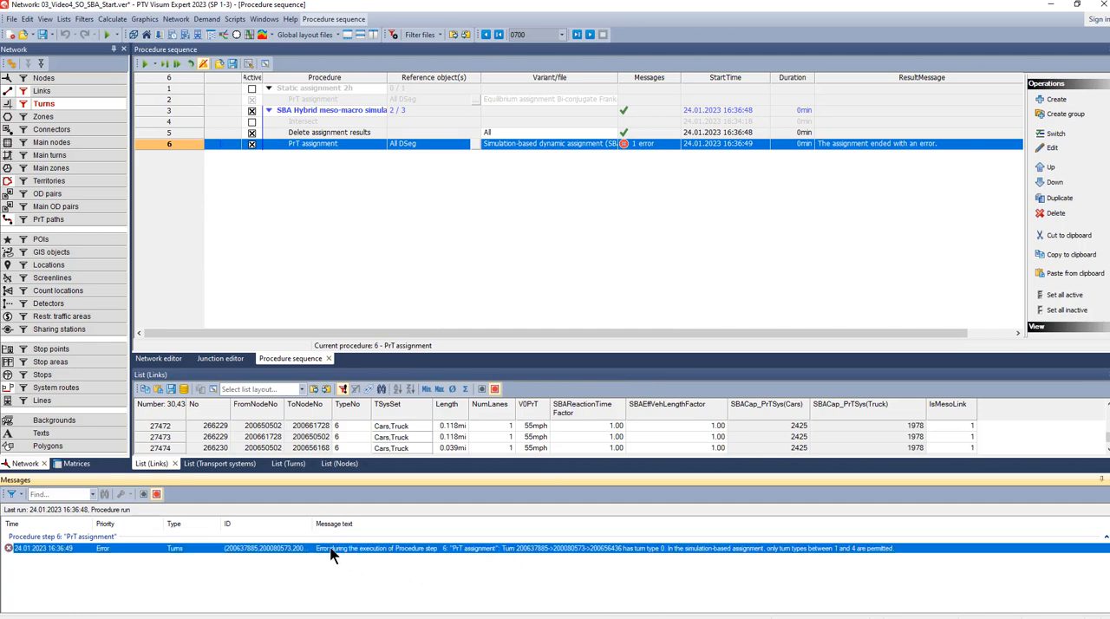
{"action": "left_click", "coordinate": [220, 359]}
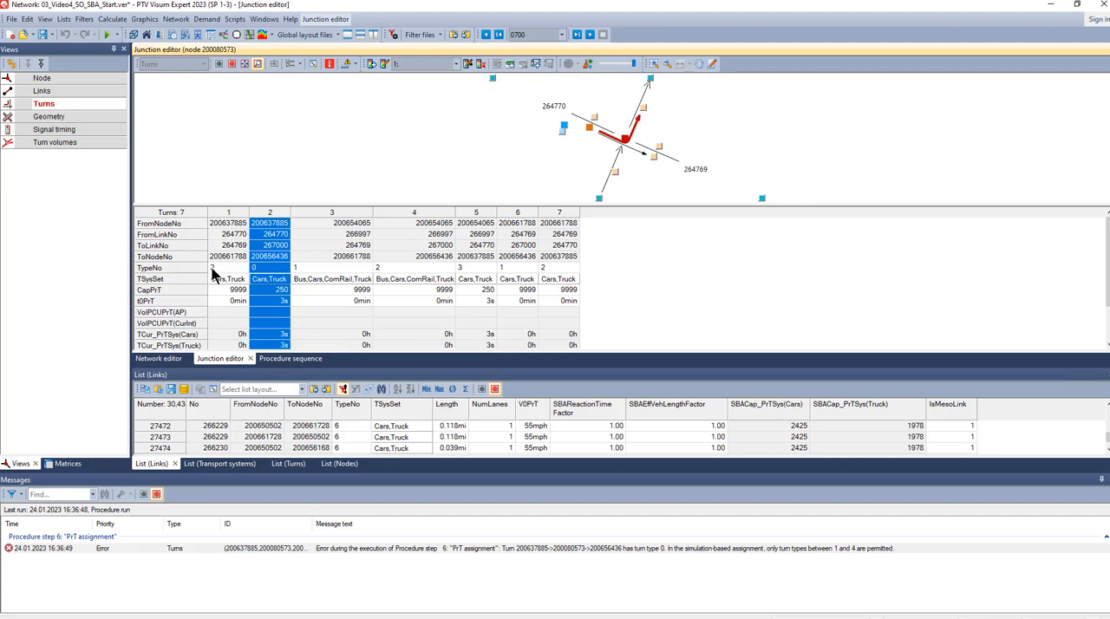
{"action": "left_click", "coordinate": [284, 269]}
{"action": "left_click", "coordinate": [272, 288]}
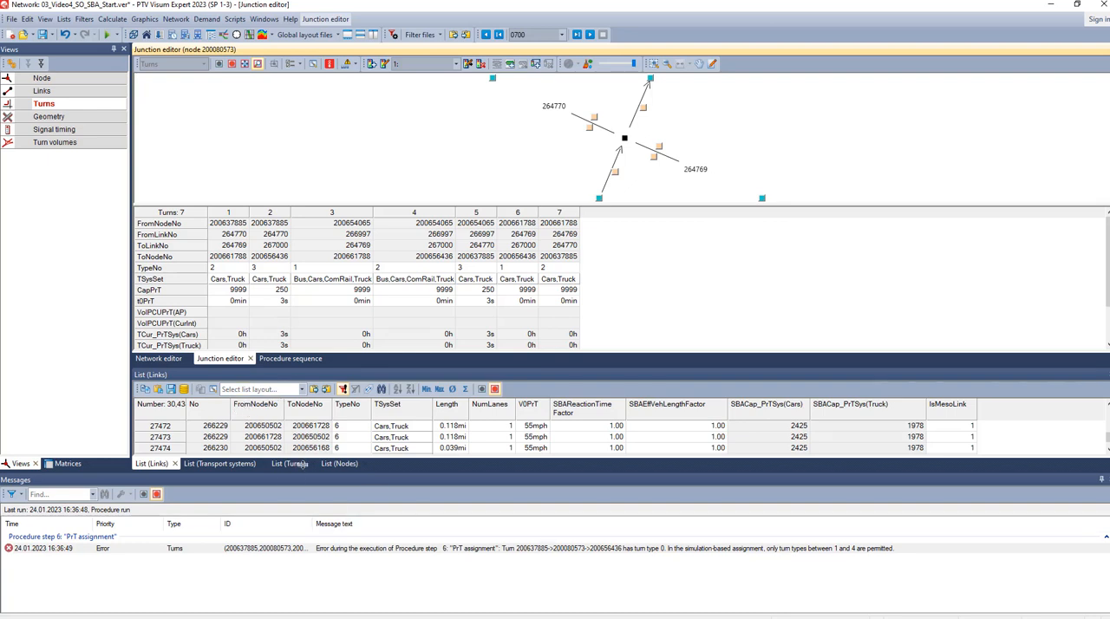
- Rerun the procedure sequence with the corrected turn type, show the resulting messages, and enlarge the message area
{"action": "left_click", "coordinate": [268, 363]}
{"action": "left_click", "coordinate": [144, 65]}
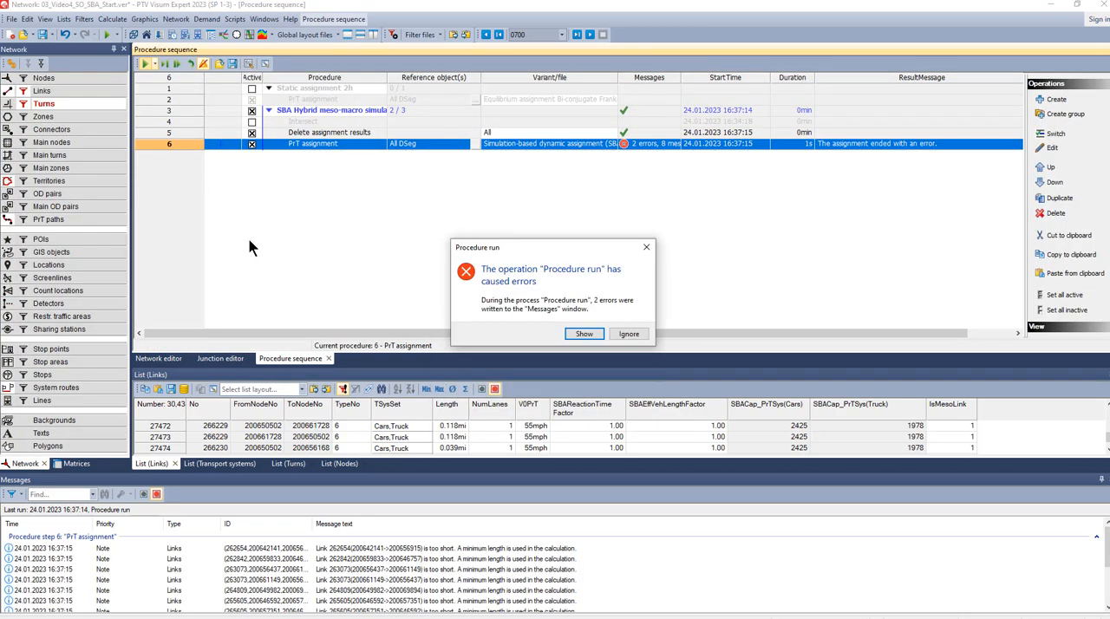
{"action": "left_click", "coordinate": [590, 335]}
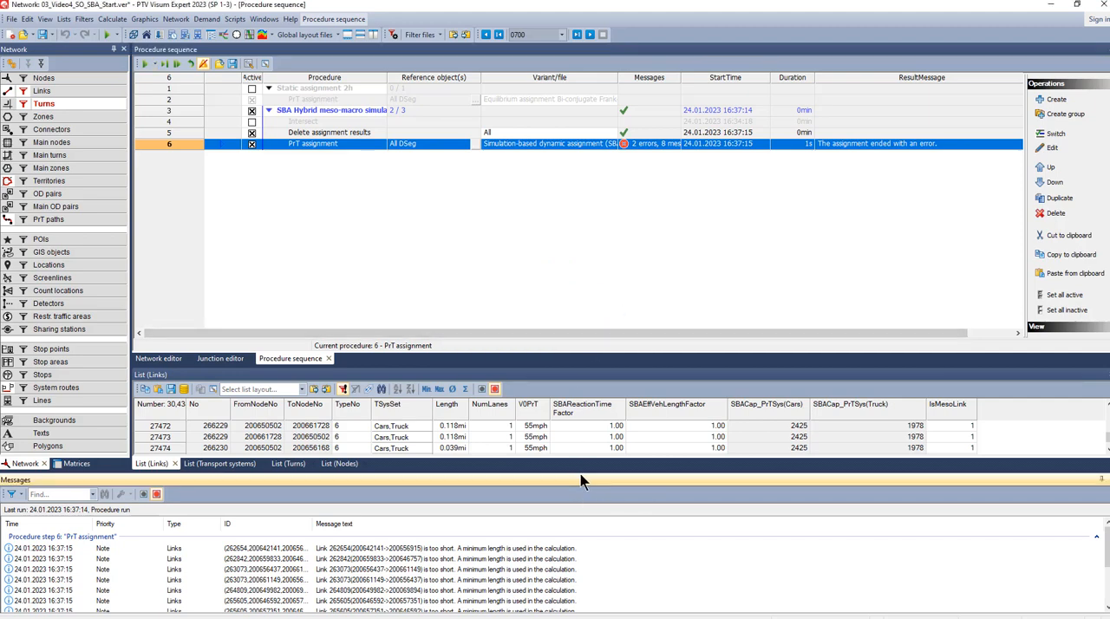
{"action": "left_click_drag", "start_coordinate": [579, 473], "coordinate": [586, 415]}
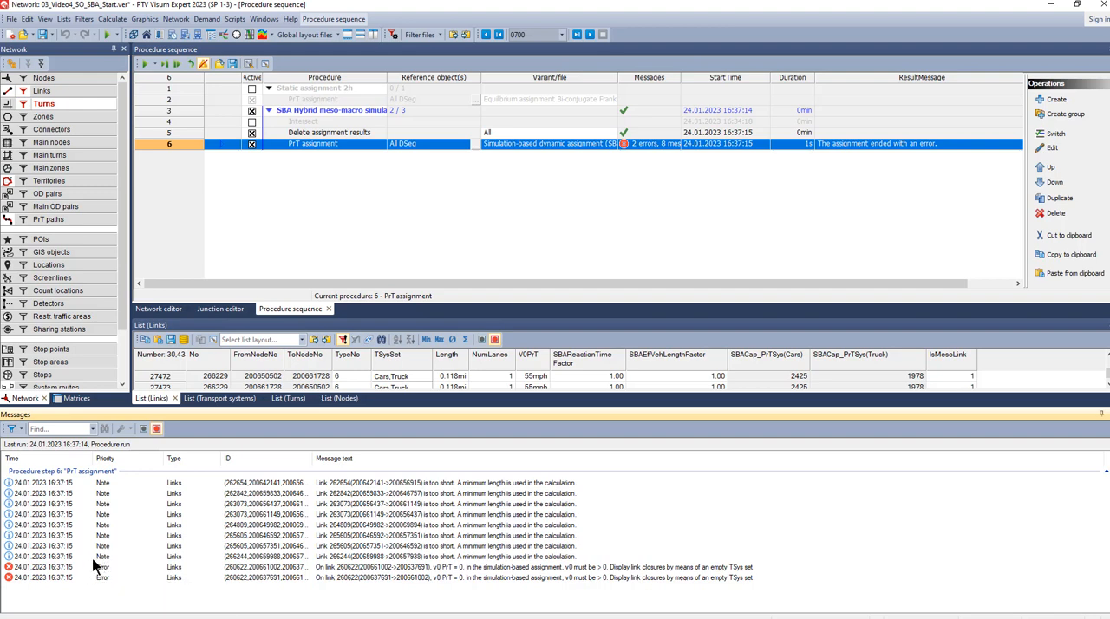
- Locate both directions of link 260622 from the v0 PrT error messages in the links list and on the network map
{"action": "left_click", "coordinate": [473, 568]}
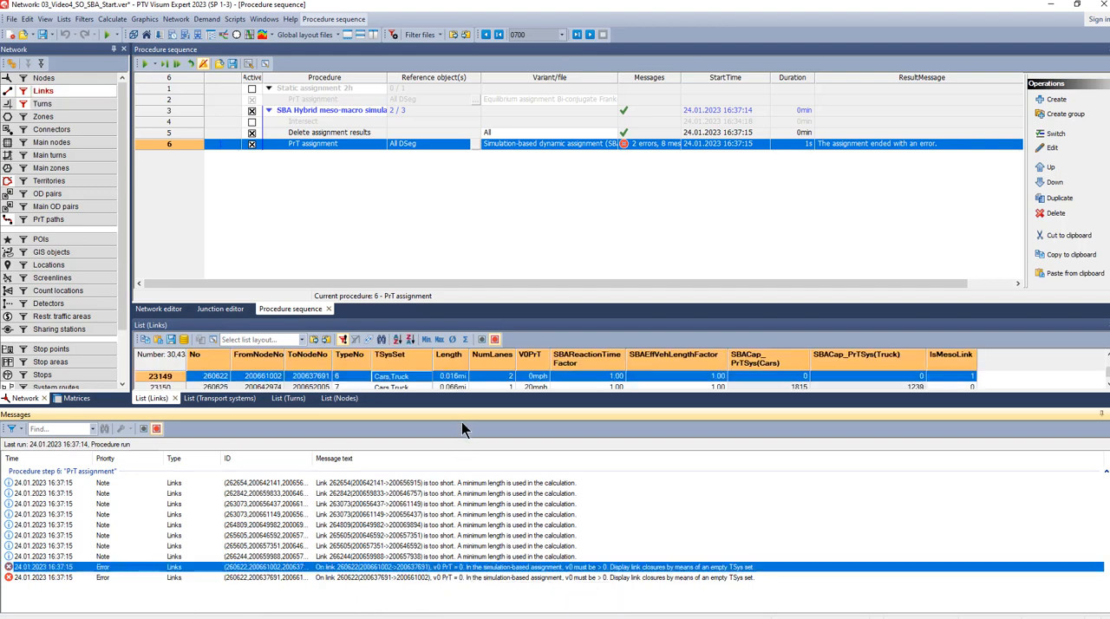
{"action": "left_click_drag", "start_coordinate": [461, 405], "coordinate": [461, 451]}
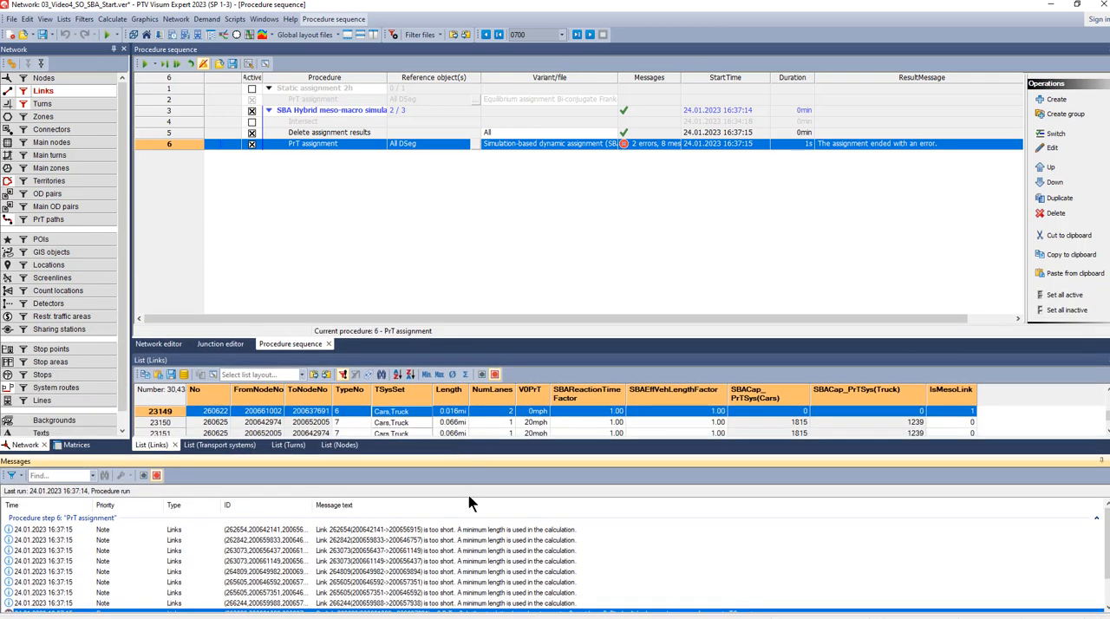
{"action": "left_click", "coordinate": [455, 592]}
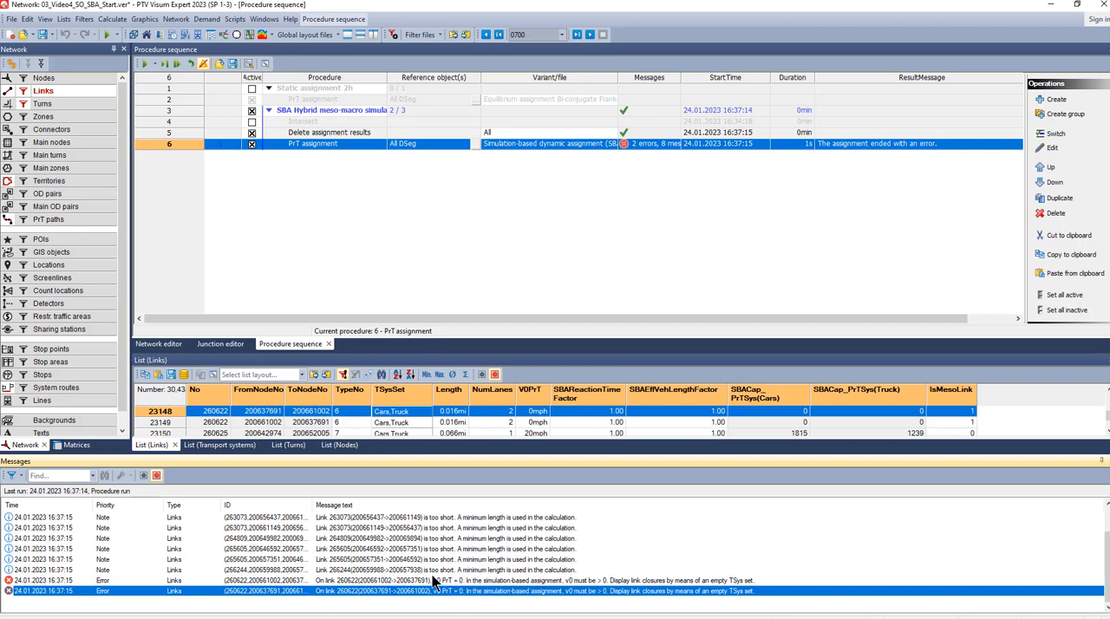
{"action": "left_click", "coordinate": [172, 345]}
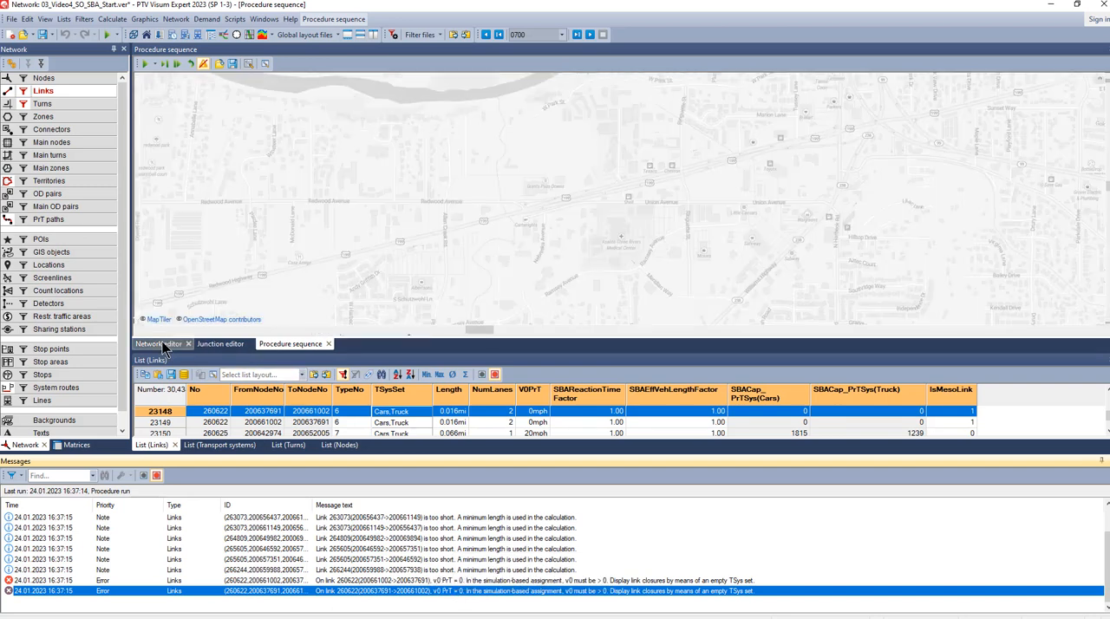
{"action": "double_click", "coordinate": [408, 591]}
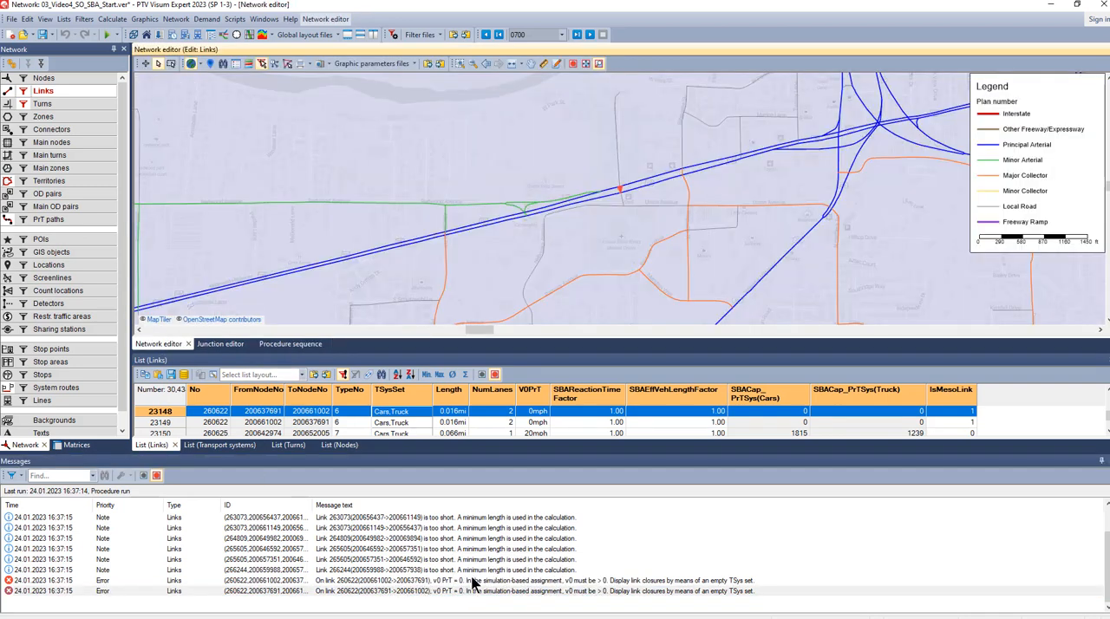
{"action": "double_click", "coordinate": [472, 581]}
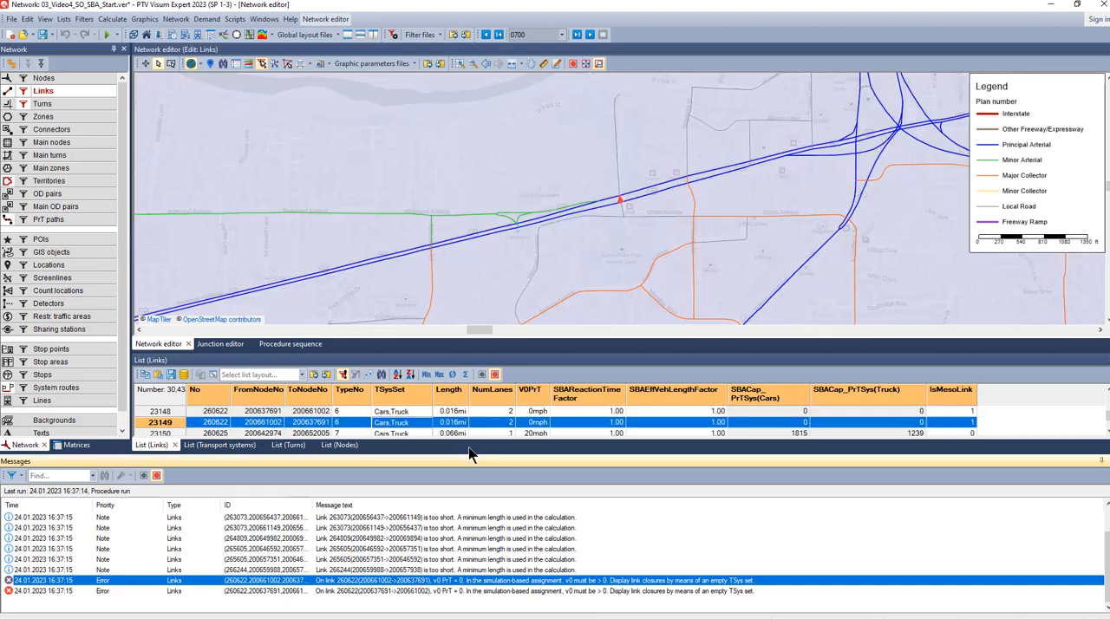
{"action": "left_click_drag", "start_coordinate": [469, 453], "coordinate": [473, 501]}
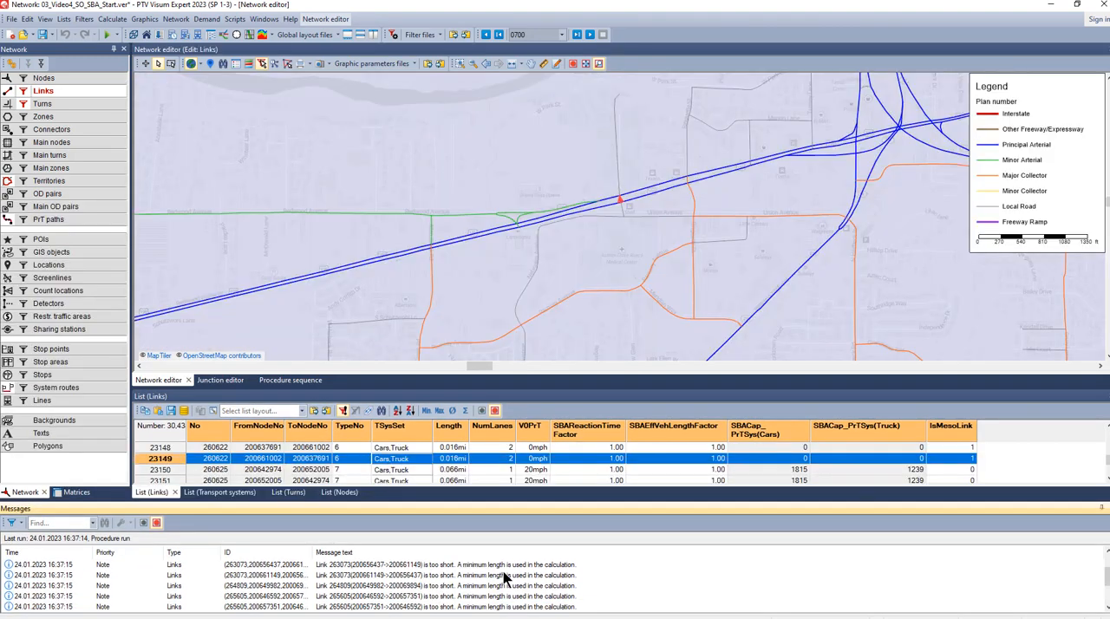
{"action": "scroll", "coordinate": [503, 577], "scroll_direction": "down", "scroll_amount": 2}
{"action": "double_click", "coordinate": [503, 590]}
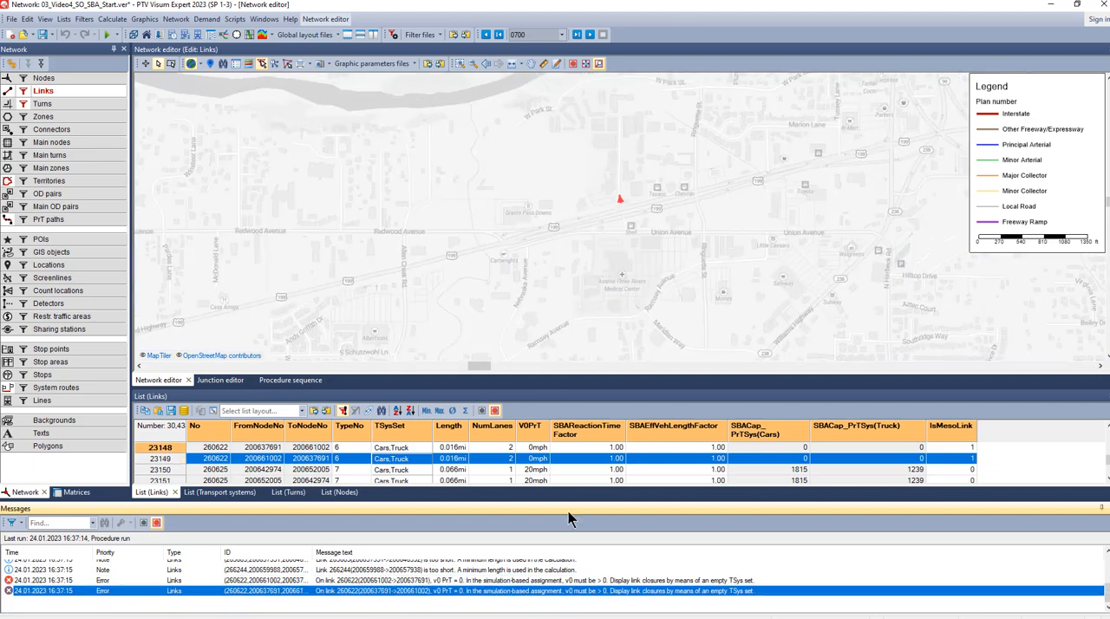
- Set V0PrT to 15 mph for both directions of link 260622 in the links list
{"action": "left_click", "coordinate": [531, 448]}
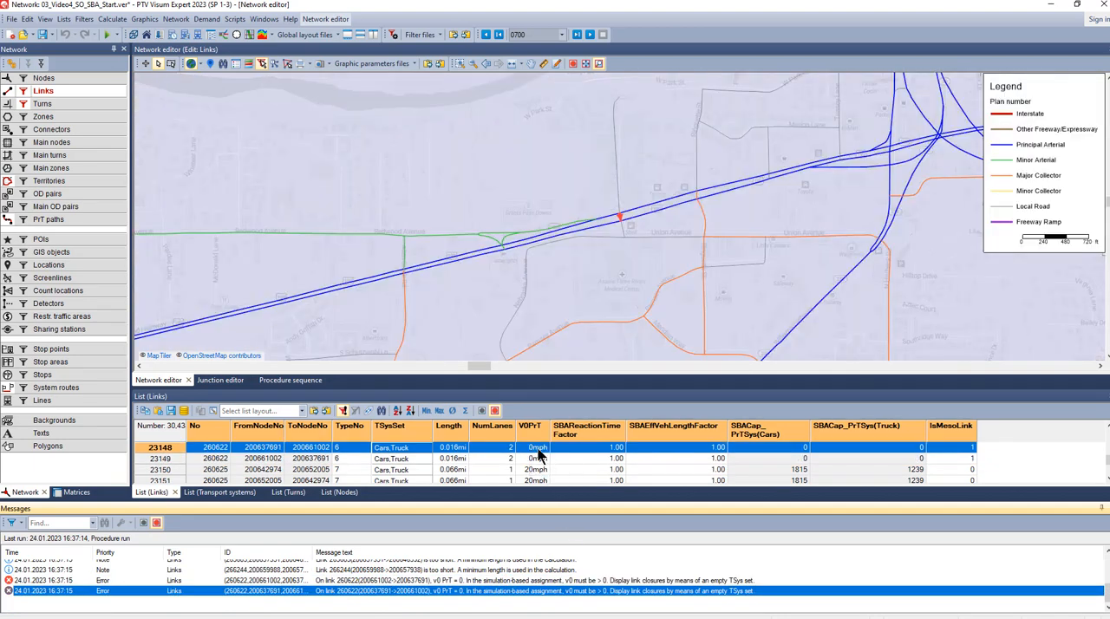
{"action": "left_click", "coordinate": [538, 459]}
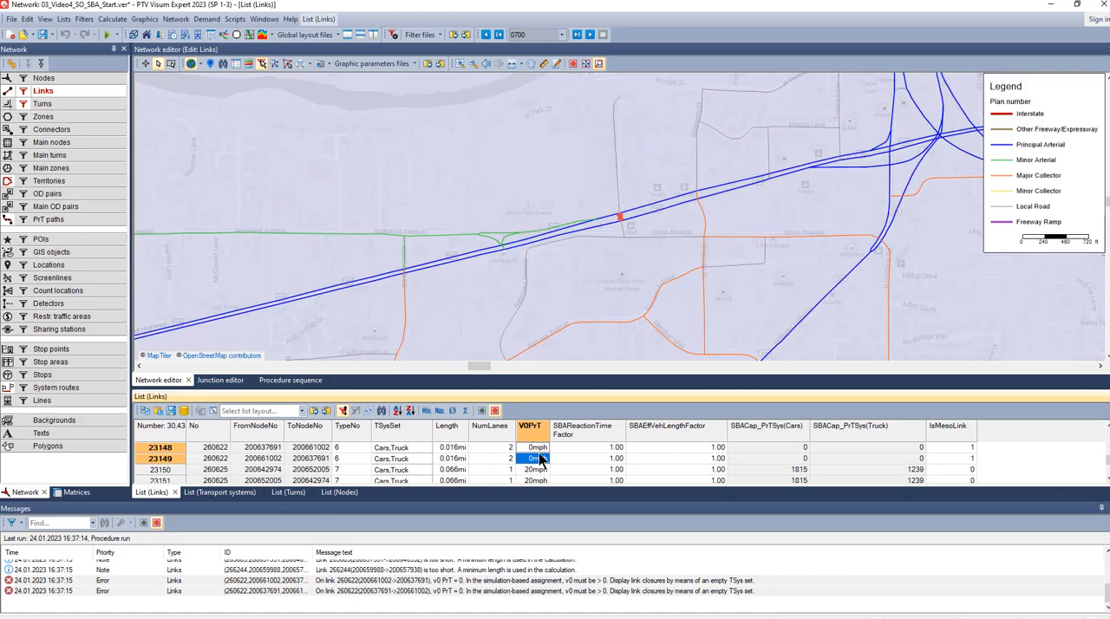
{"action": "type", "text": "15"}
{"action": "key", "text": "Return"}
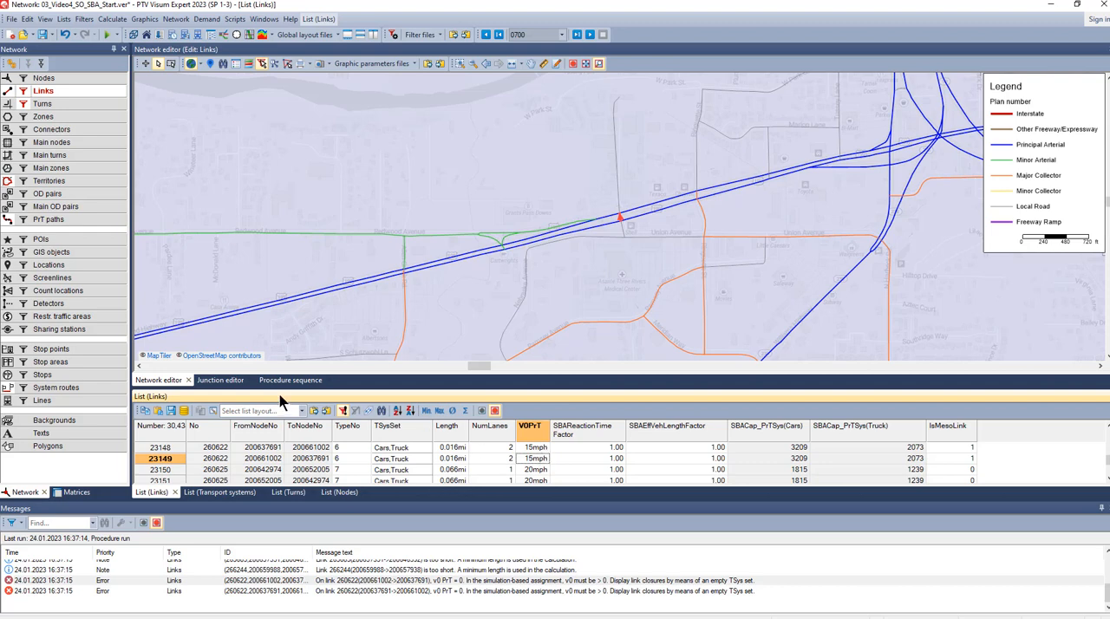
- Select node 200637691 at the end of link 260622 in the network and open its geometry in the junction editor
{"action": "left_click", "coordinate": [45, 78]}
{"action": "scroll", "coordinate": [617, 210], "scroll_direction": "up", "scroll_amount": 2}
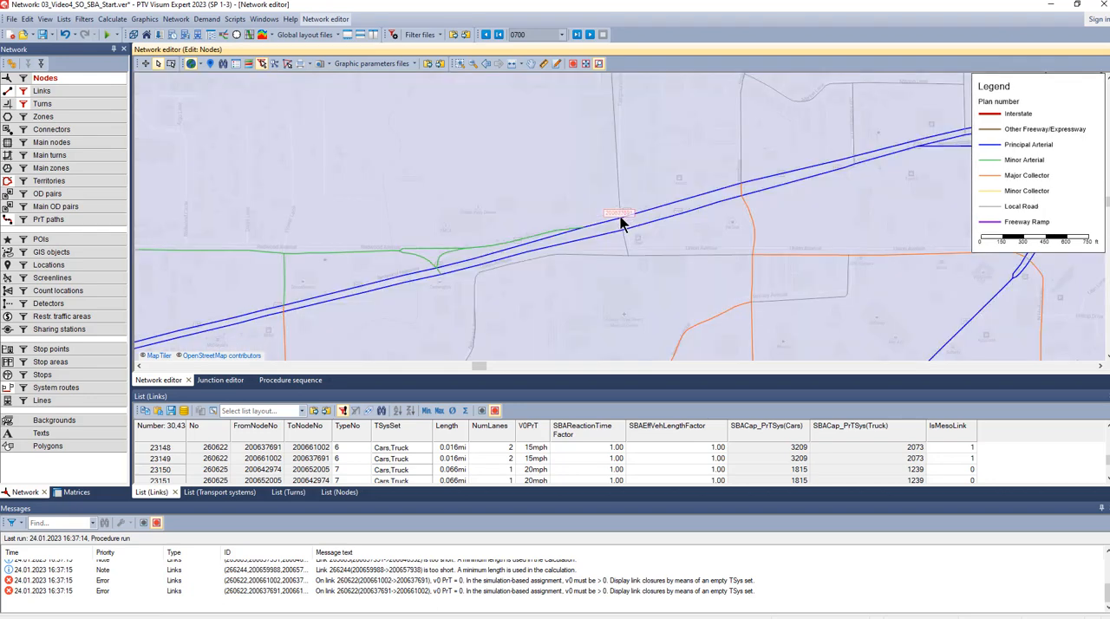
{"action": "left_click", "coordinate": [623, 222]}
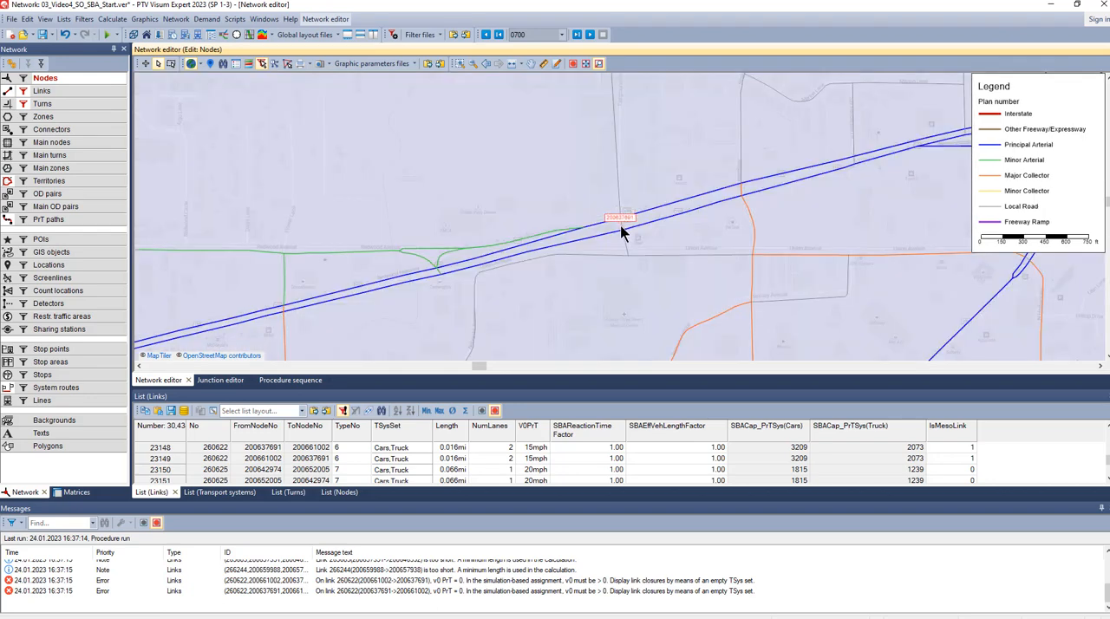
{"action": "left_click", "coordinate": [234, 382]}
{"action": "left_click", "coordinate": [46, 118]}
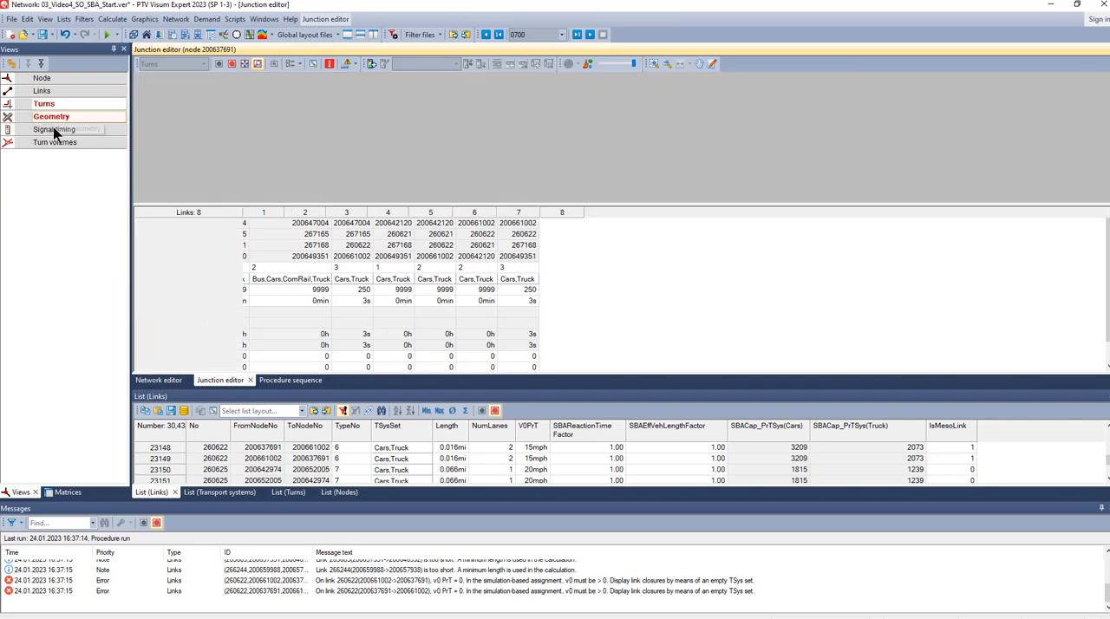
- Enlarge the junction geometry view and select lane 1 of link 267165 to examine its lane turns
{"action": "left_click_drag", "start_coordinate": [650, 203], "coordinate": [663, 326]}
{"action": "scroll", "coordinate": [648, 108], "scroll_direction": "up", "scroll_amount": 3}
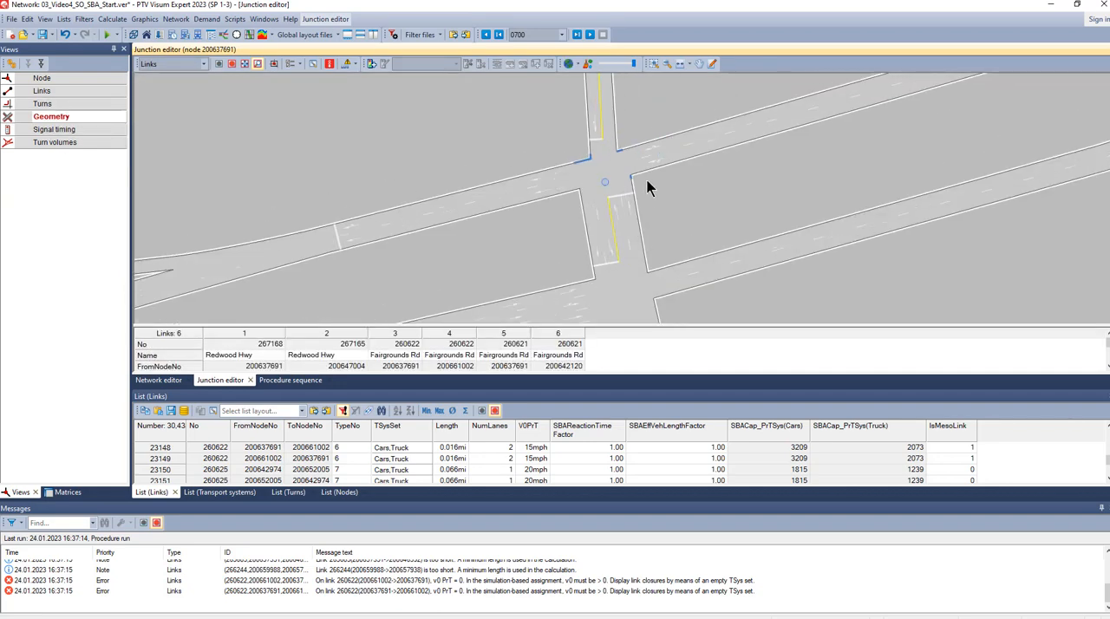
{"action": "left_click", "coordinate": [656, 164]}
{"action": "left_click", "coordinate": [656, 165]}
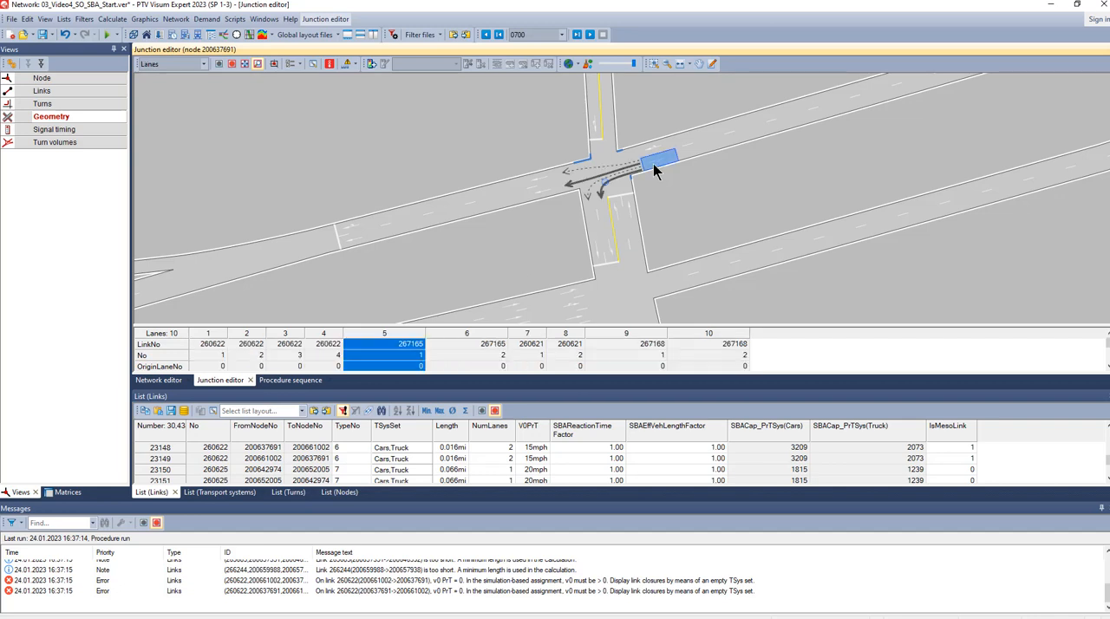
- Examine the lane turns of lane 2 of link 267165 and lanes 3 and 4 of link 260622 at both neighbouring junctions
{"action": "left_click", "coordinate": [649, 155]}
{"action": "left_click", "coordinate": [595, 258]}
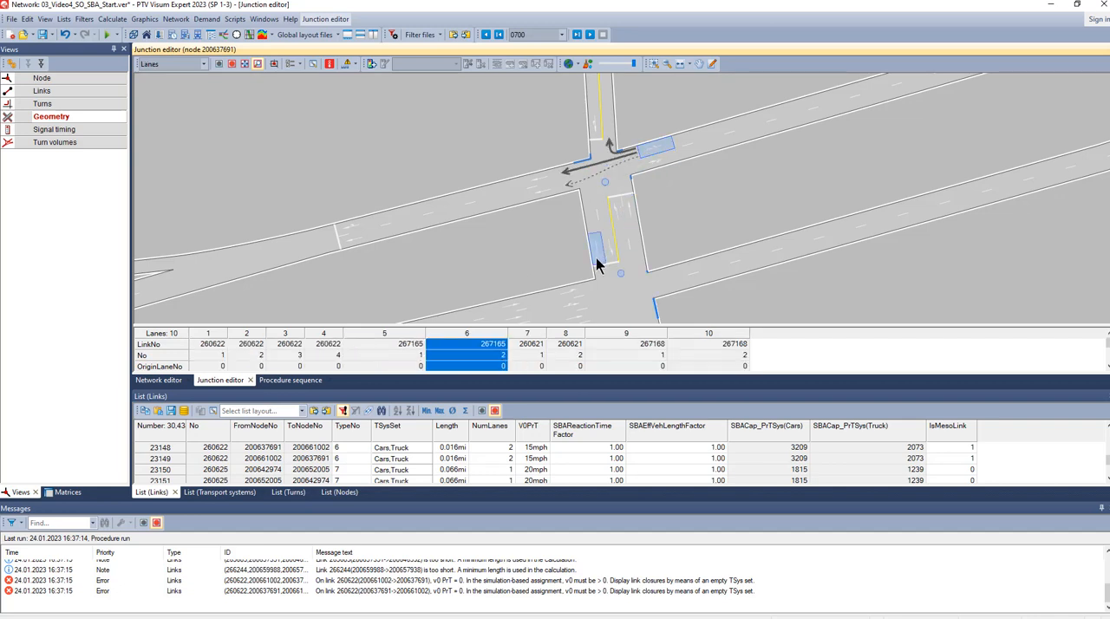
{"action": "left_click", "coordinate": [595, 258]}
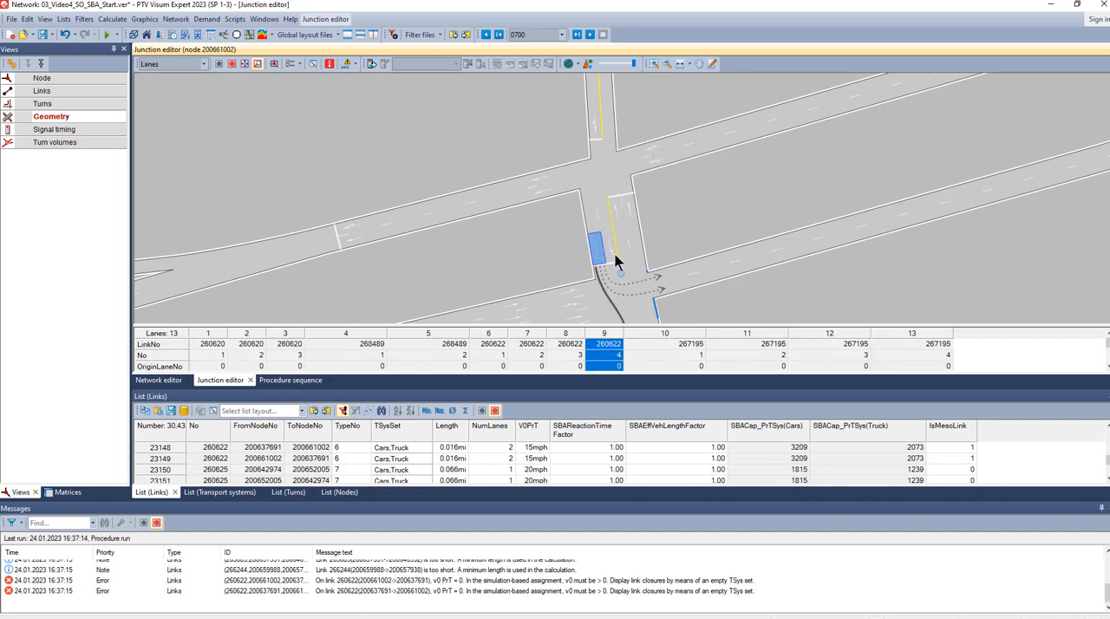
{"action": "left_click", "coordinate": [608, 253]}
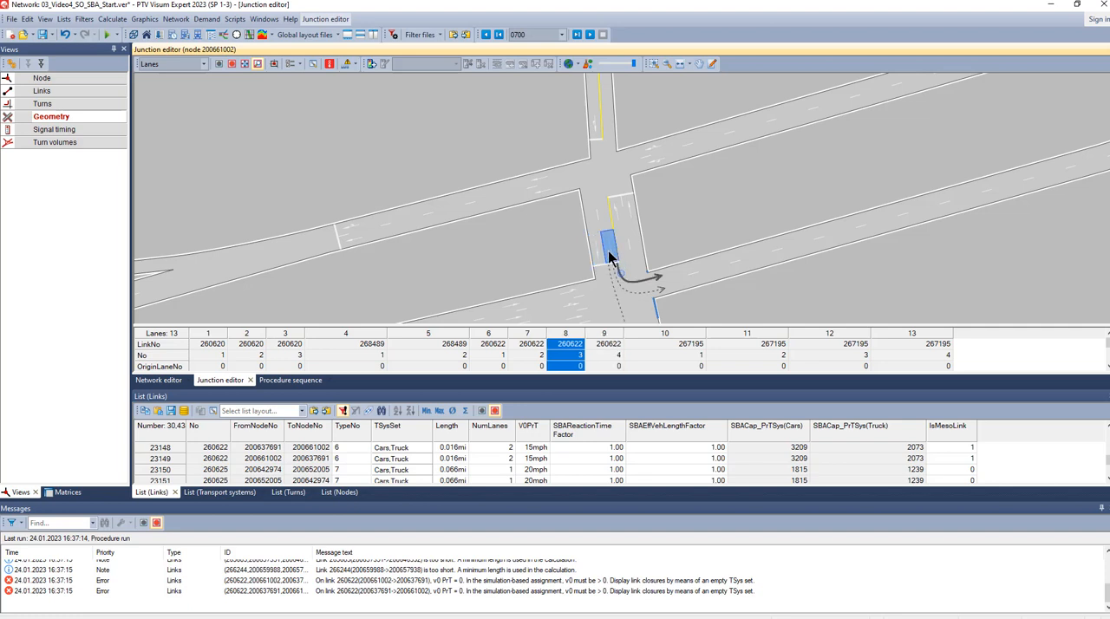
{"action": "left_click", "coordinate": [617, 212]}
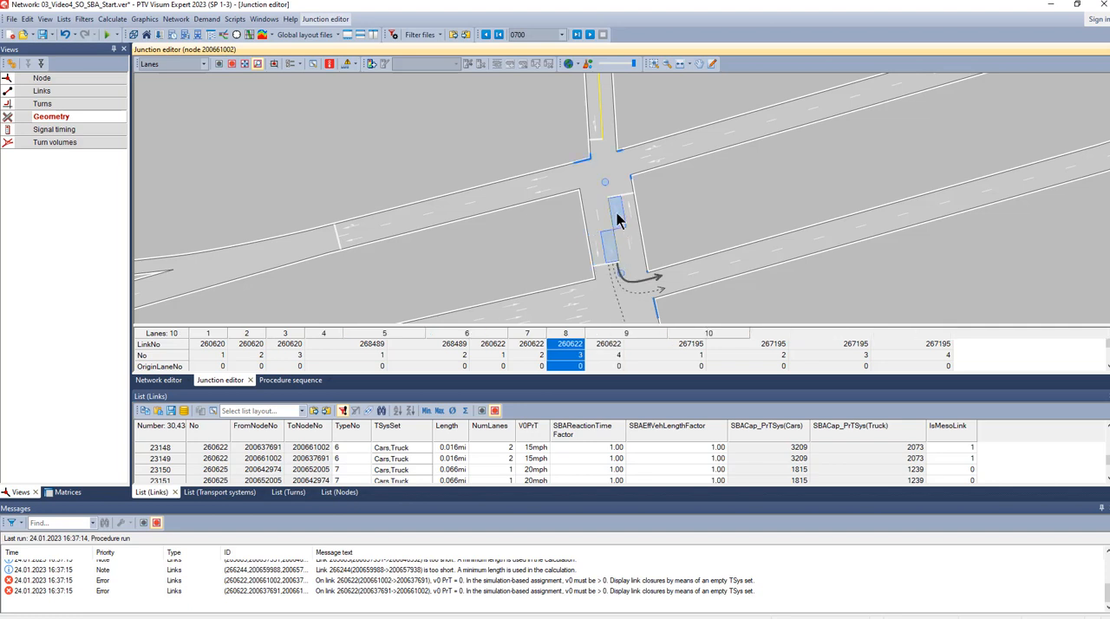
{"action": "left_click", "coordinate": [653, 199]}
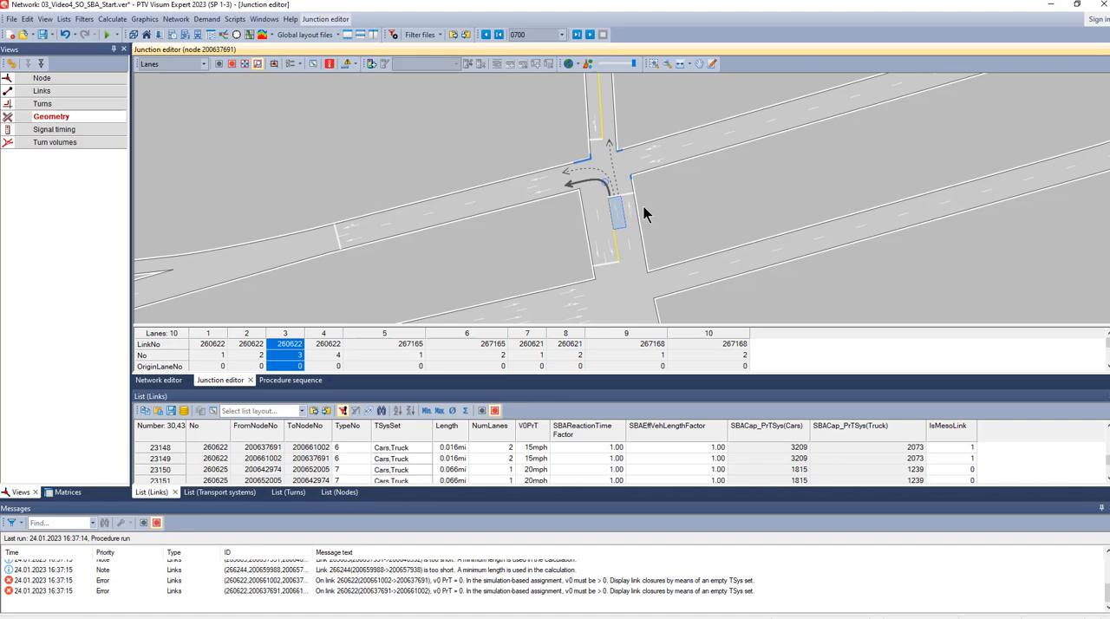
- Close the junction geometry and rerun the active procedures of the simulation-based assignment sequence
{"action": "left_click", "coordinate": [250, 380]}
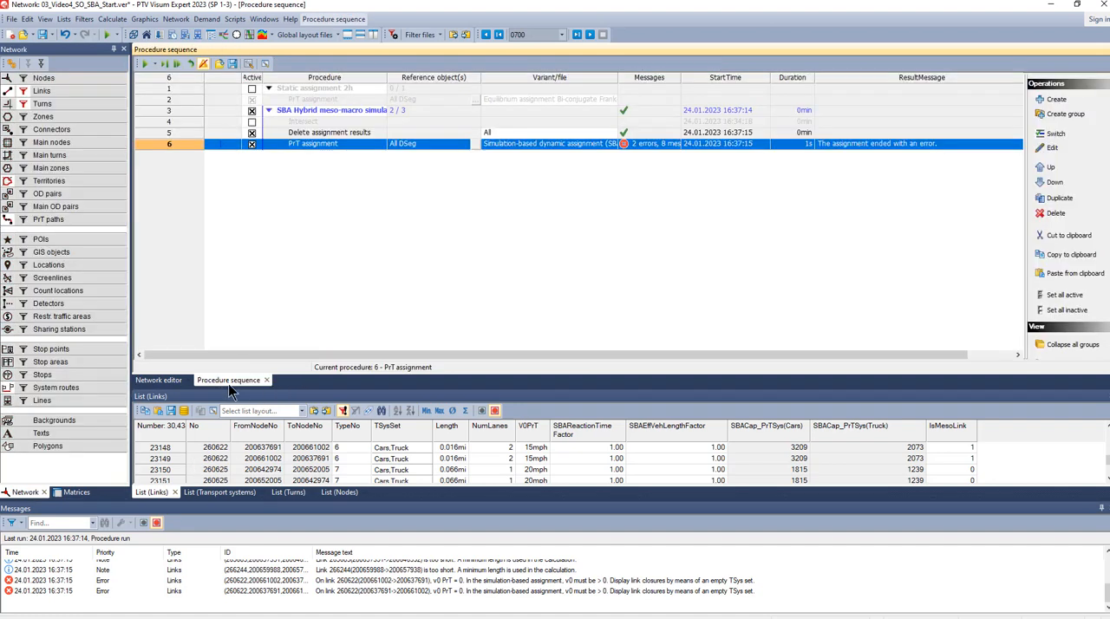
{"action": "left_click", "coordinate": [145, 63]}
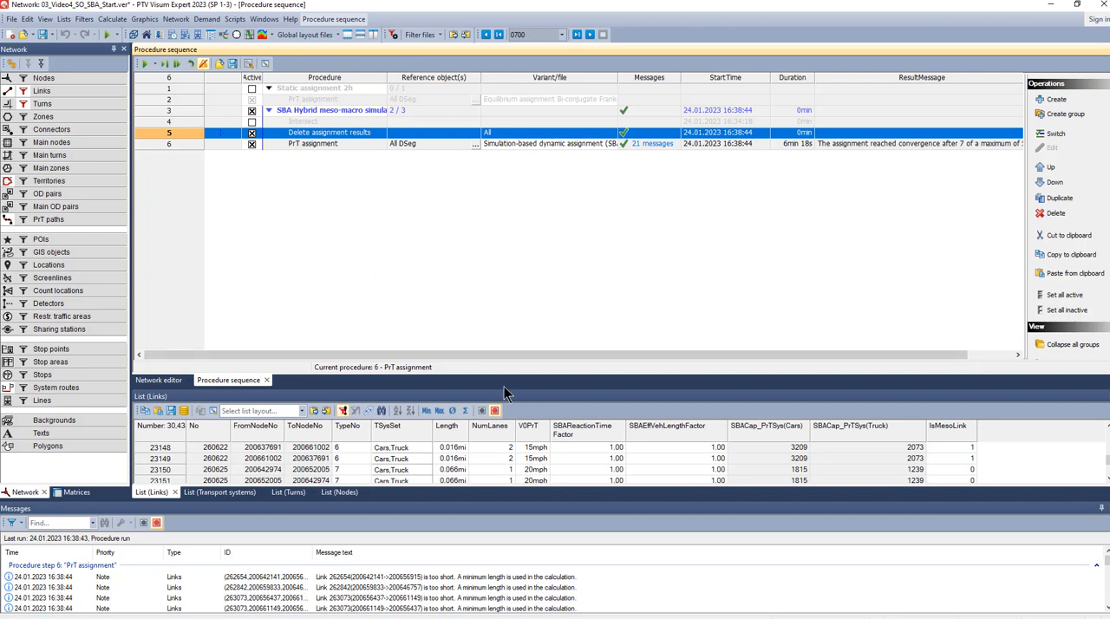
- Review the assignment messages in an enlarged message area and locate the too-short links 262654 and 262842 on the network map
{"action": "left_click", "coordinate": [170, 382]}
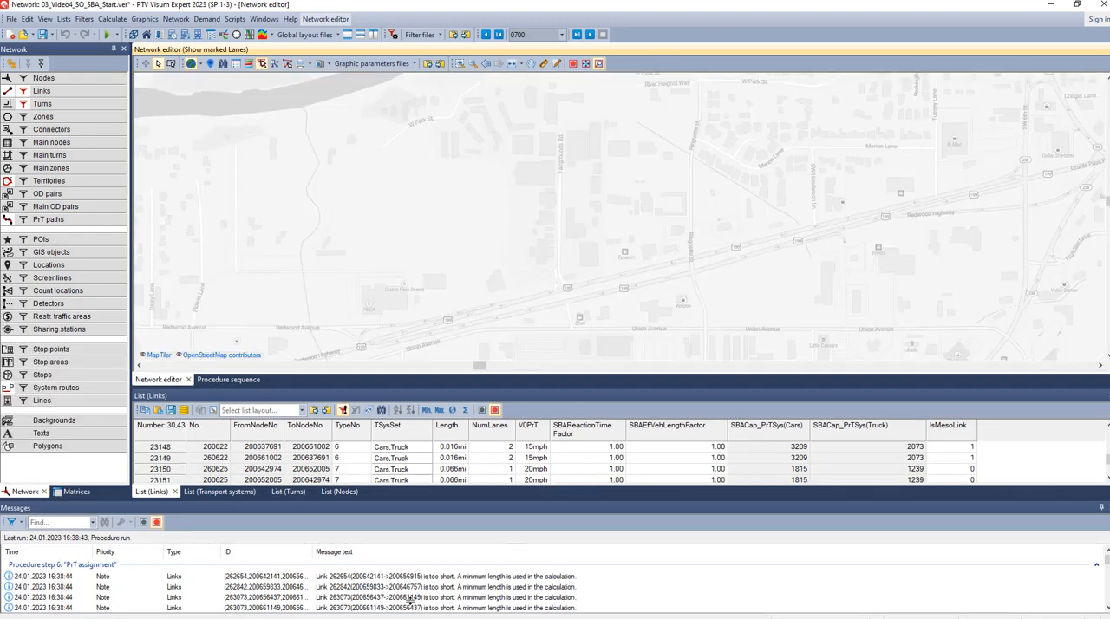
{"action": "left_click_drag", "start_coordinate": [546, 500], "coordinate": [547, 477]}
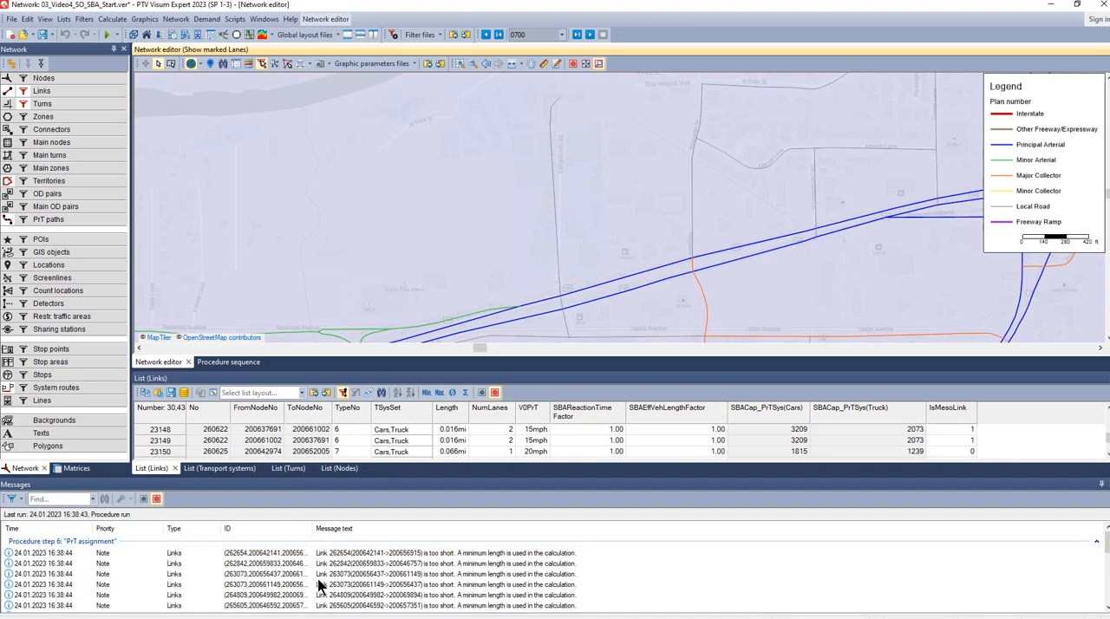
{"action": "scroll", "coordinate": [321, 585], "scroll_direction": "down", "scroll_amount": 2}
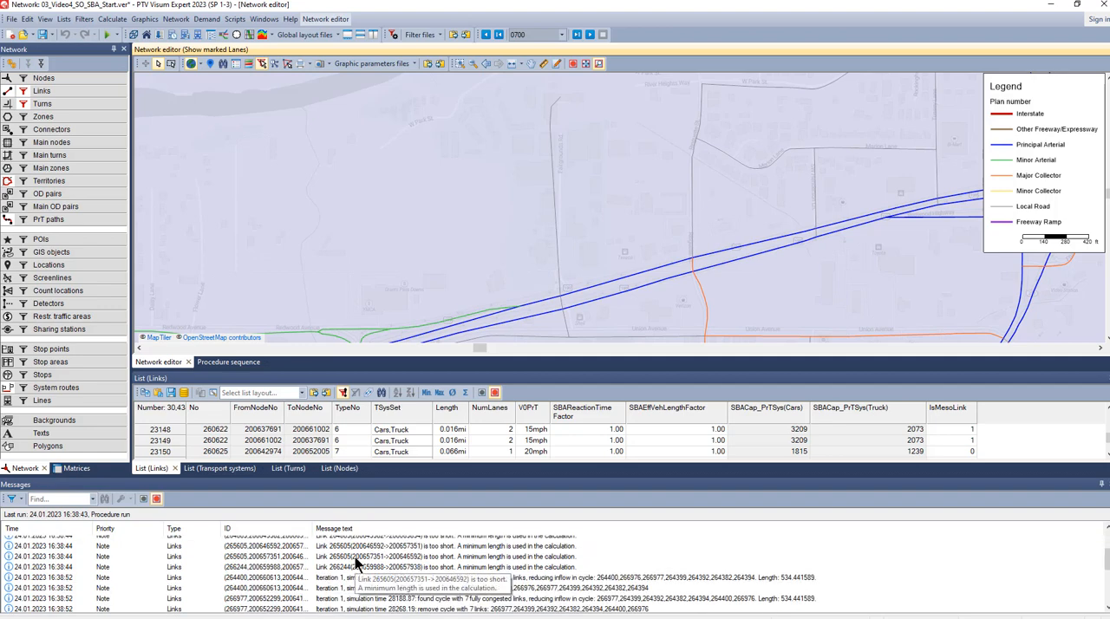
{"action": "scroll", "coordinate": [355, 556], "scroll_direction": "up", "scroll_amount": 2}
{"action": "double_click", "coordinate": [353, 556]}
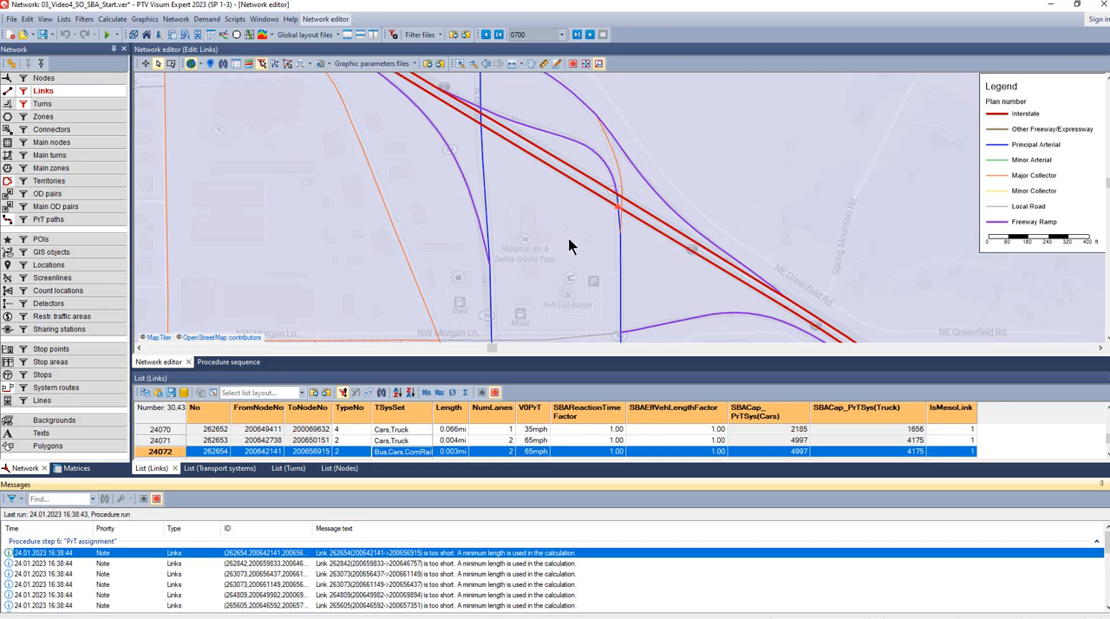
{"action": "scroll", "coordinate": [638, 207], "scroll_direction": "up", "scroll_amount": 2}
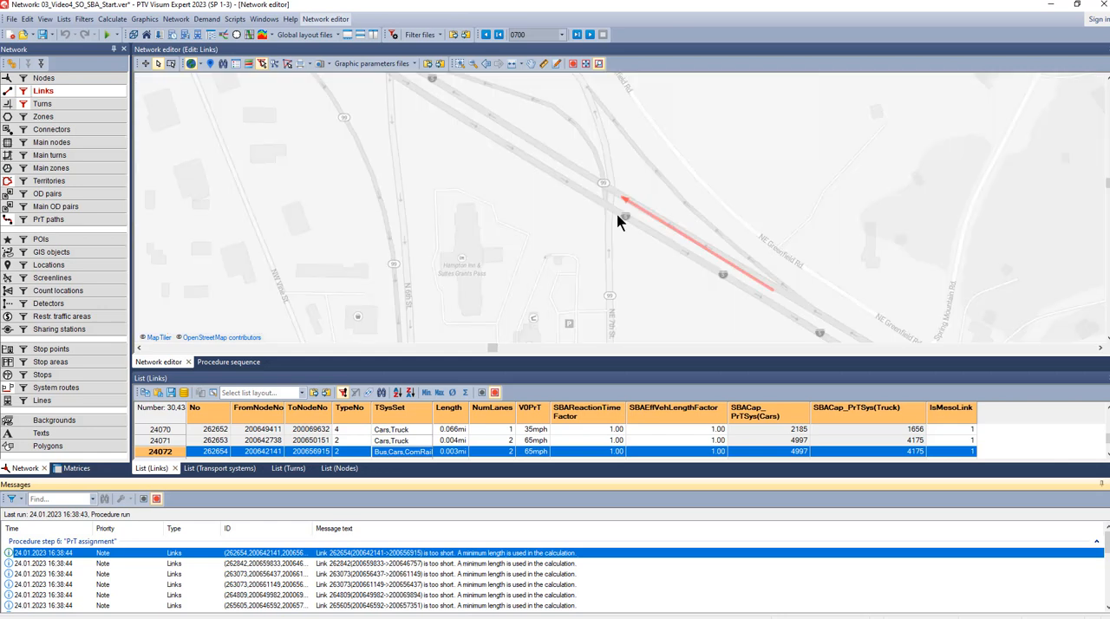
{"action": "scroll", "coordinate": [614, 222], "scroll_direction": "up", "scroll_amount": 1}
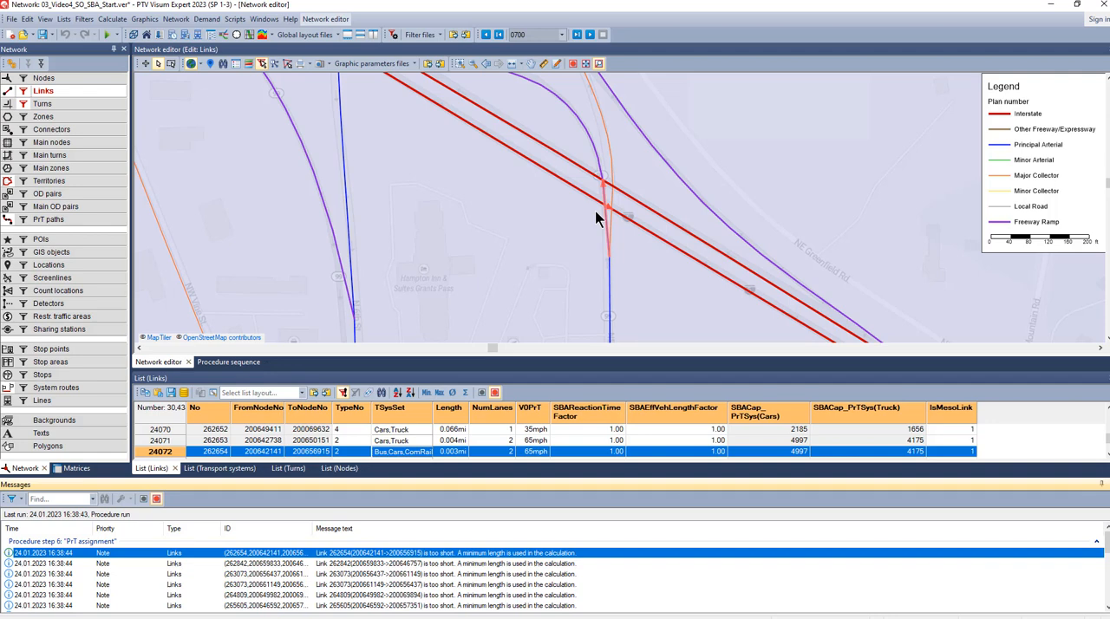
{"action": "left_click", "coordinate": [450, 563]}
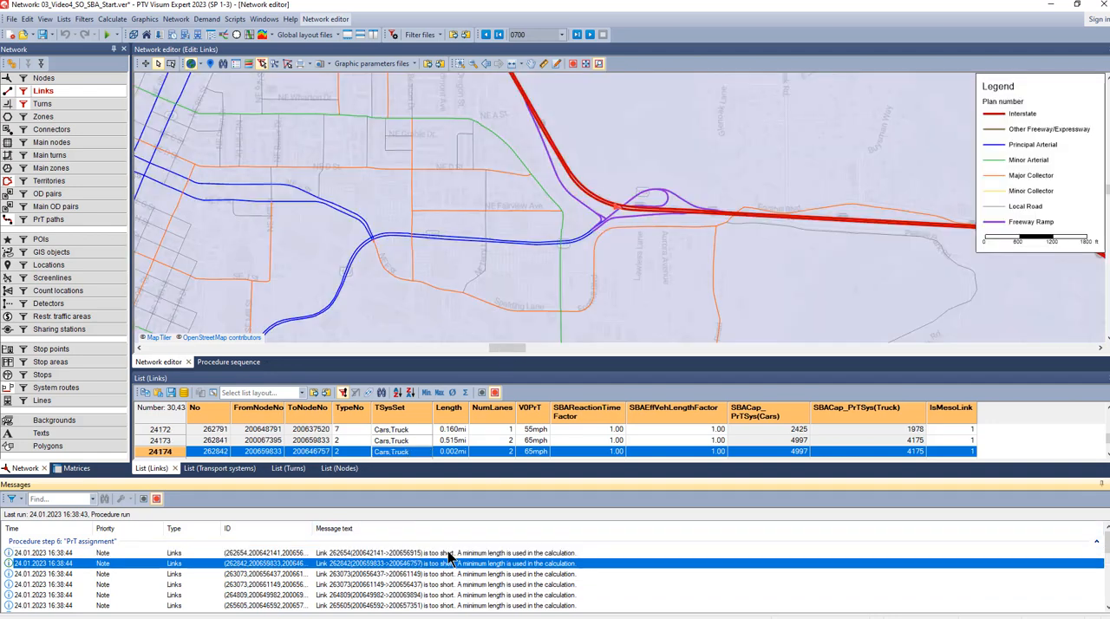
{"action": "left_click", "coordinate": [449, 554]}
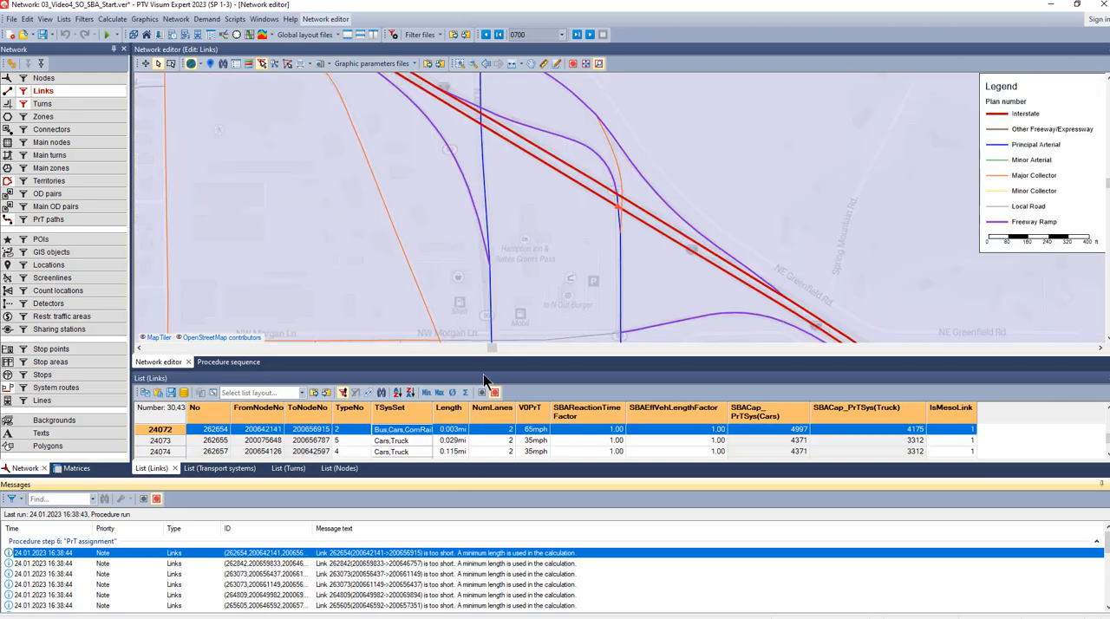
- Enlarge the links list, sort it by ascending length and select the shortest link to locate it on the network map
{"action": "left_click_drag", "start_coordinate": [486, 371], "coordinate": [489, 318]}
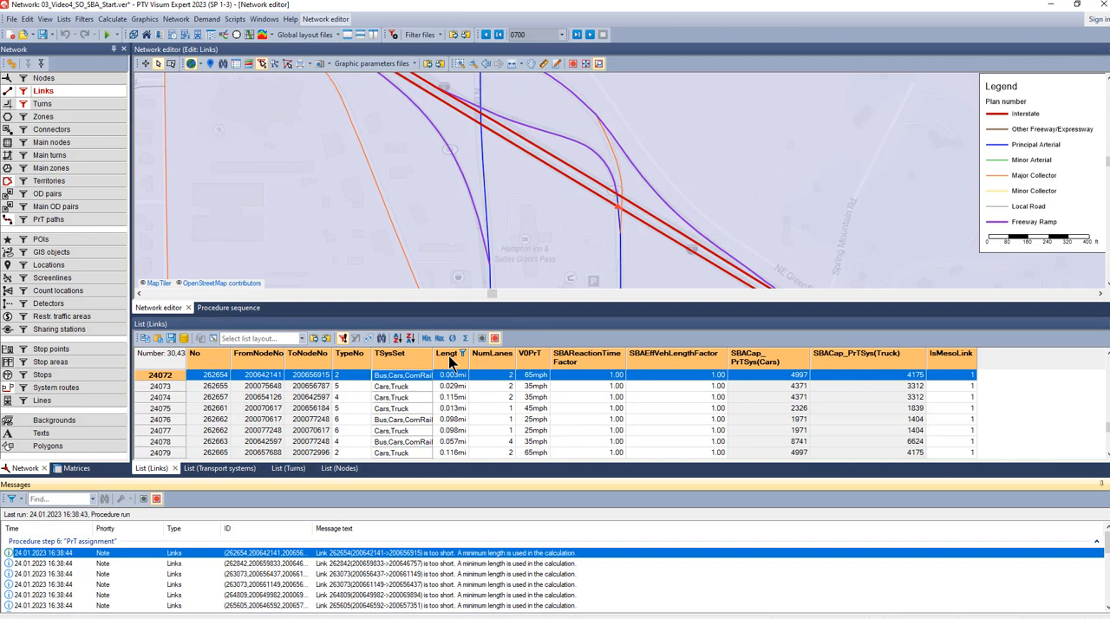
{"action": "right_click", "coordinate": [449, 362]}
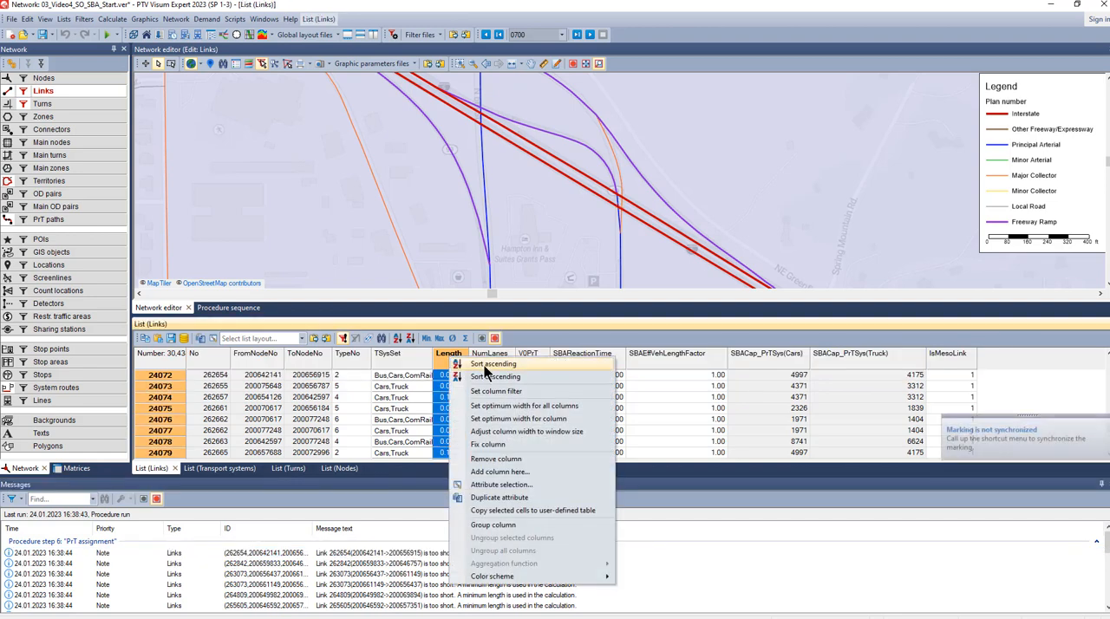
{"action": "left_click", "coordinate": [484, 365]}
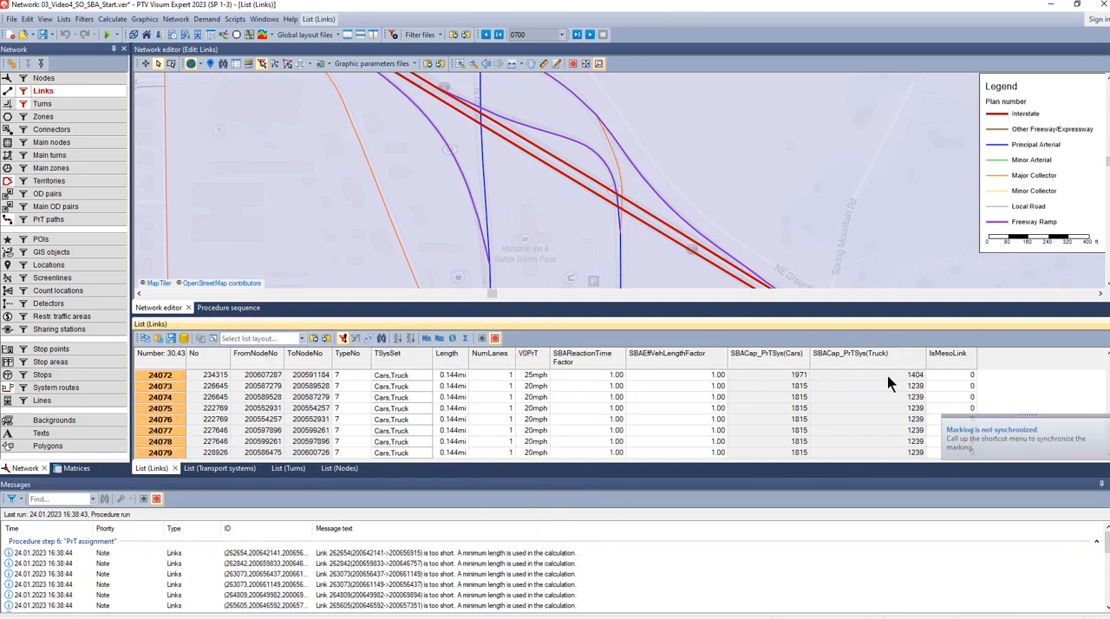
{"action": "scroll", "coordinate": [494, 387], "scroll_direction": "up", "scroll_amount": 6}
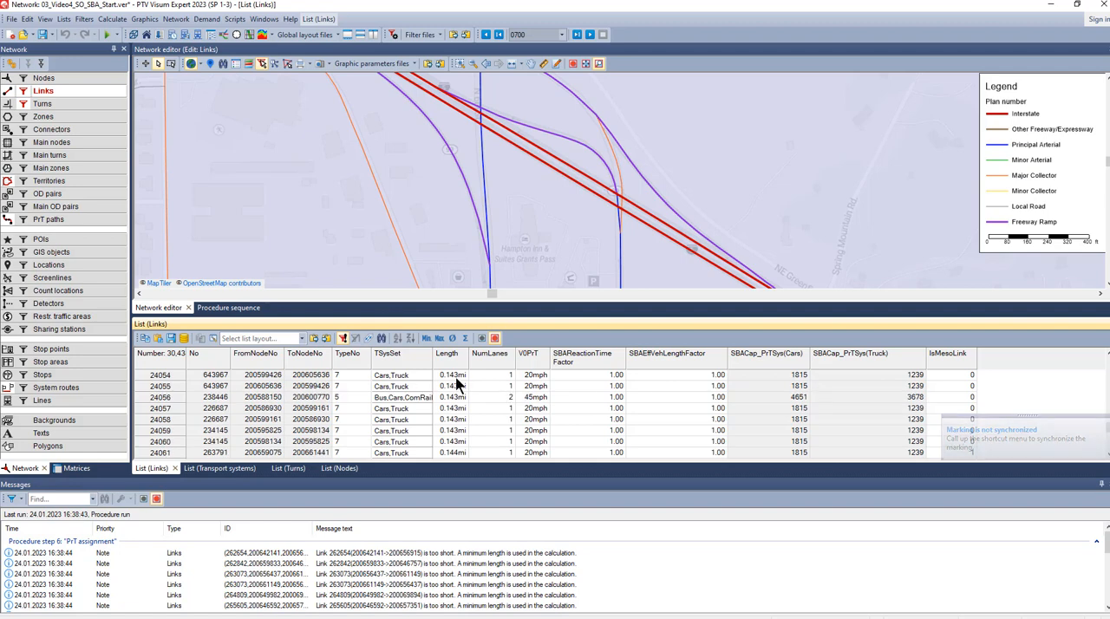
{"action": "scroll", "coordinate": [458, 386], "scroll_direction": "up", "scroll_amount": 6}
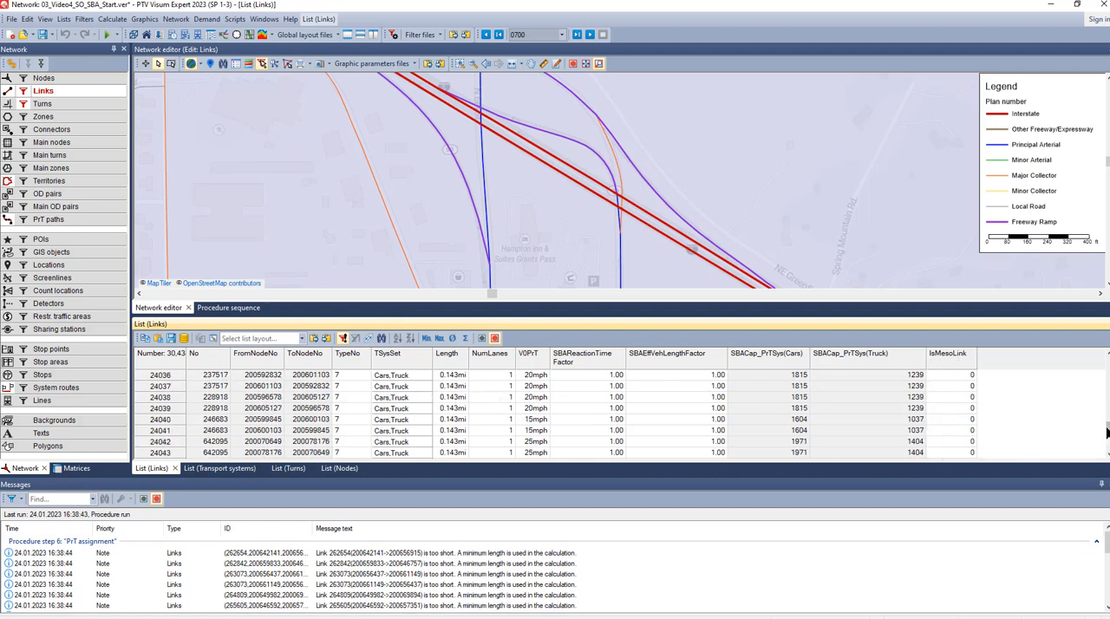
{"action": "left_click_drag", "start_coordinate": [1106, 431], "coordinate": [1106, 362]}
{"action": "left_click", "coordinate": [467, 378]}
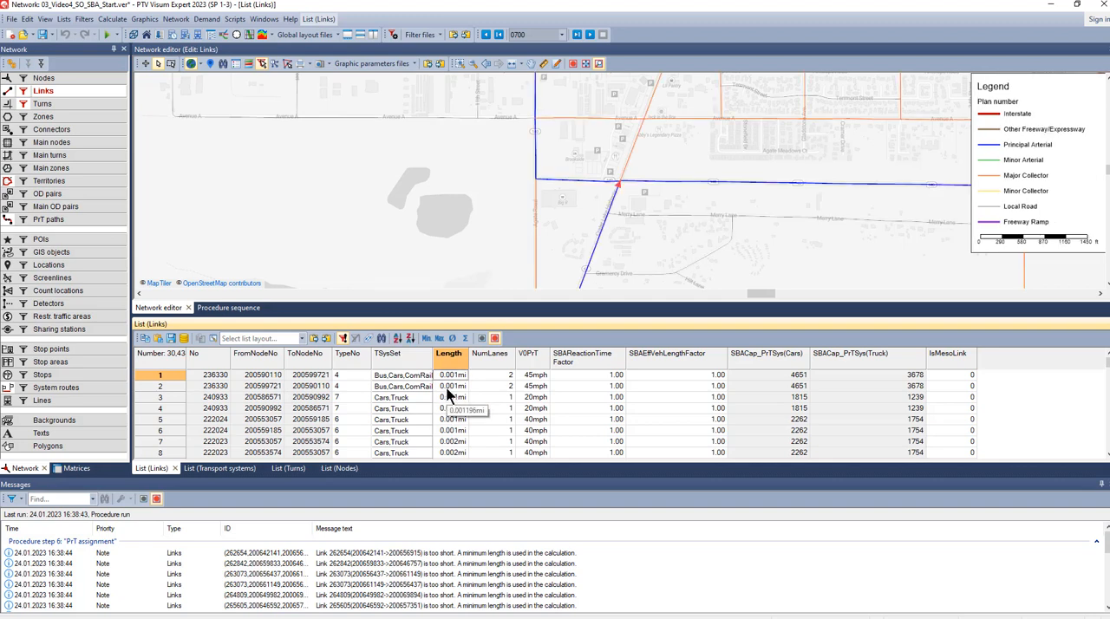
- Review the congested-cycle notes in the messages and locate the links of the first iteration 1 cycle on the network map
{"action": "scroll", "coordinate": [590, 588], "scroll_direction": "down", "scroll_amount": 10}
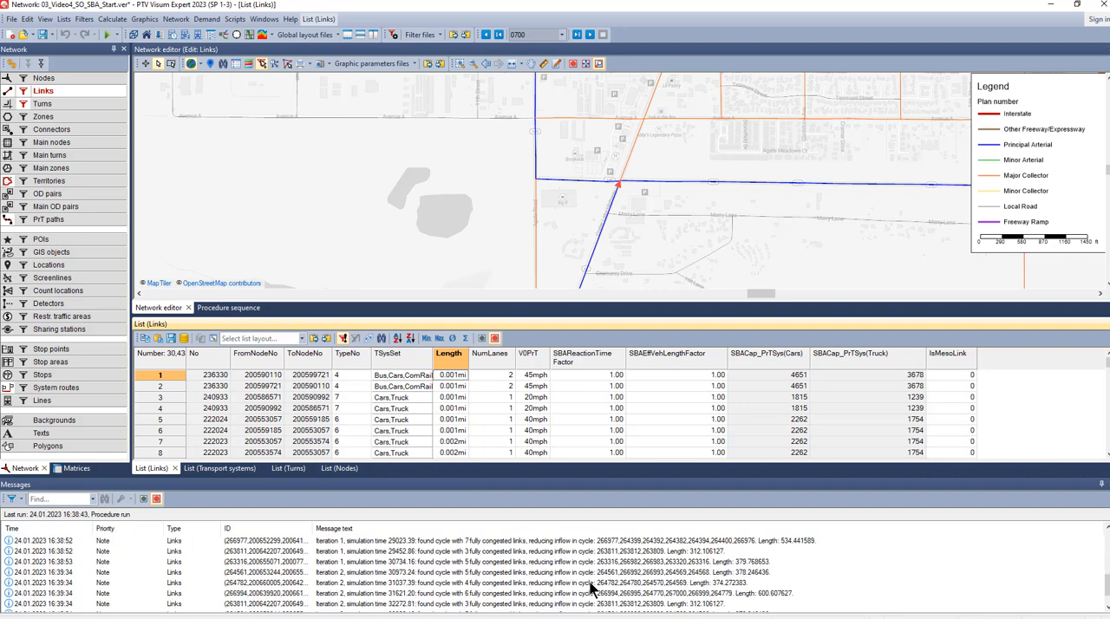
{"action": "scroll", "coordinate": [590, 587], "scroll_direction": "up", "scroll_amount": 3}
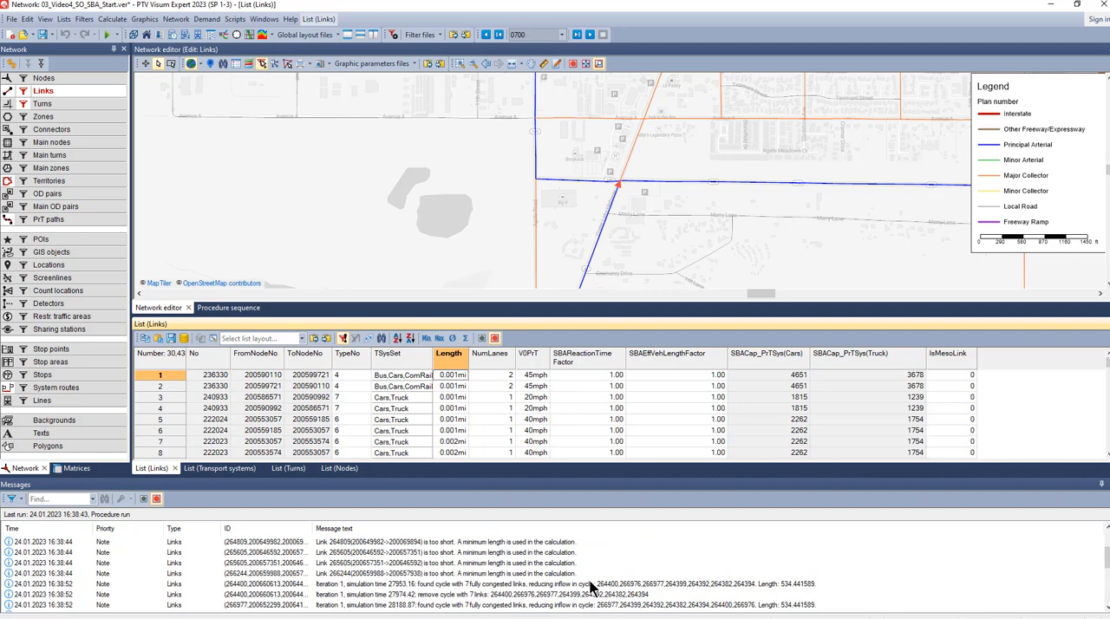
{"action": "left_click", "coordinate": [362, 586]}
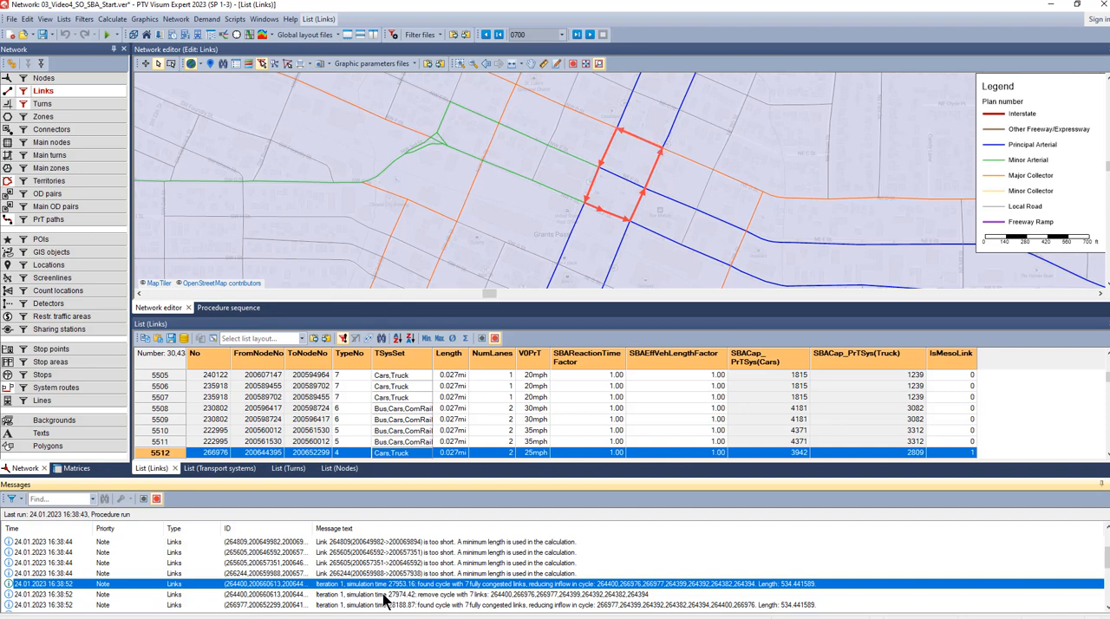
{"action": "scroll", "coordinate": [376, 596], "scroll_direction": "down", "scroll_amount": 5}
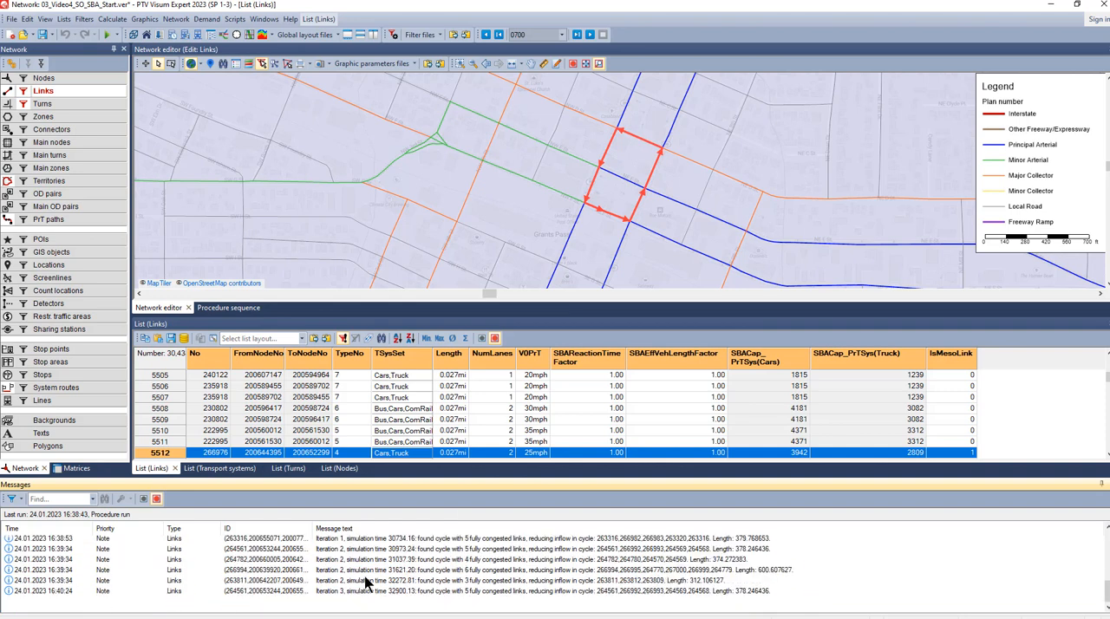